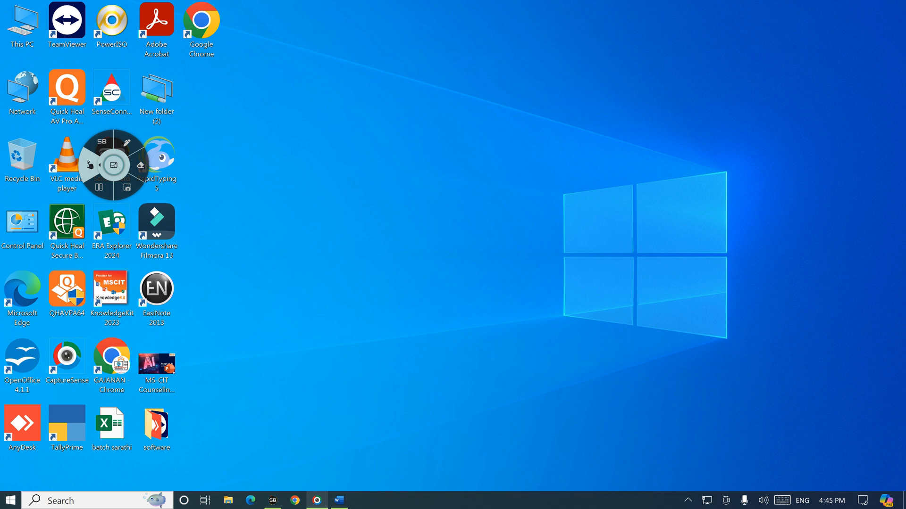
- Handwrite the heading "Word 2021/2019" with the blue annotation pen on the desktop and a Marathi word beneath it
click(126, 143)
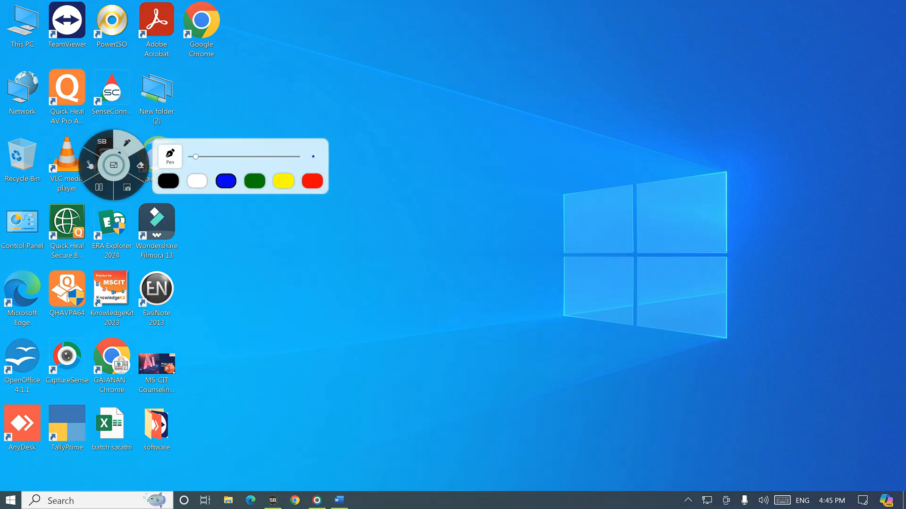
mouse_move(313, 103)
mouse_down()
mouse_move(319, 115)
mouse_move(328, 104)
mouse_move(364, 104)
mouse_up()
mouse_move(373, 109)
mouse_down()
mouse_move(455, 111)
mouse_move(492, 99)
mouse_up()
mouse_move(502, 90)
mouse_down()
mouse_move(501, 102)
mouse_move(520, 111)
mouse_up()
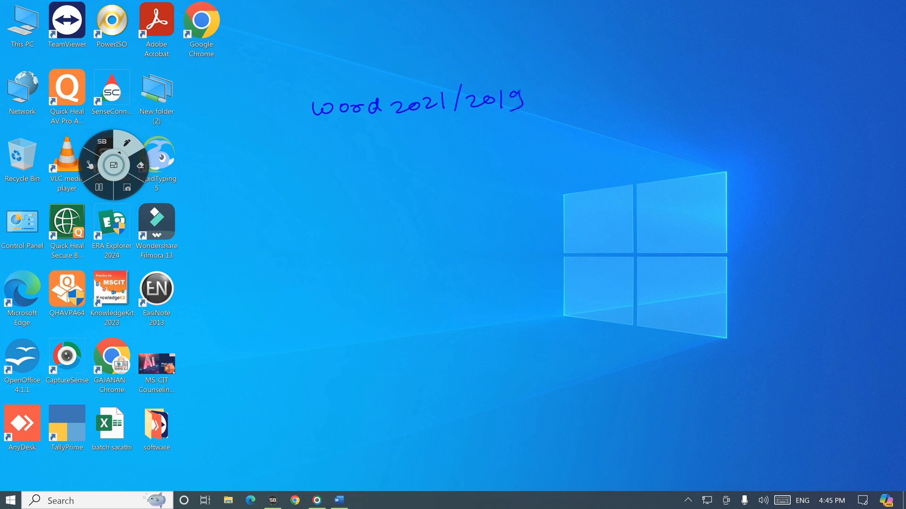
mouse_move(380, 153)
mouse_down()
mouse_move(392, 161)
mouse_move(443, 156)
mouse_move(450, 132)
mouse_move(467, 158)
mouse_move(490, 152)
mouse_up()
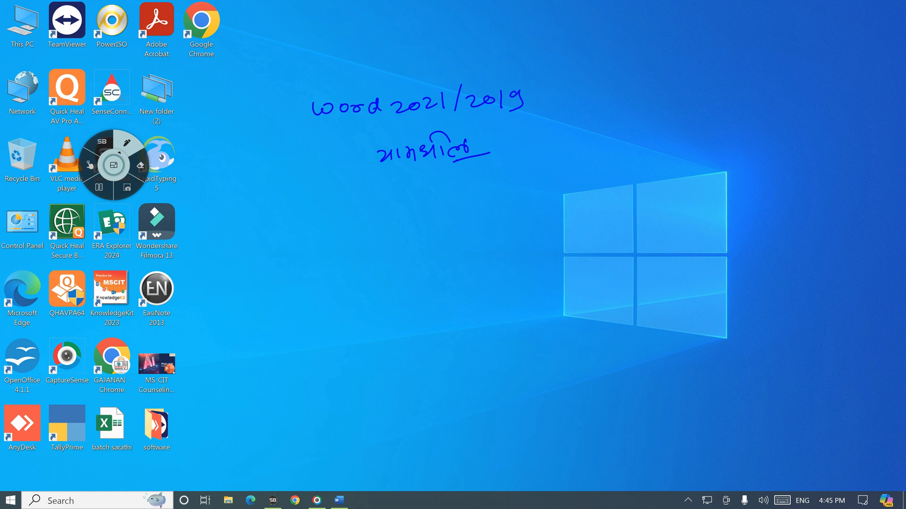
- Handwrite "Table tool" in blue below the Marathi word
mouse_move(289, 205)
mouse_down()
mouse_move(289, 224)
mouse_move(294, 205)
mouse_up()
mouse_move(306, 216)
mouse_down()
mouse_move(299, 220)
mouse_move(309, 226)
mouse_up()
drag(306, 217, 311, 223)
drag(313, 218, 326, 224)
mouse_move(332, 218)
mouse_down()
mouse_move(339, 214)
mouse_move(343, 224)
mouse_up()
drag(361, 201, 364, 222)
drag(356, 211, 386, 213)
mouse_move(388, 218)
mouse_down()
mouse_move(395, 207)
mouse_move(390, 214)
mouse_up()
drag(408, 196, 409, 217)
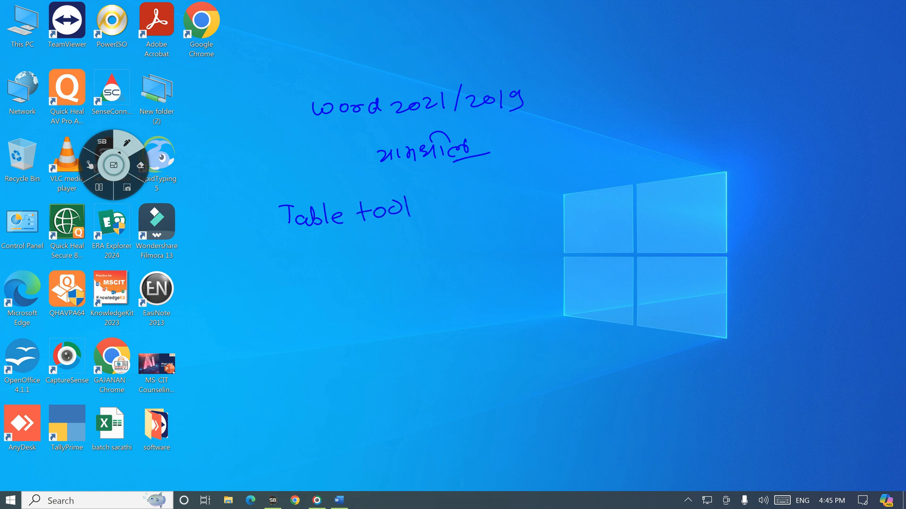
- Draw two arrows branching down from "Table tool" and write "Tab" at the end of each
drag(337, 237, 306, 273)
mouse_move(371, 231)
mouse_down()
mouse_move(407, 265)
mouse_move(393, 266)
mouse_up()
drag(304, 259, 308, 269)
drag(250, 282, 258, 298)
mouse_move(256, 283)
mouse_down()
mouse_move(296, 307)
mouse_move(284, 306)
mouse_up()
drag(402, 276, 404, 295)
mouse_move(392, 278)
mouse_down()
mouse_move(413, 275)
mouse_move(421, 295)
mouse_move(435, 289)
mouse_move(427, 297)
mouse_up()
drag(450, 294, 456, 294)
- Draw a downward arrow from the left "Tab" label and write "Table Design" beneath it
mouse_move(290, 312)
mouse_down()
mouse_move(300, 344)
mouse_move(304, 327)
mouse_up()
mouse_move(202, 350)
mouse_down()
mouse_move(201, 371)
mouse_move(215, 349)
mouse_move(221, 370)
mouse_up()
mouse_move(228, 349)
mouse_down()
mouse_move(229, 363)
mouse_move(242, 370)
mouse_up()
mouse_move(248, 365)
mouse_down()
mouse_move(254, 361)
mouse_move(256, 371)
mouse_up()
drag(277, 357, 285, 370)
drag(294, 367, 309, 371)
mouse_move(319, 362)
mouse_down()
mouse_move(315, 373)
mouse_move(331, 372)
mouse_up()
mouse_move(329, 354)
mouse_down()
mouse_move(330, 376)
mouse_move(346, 386)
mouse_move(333, 386)
mouse_up()
mouse_move(355, 361)
mouse_down()
mouse_move(356, 378)
mouse_move(370, 381)
mouse_up()
- Draw a downward arrow from the right "Tab" label and write "Layout" beneath it
drag(423, 307, 431, 340)
mouse_move(416, 326)
mouse_down()
mouse_move(437, 331)
mouse_move(437, 376)
mouse_move(448, 378)
mouse_up()
mouse_move(463, 366)
mouse_down()
mouse_move(455, 373)
mouse_move(465, 376)
mouse_up()
drag(464, 369, 480, 368)
mouse_move(481, 367)
mouse_down()
mouse_move(469, 390)
mouse_move(513, 376)
mouse_up()
click(504, 367)
mouse_move(521, 349)
mouse_down()
mouse_move(526, 372)
mouse_move(530, 359)
mouse_up()
click(537, 354)
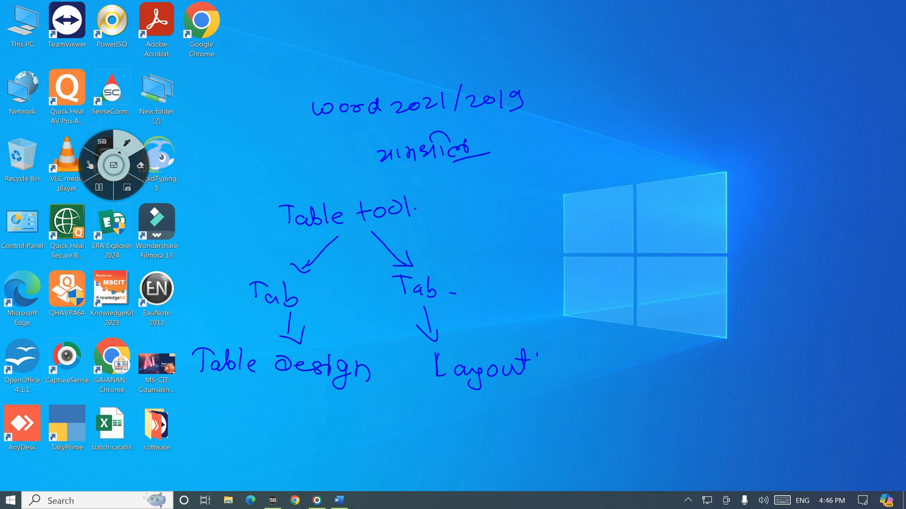
- Clear the desktop annotations and switch to the Word document containing the subject marks table
click(90, 165)
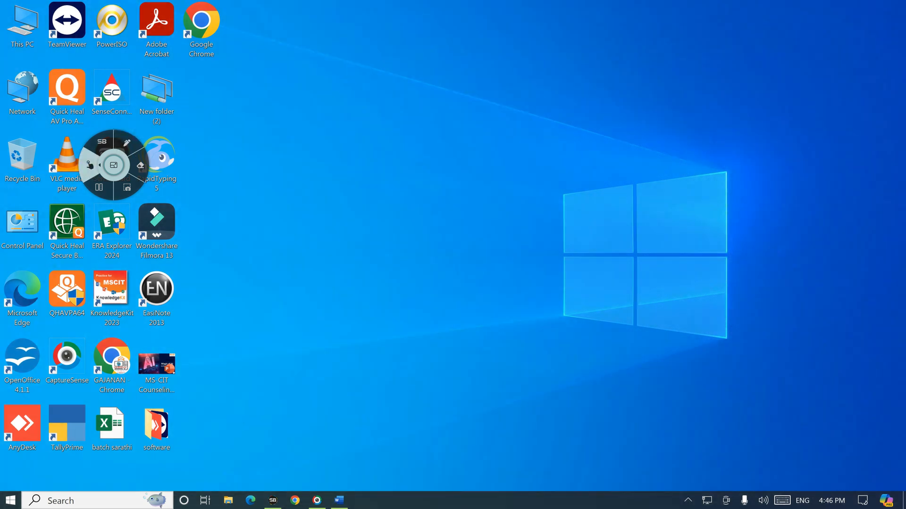
click(338, 501)
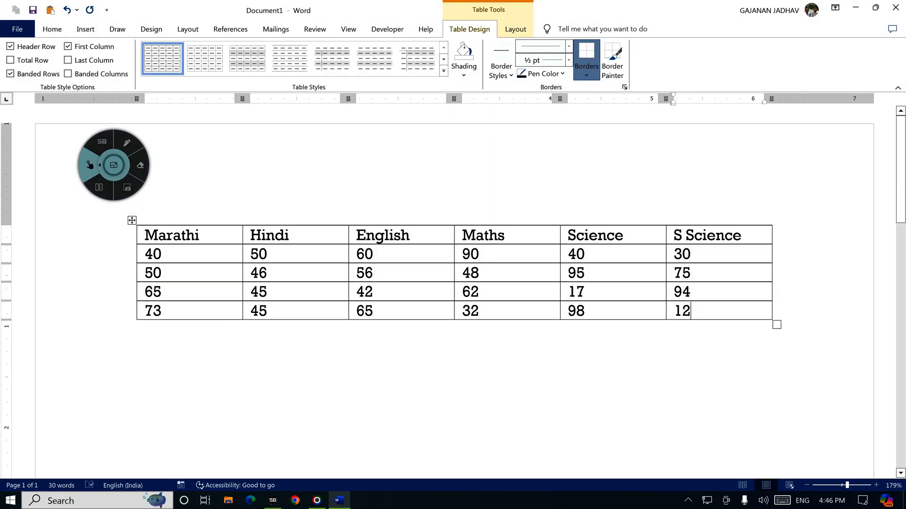
- Circle the Table Tools, Table Design and Layout labels with the annotation pen, then clear the marks
click(127, 143)
mouse_move(497, 4)
mouse_down()
mouse_move(465, 13)
mouse_move(509, 7)
mouse_up()
mouse_move(445, 21)
mouse_down()
mouse_move(443, 37)
mouse_move(494, 34)
mouse_move(446, 20)
mouse_up()
mouse_move(503, 20)
mouse_down()
mouse_move(500, 27)
mouse_move(534, 24)
mouse_move(503, 20)
mouse_up()
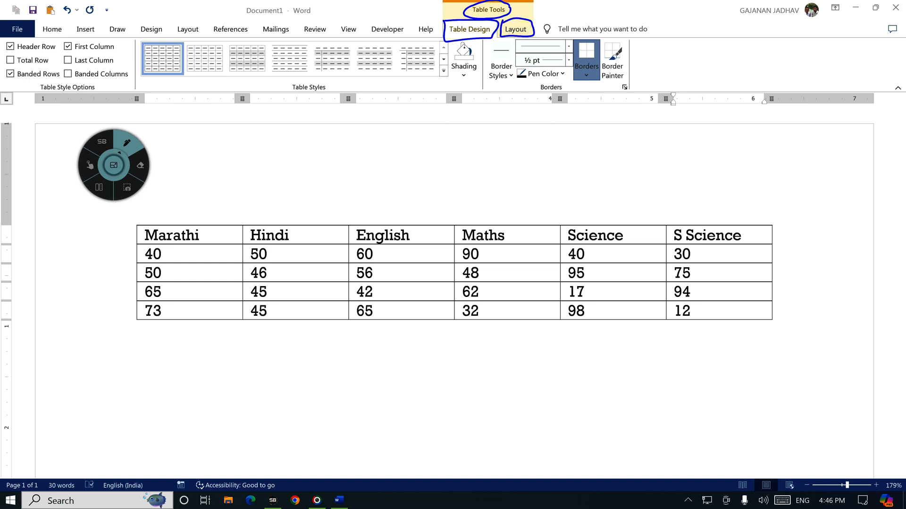
click(89, 164)
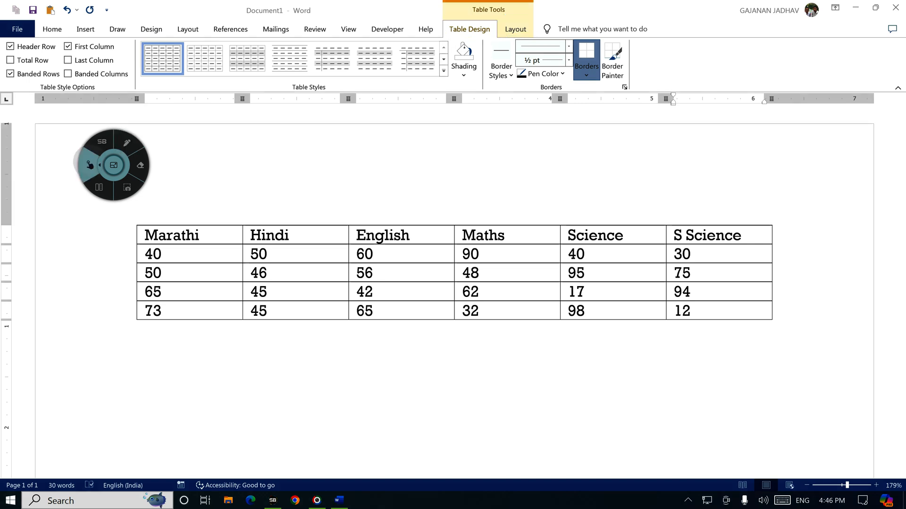
- Show the table's layout commands, encircle the whole marks table with the annotation pen and clear the mark
click(515, 28)
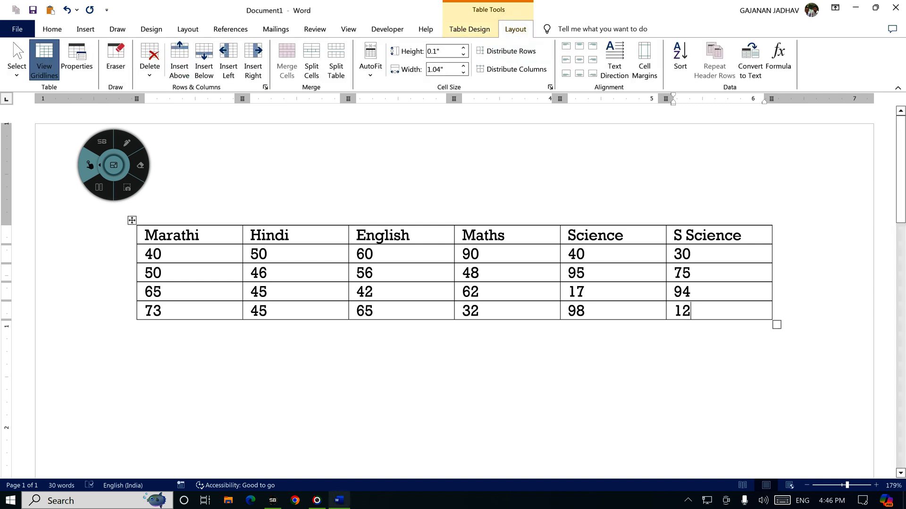
click(127, 143)
mouse_move(135, 225)
mouse_down()
mouse_move(136, 280)
mouse_move(206, 326)
mouse_move(588, 347)
mouse_move(745, 343)
mouse_move(787, 216)
mouse_move(540, 217)
mouse_move(321, 200)
mouse_move(143, 215)
mouse_move(135, 226)
mouse_up()
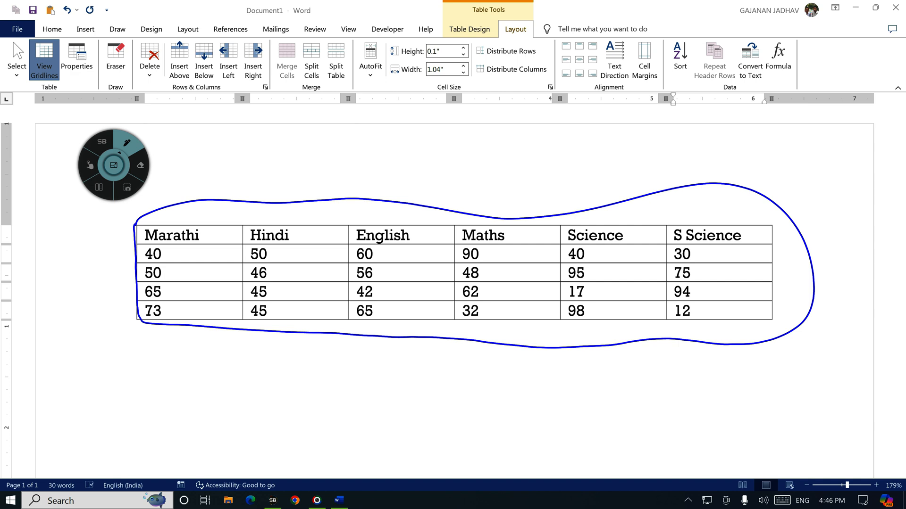
click(89, 165)
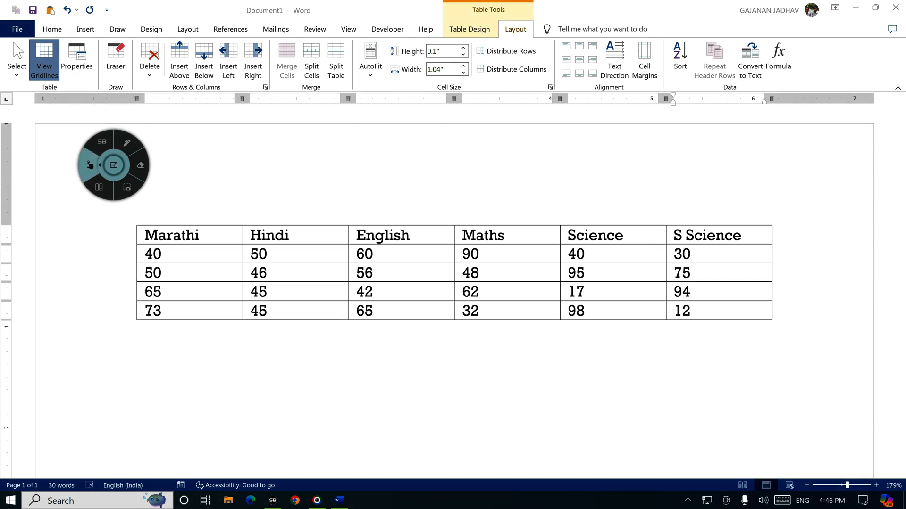
- Place the cursor below the marks table, circle the area where Table Tools was shown and clear the mark
click(403, 378)
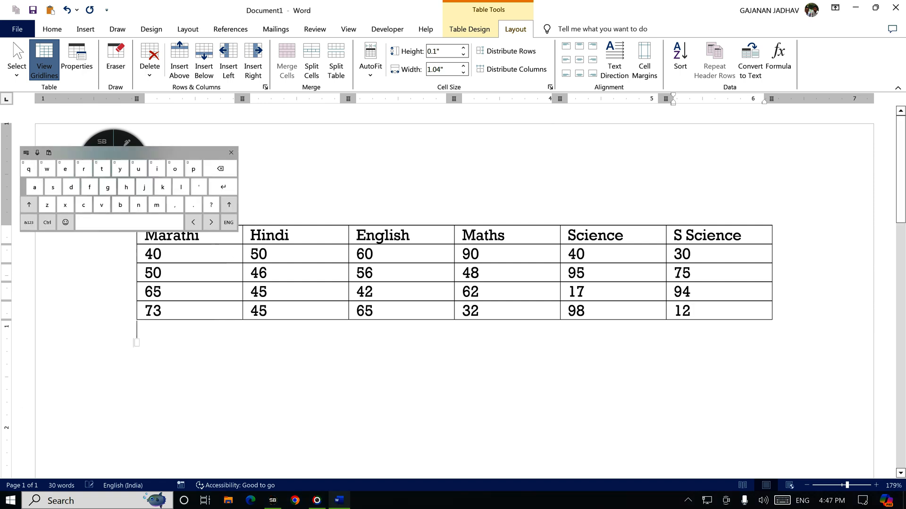
click(231, 138)
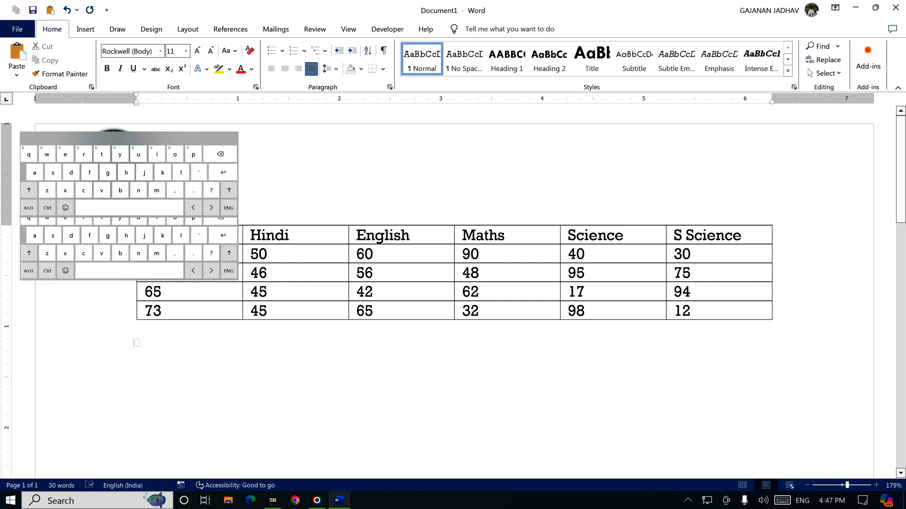
click(127, 143)
mouse_move(445, 8)
mouse_down()
mouse_move(531, 40)
mouse_move(440, 15)
mouse_up()
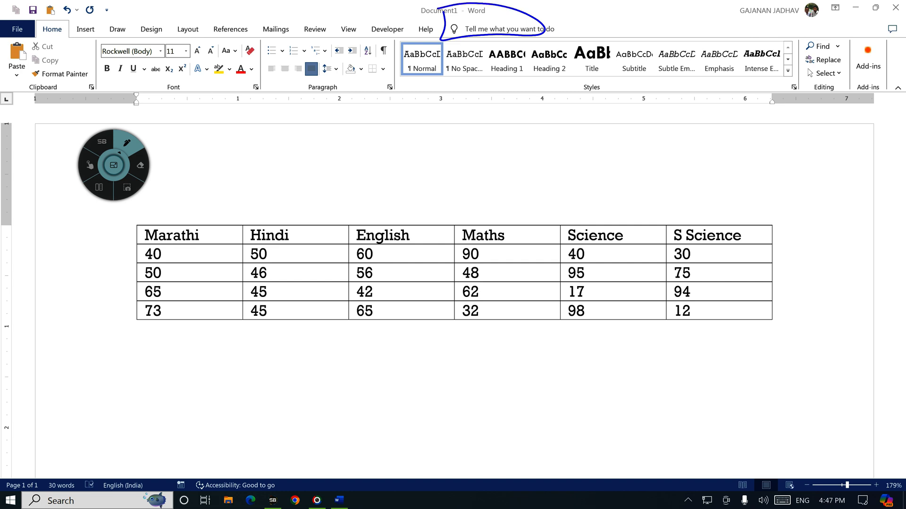
click(89, 165)
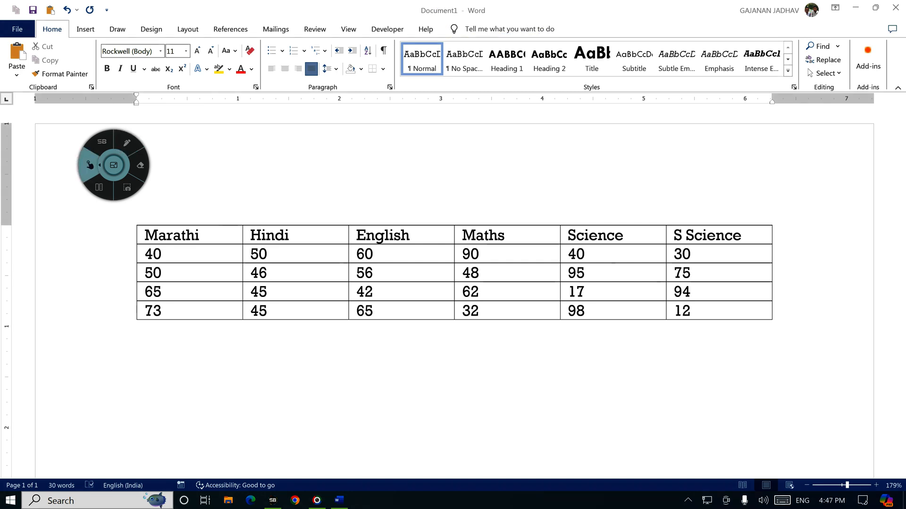
- Insert a table with 5 columns and 2 rows directly below the marks table
click(85, 29)
click(100, 59)
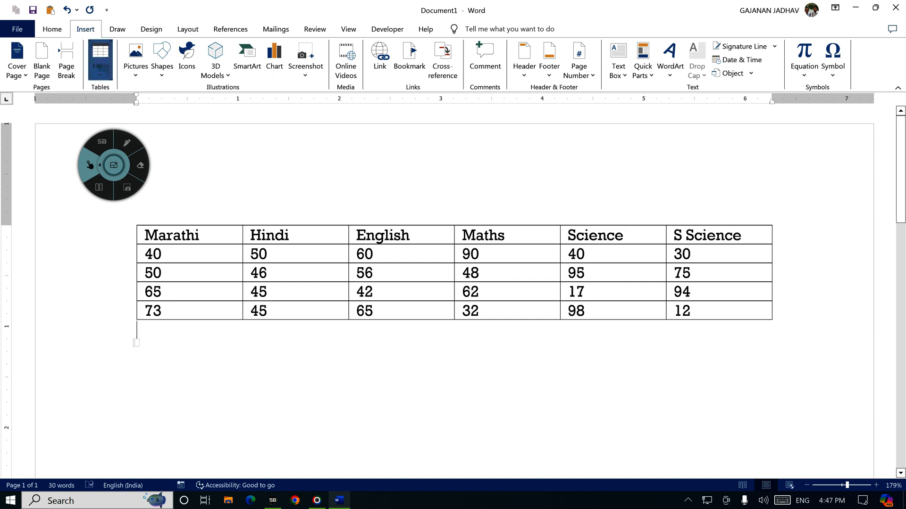
click(131, 214)
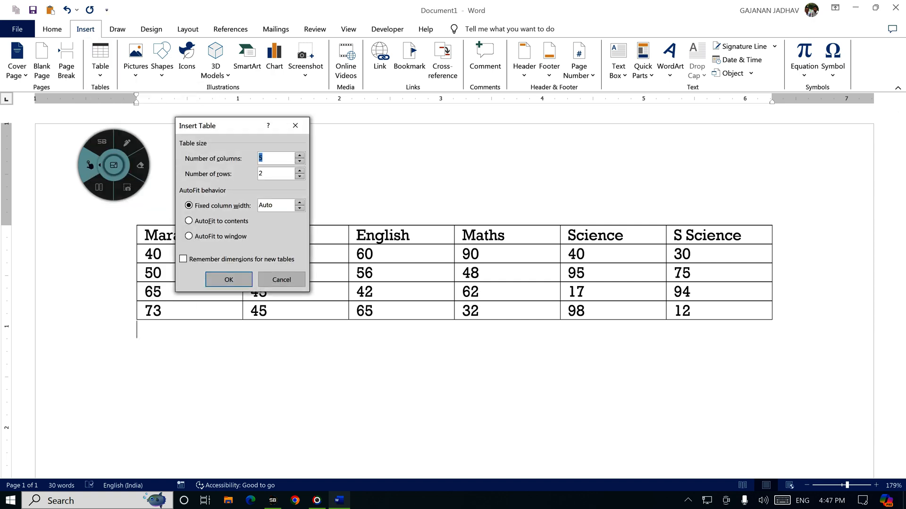
key(Return)
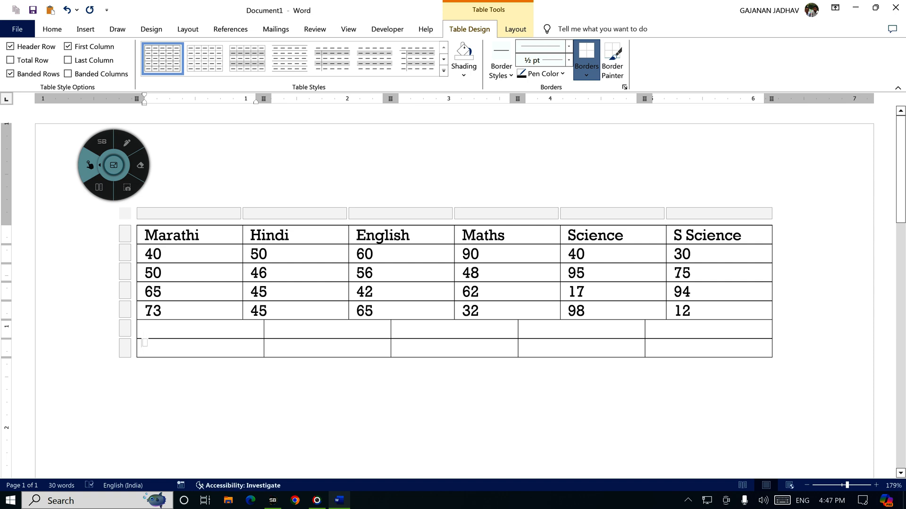
- Circle the Table Tools heading together with its Table Design and Layout labels, then clear the mark
click(126, 142)
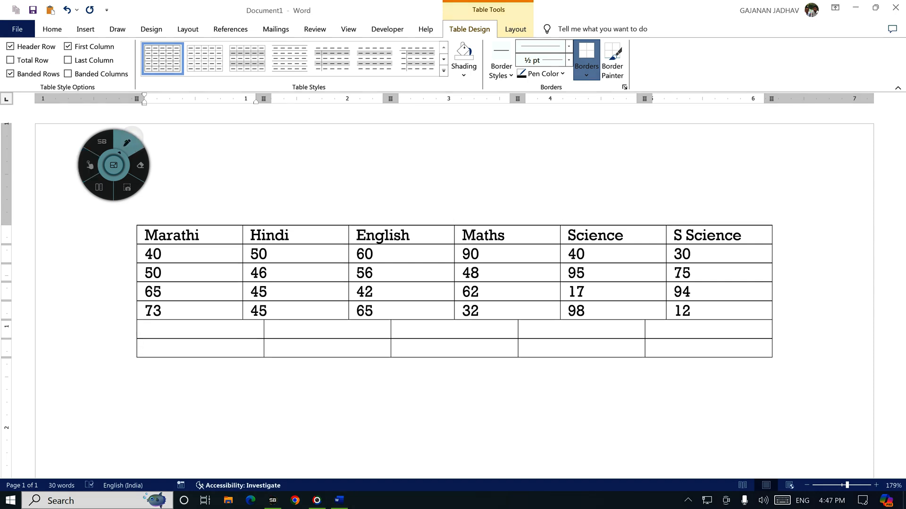
mouse_move(505, 18)
mouse_down()
mouse_move(490, 4)
mouse_move(455, 38)
mouse_move(545, 21)
mouse_move(486, 2)
mouse_up()
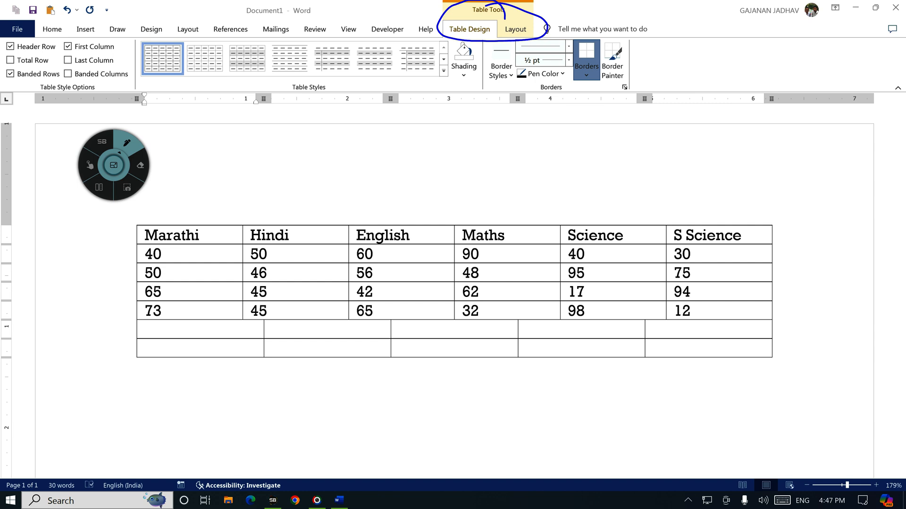
click(90, 165)
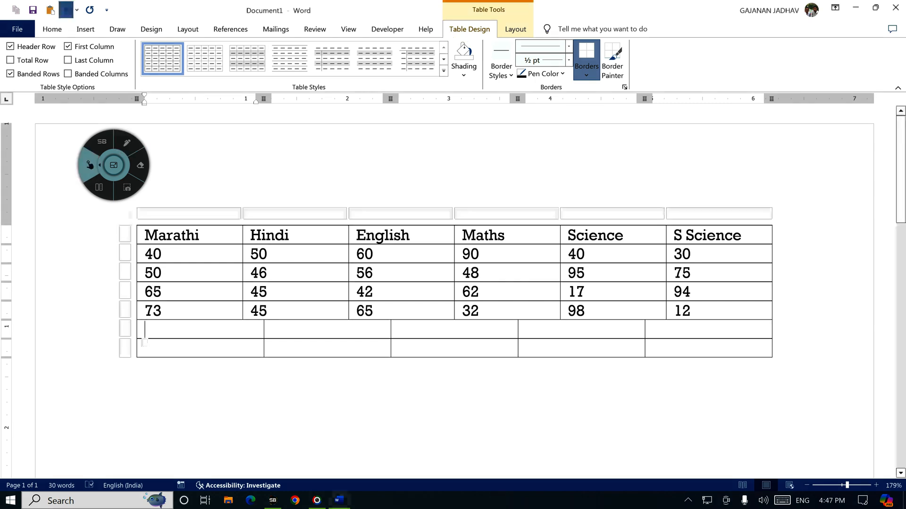
- Undo the insertion of the second table and place the cursor in the Hindi column's cell containing 46
key(ctrl+z)
click(267, 274)
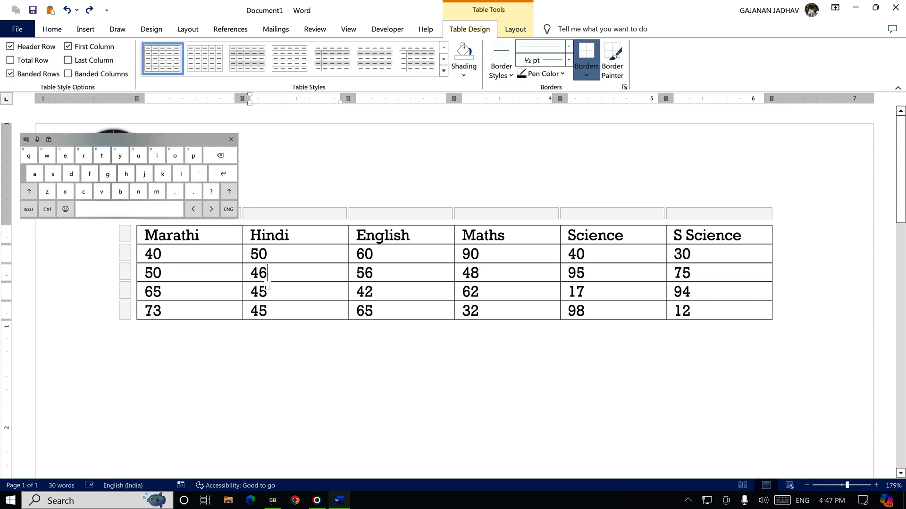
click(234, 139)
- Circle the Table Design label and the Table Style Options group with the annotation pen, then clear the marks
click(126, 142)
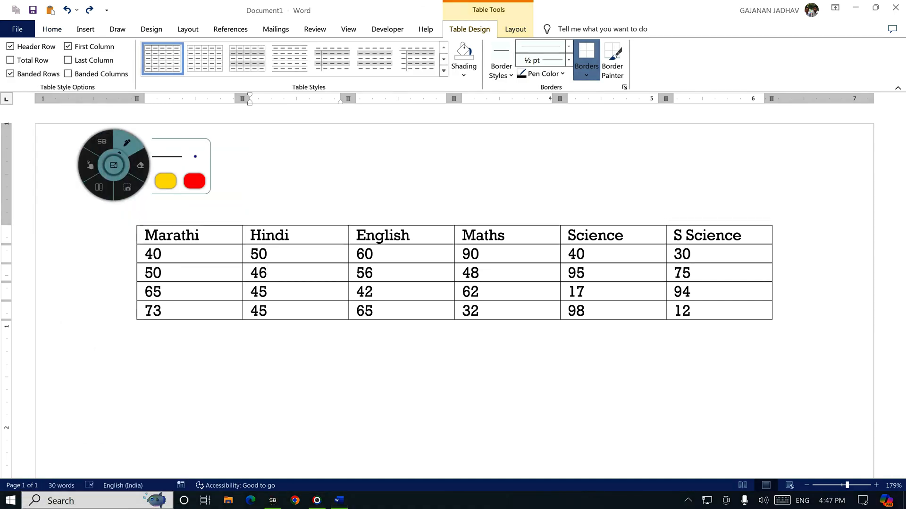
mouse_move(443, 21)
mouse_down()
mouse_move(455, 38)
mouse_move(504, 41)
mouse_move(457, 23)
mouse_up()
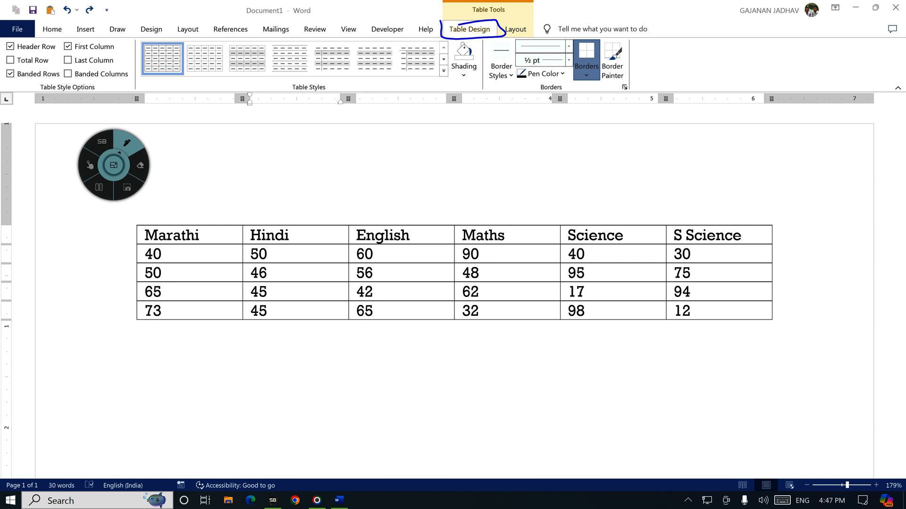
mouse_move(32, 86)
mouse_down()
mouse_move(56, 87)
mouse_move(133, 48)
mouse_move(7, 41)
mouse_move(33, 85)
mouse_up()
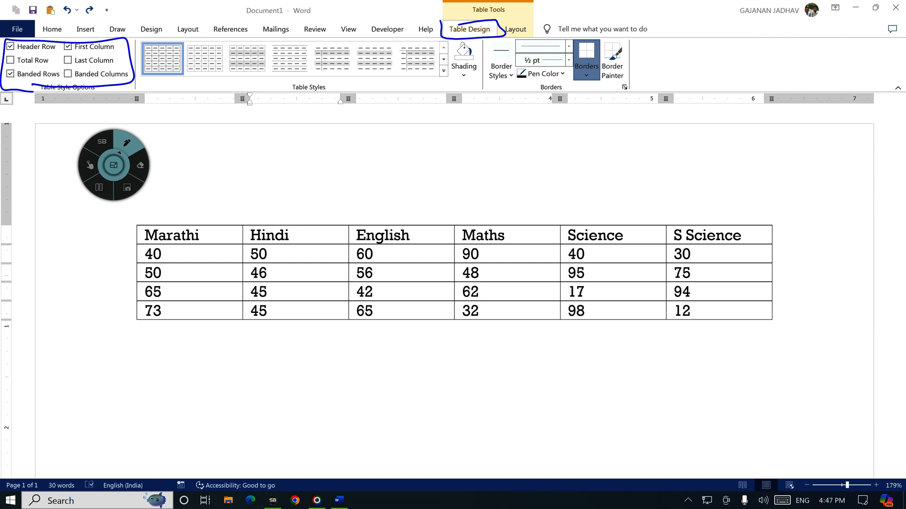
click(90, 165)
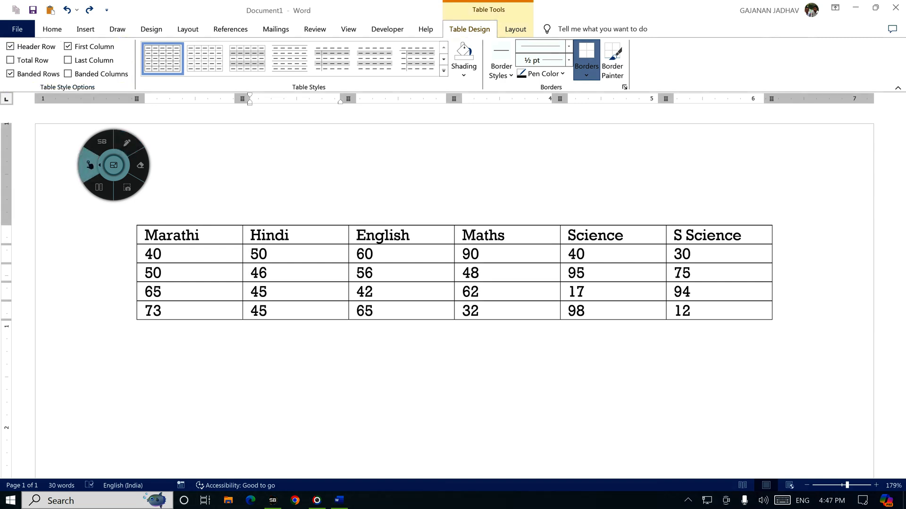
- Mark the Table Styles group with the pen, then apply the dark red-and-orange Grid Tables style to the marks table
click(127, 143)
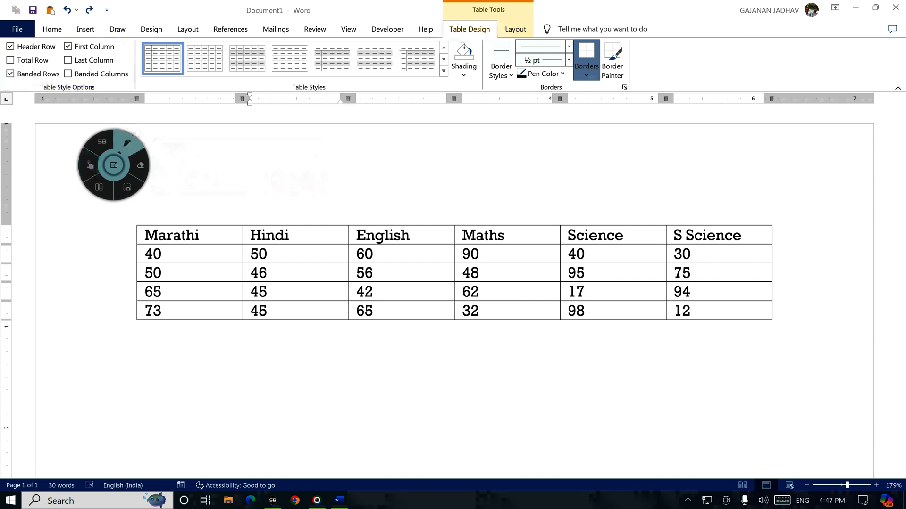
mouse_move(442, 61)
mouse_down()
mouse_move(454, 76)
mouse_move(448, 86)
mouse_move(454, 70)
mouse_up()
mouse_move(328, 81)
mouse_down()
mouse_move(294, 83)
mouse_move(327, 82)
mouse_up()
click(89, 165)
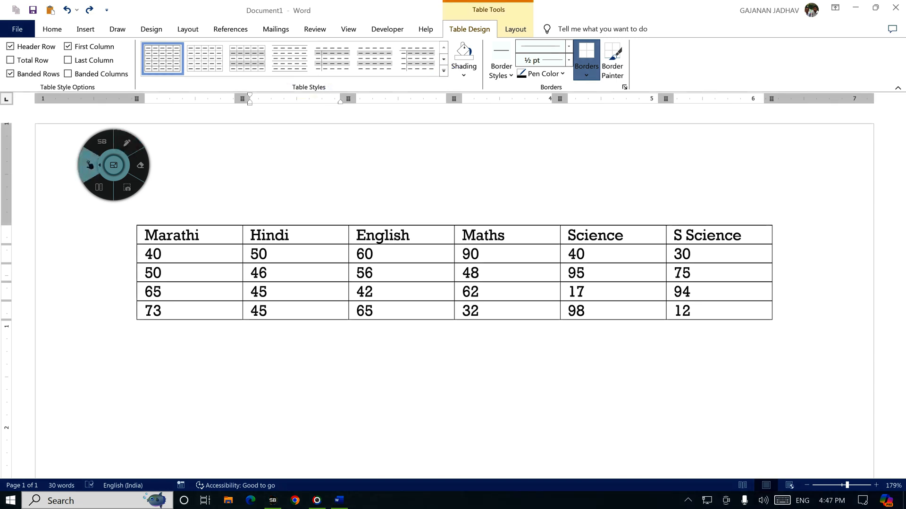
click(444, 70)
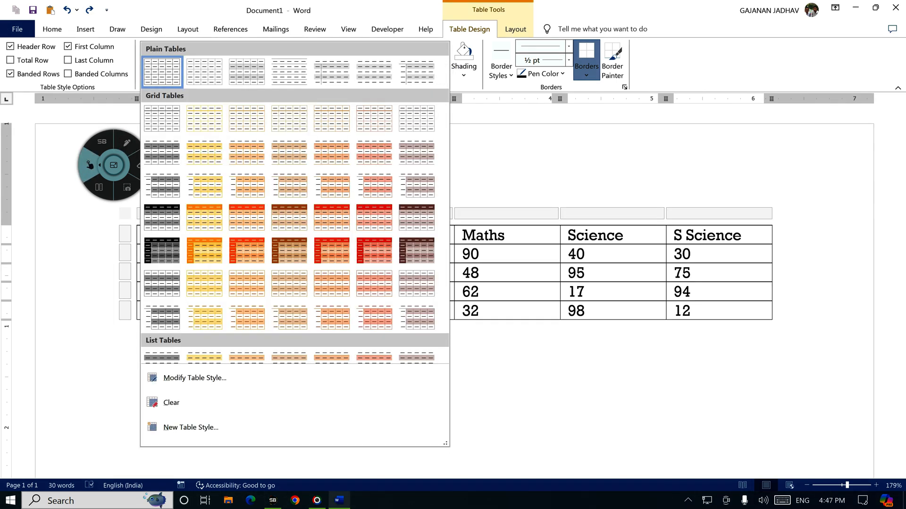
click(246, 250)
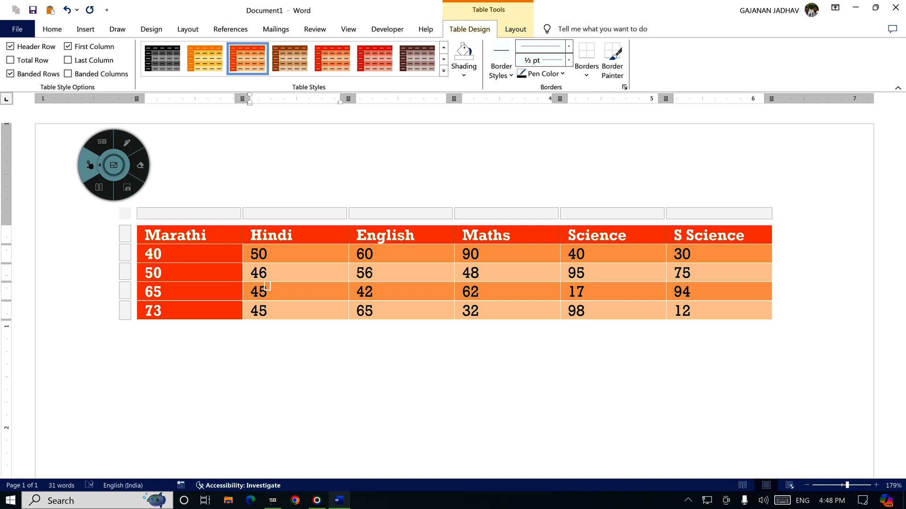
- Circle the Header Row option and mark the other enabled table style options with the pen, then clear the marks
click(126, 143)
mouse_move(7, 39)
mouse_down()
mouse_move(28, 53)
mouse_move(58, 45)
mouse_move(4, 41)
mouse_move(76, 36)
mouse_up()
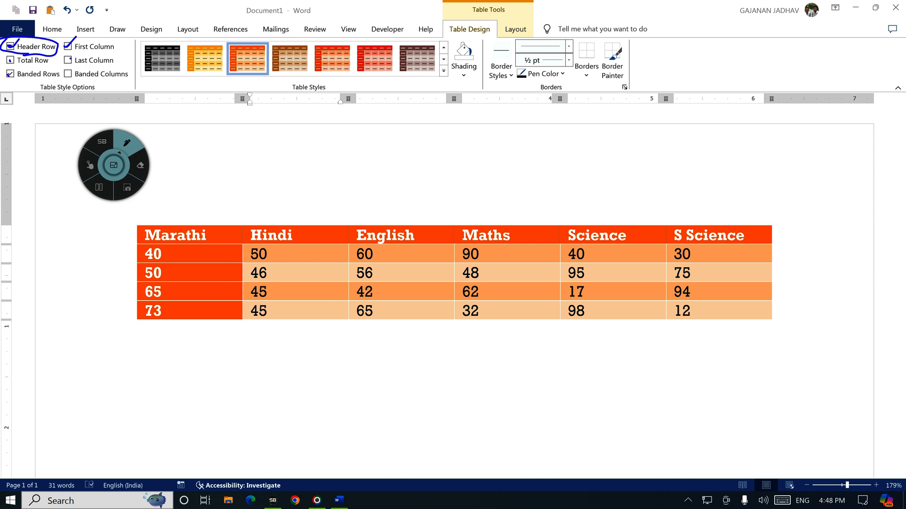
click(89, 165)
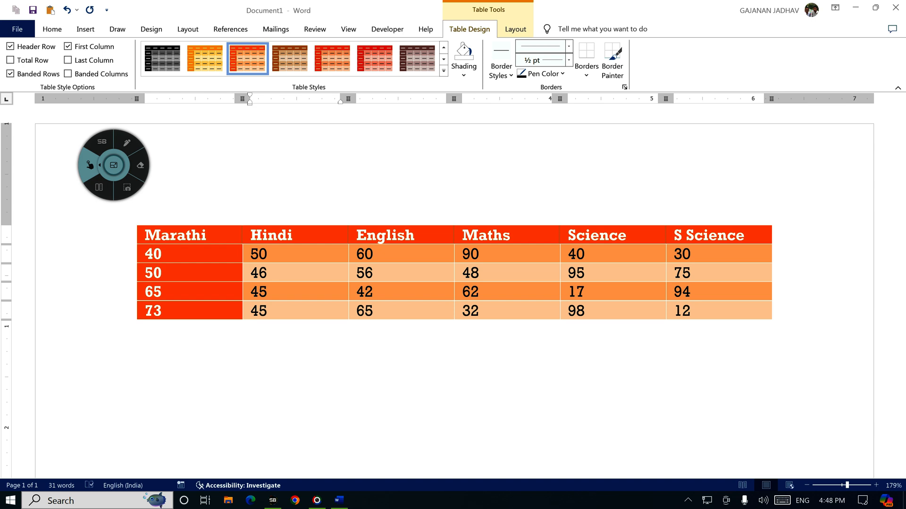
- Underline the Header Row option with the annotation pen, then turn off Header Row for the marks table
click(127, 143)
drag(6, 50, 33, 51)
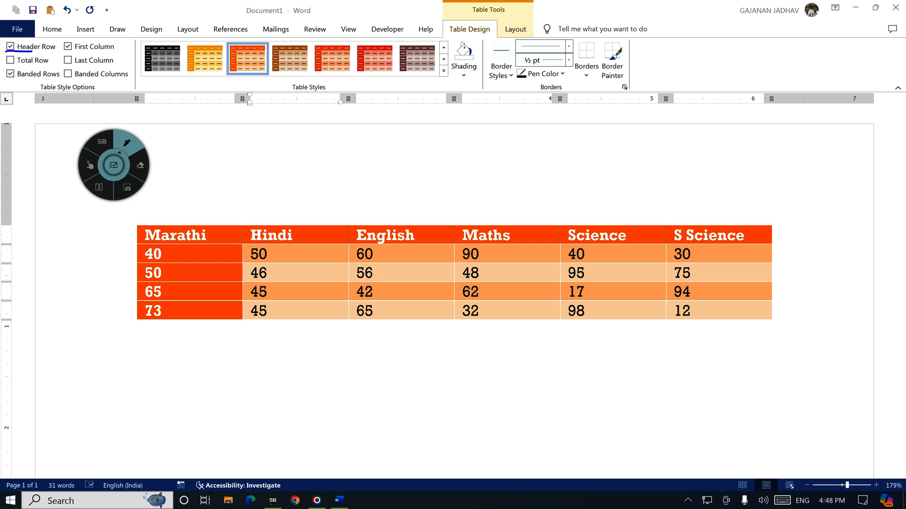
click(10, 46)
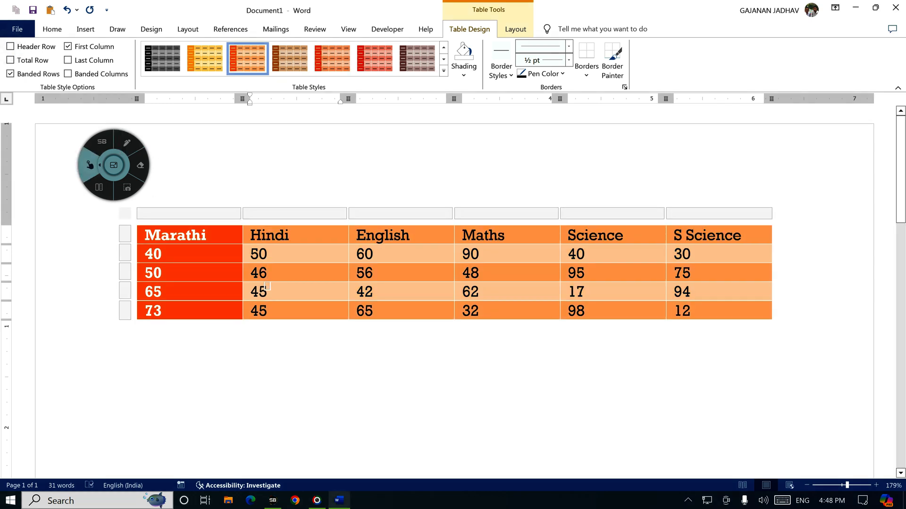
- Toggle the Header Row option on and off repeatedly for the marks table, ending with it off
click(10, 46)
click(10, 46)
click(10, 46)
click(10, 46)
click(10, 46)
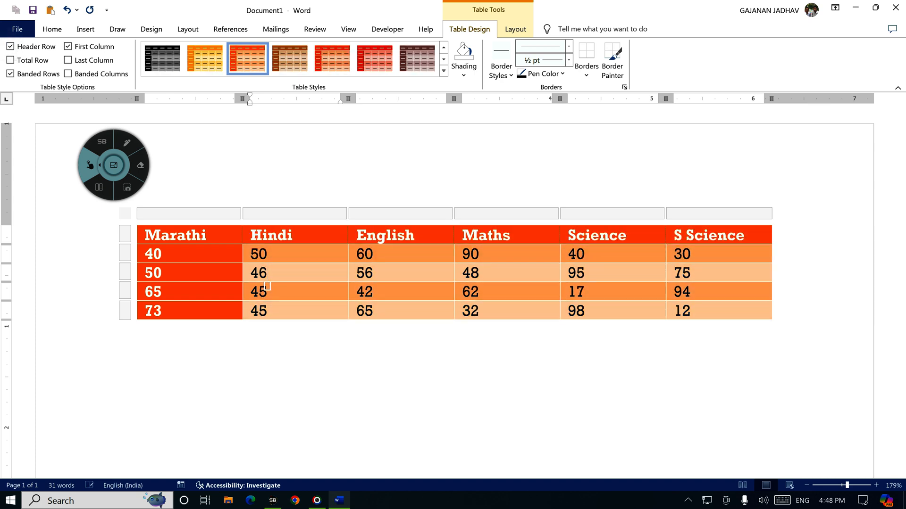
click(10, 46)
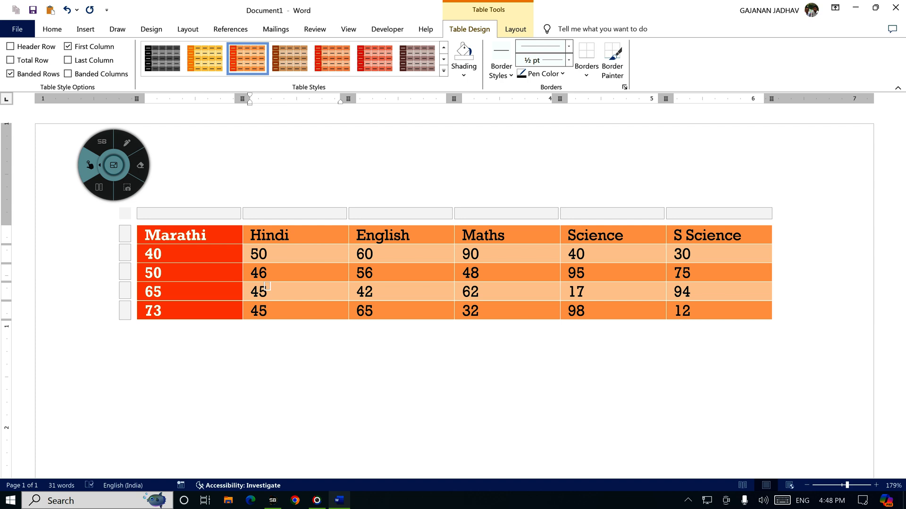
- Mark the Header Row option and strike a pen line across the table's first row, clearing the annotation each time
click(126, 143)
mouse_move(17, 50)
mouse_down()
mouse_move(53, 37)
mouse_move(17, 48)
mouse_up()
click(89, 166)
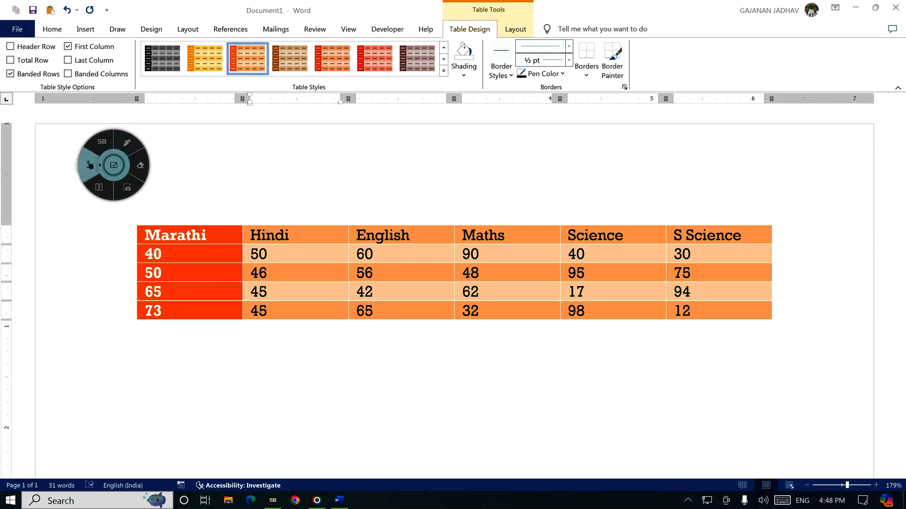
click(267, 274)
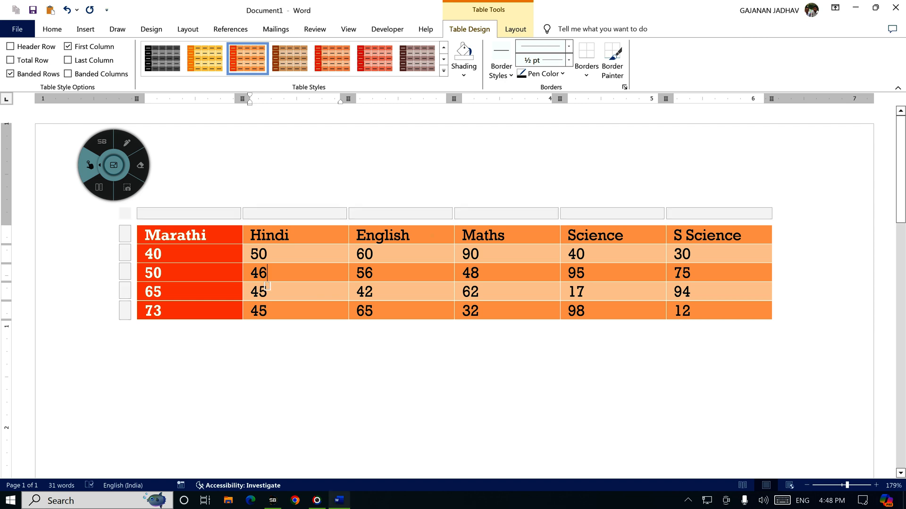
click(126, 142)
drag(269, 237, 768, 237)
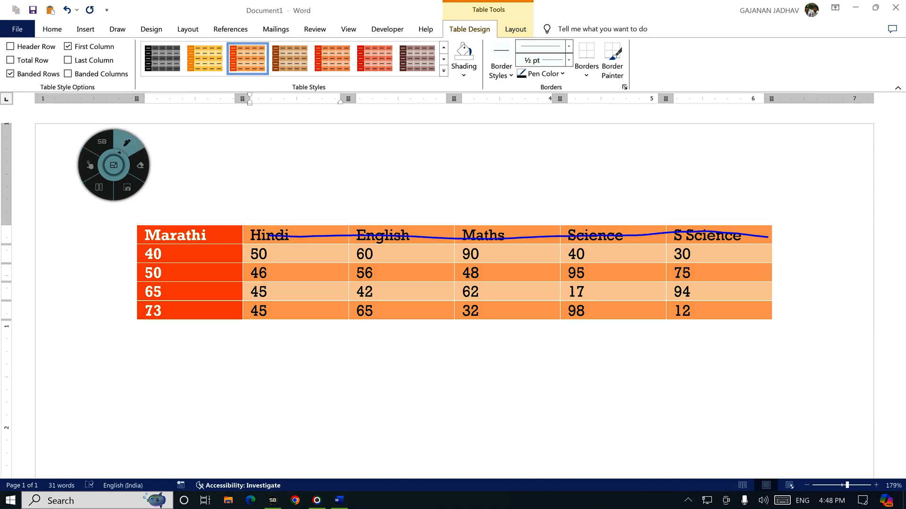
click(90, 165)
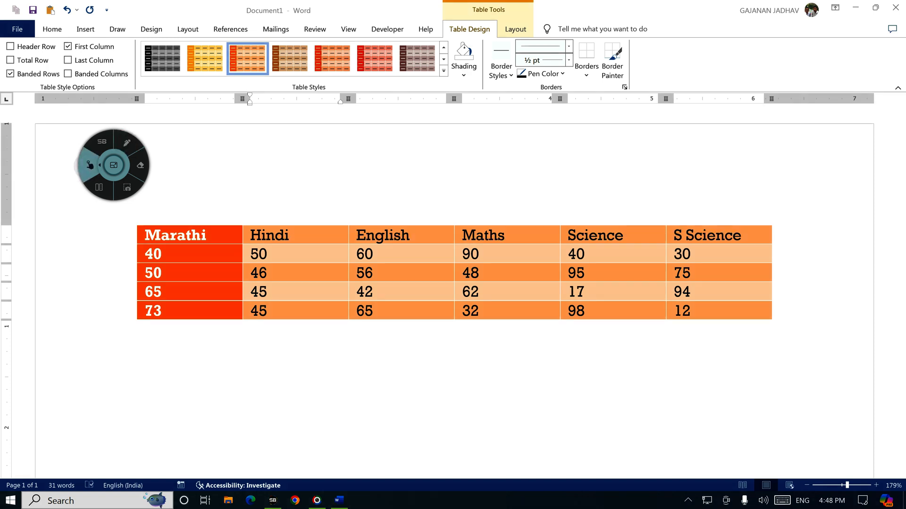
- Turn Header Row on for the marks table, then mark the first row with the annotation pen and clear the mark
click(10, 46)
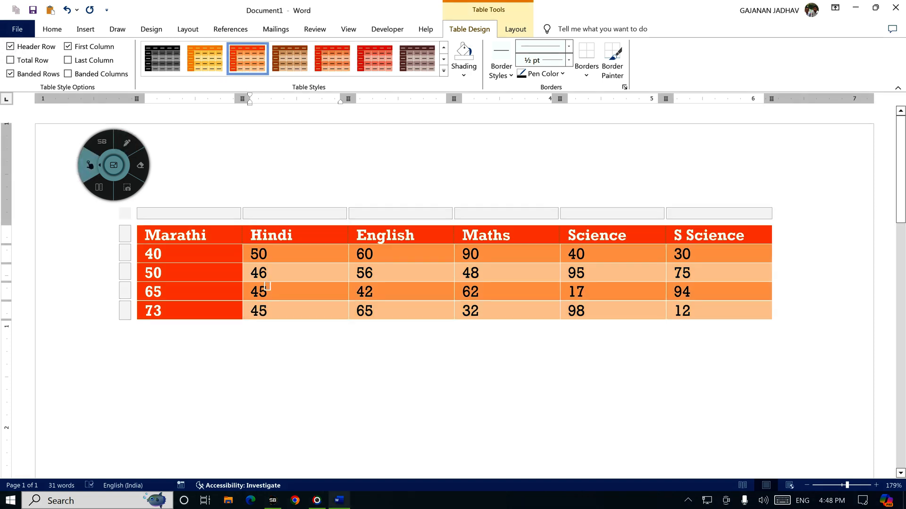
click(126, 143)
drag(204, 235, 754, 228)
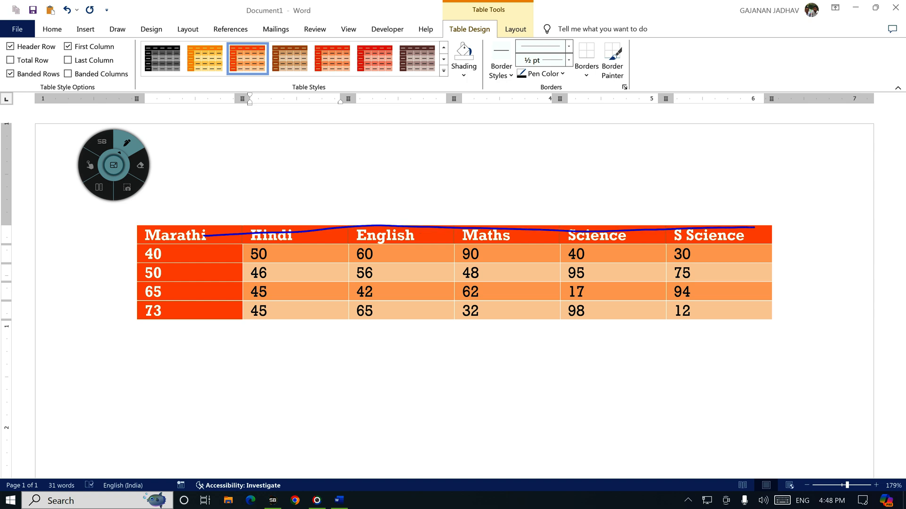
click(90, 165)
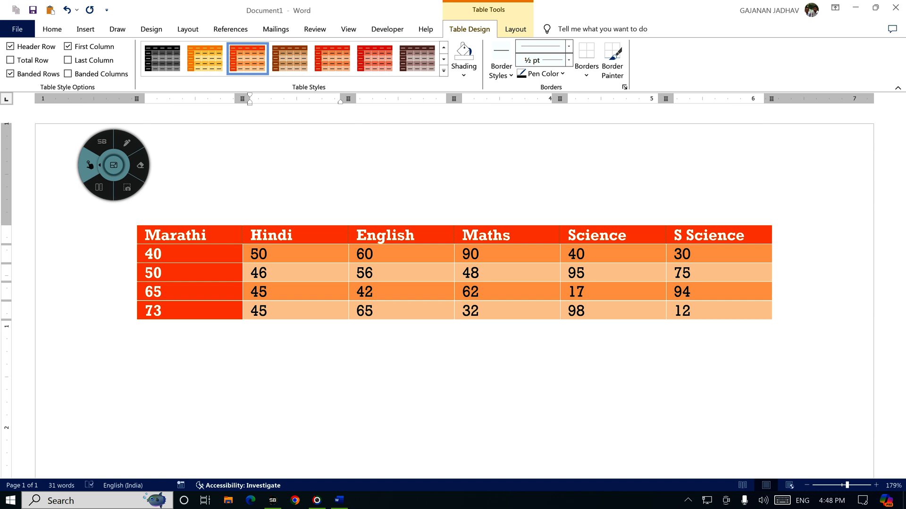
- Mark the First Column option, switch it off, outline the Marathi column with the pen, then clear the marks and switch First Column back on
click(126, 143)
mouse_move(66, 38)
mouse_down()
mouse_move(117, 47)
mouse_move(63, 36)
mouse_up()
click(90, 164)
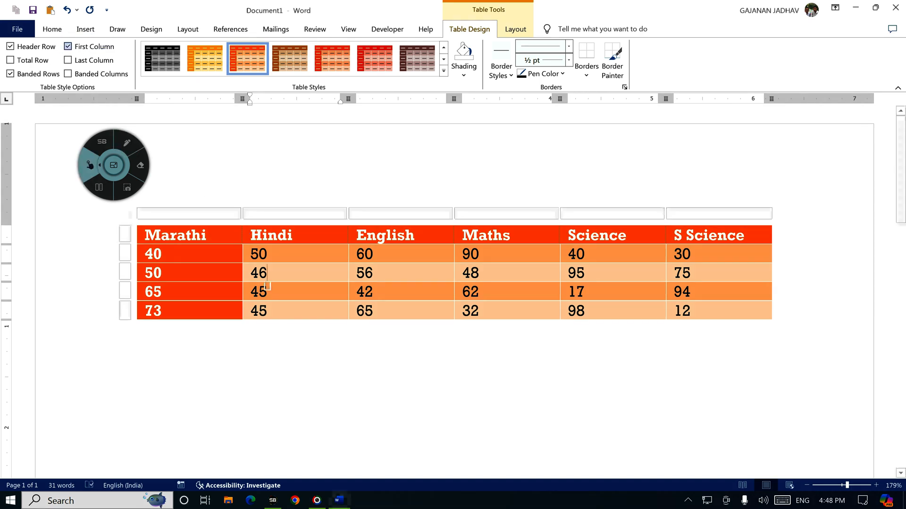
click(68, 46)
click(127, 142)
drag(135, 226, 135, 317)
drag(238, 234, 120, 318)
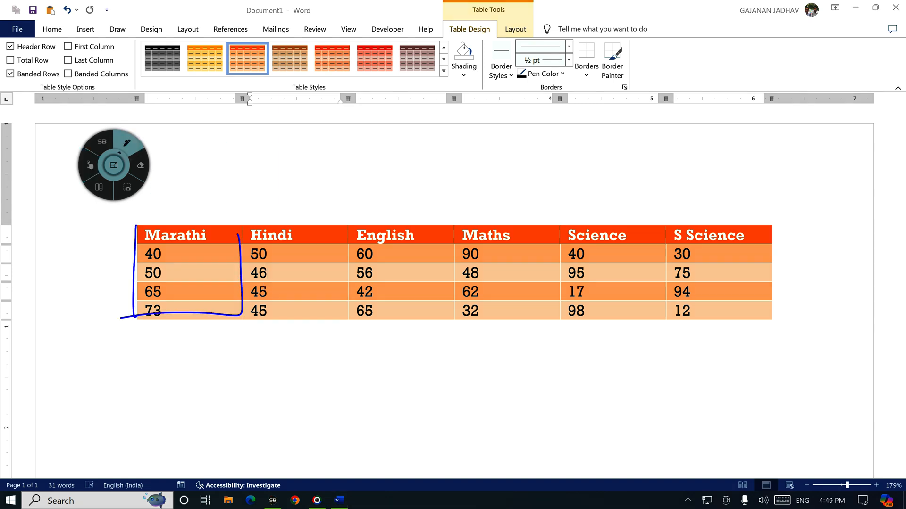
click(90, 164)
click(68, 47)
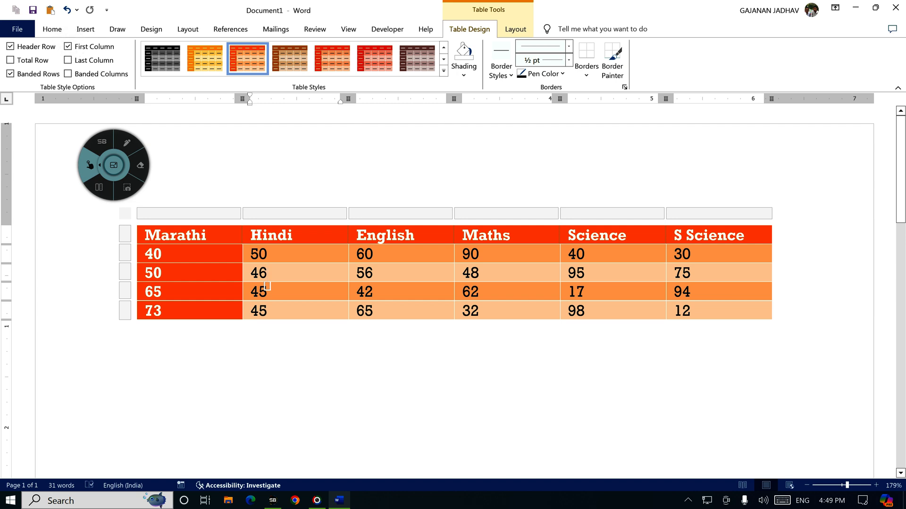
- Circle part of the Marathi column with the pen, clear the mark, then turn off First Column and Banded Rows
click(127, 143)
drag(201, 248, 195, 246)
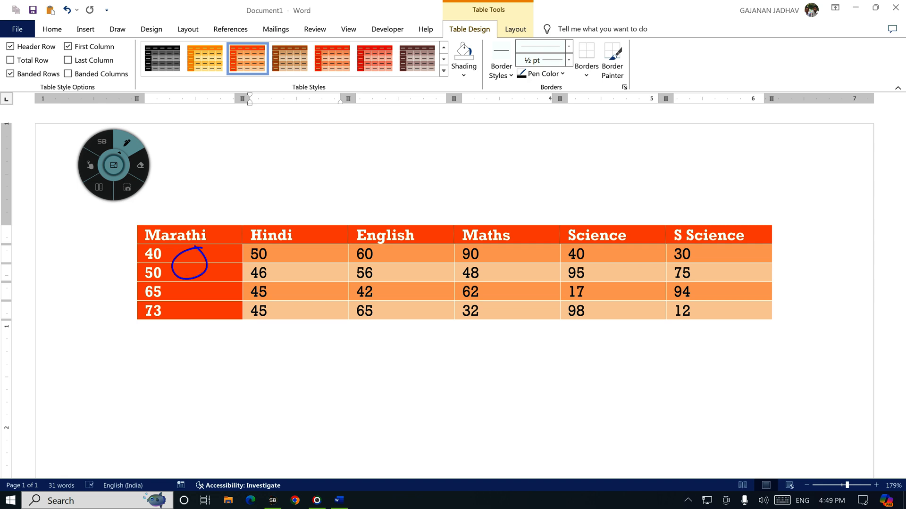
click(89, 164)
click(69, 47)
click(11, 74)
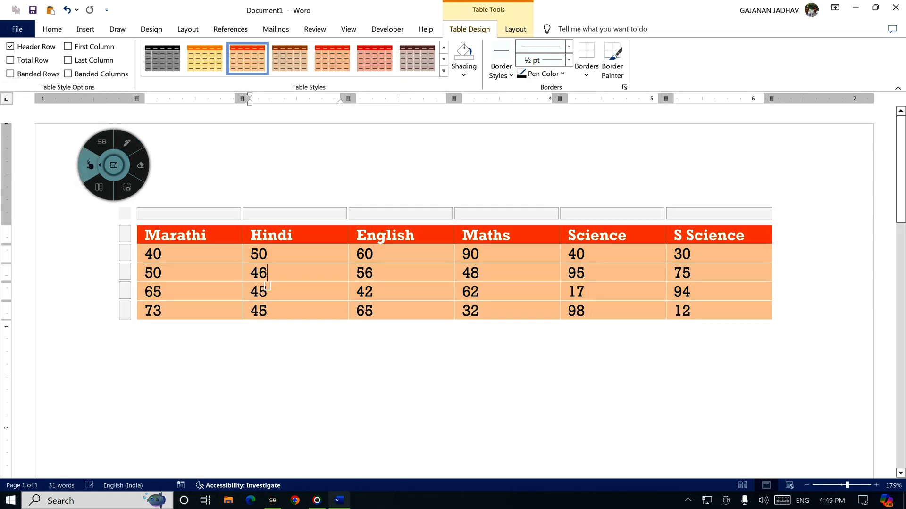
- Circle the Total Row option with the annotation pen, clear the mark, then turn on Total Row for the marks table
click(127, 142)
mouse_move(10, 67)
mouse_down()
mouse_move(53, 54)
mouse_move(6, 56)
mouse_up()
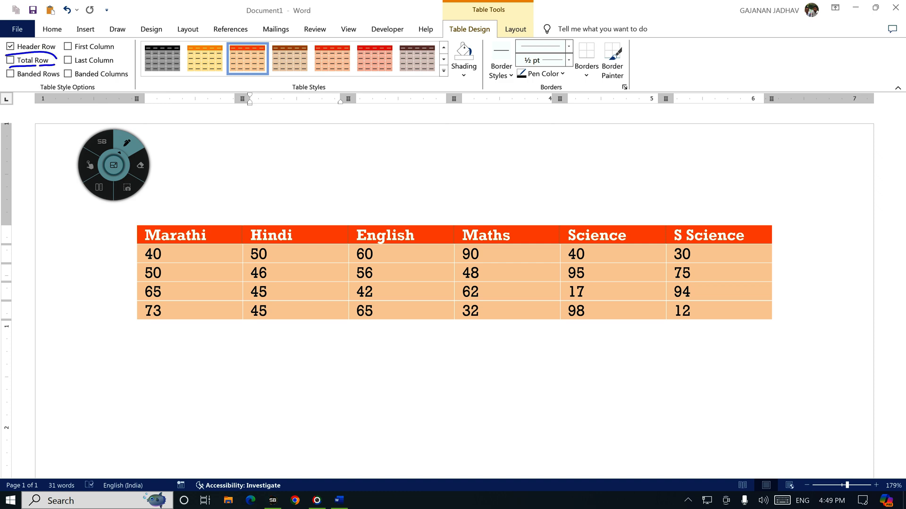
click(90, 165)
click(10, 60)
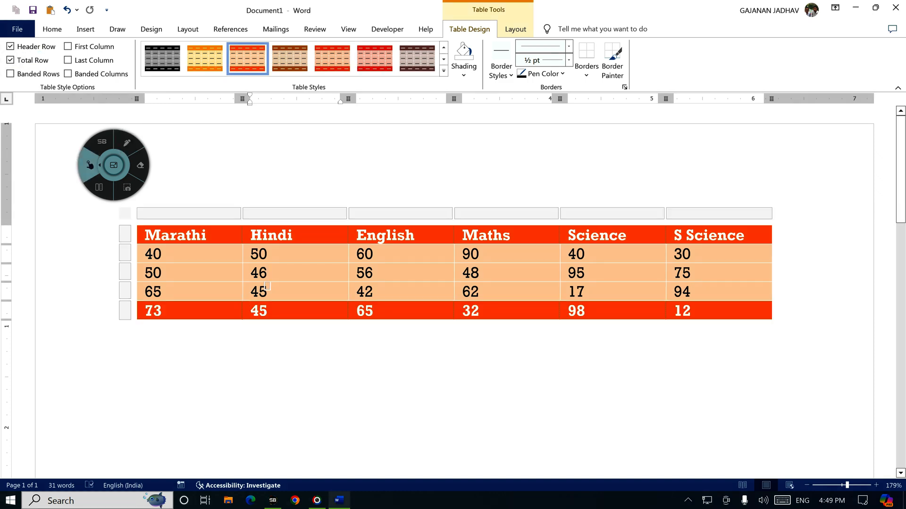
- Circle the table's last row and the Last Column checkbox with the annotation pen, then clear the marks
click(126, 142)
mouse_move(181, 302)
mouse_down()
mouse_move(656, 302)
mouse_move(760, 322)
mouse_move(140, 305)
mouse_up()
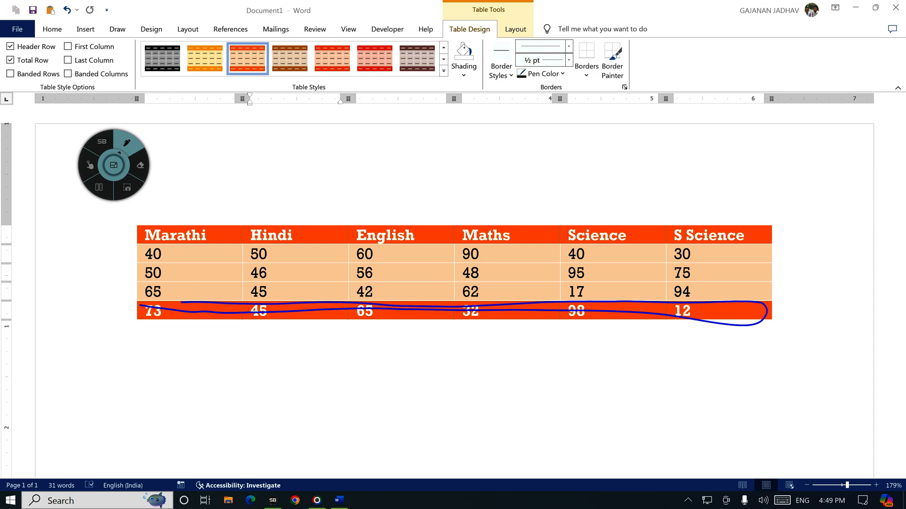
mouse_move(71, 66)
mouse_down()
mouse_move(123, 58)
mouse_move(59, 57)
mouse_up()
click(90, 164)
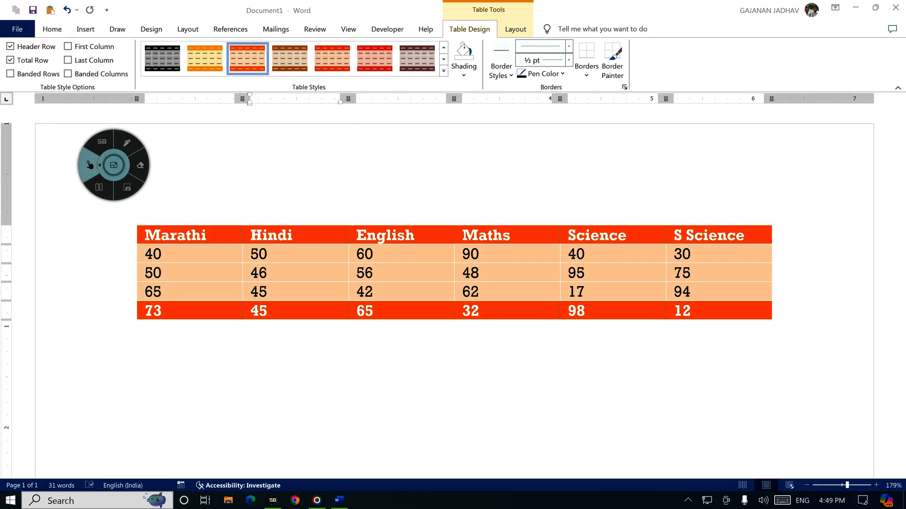
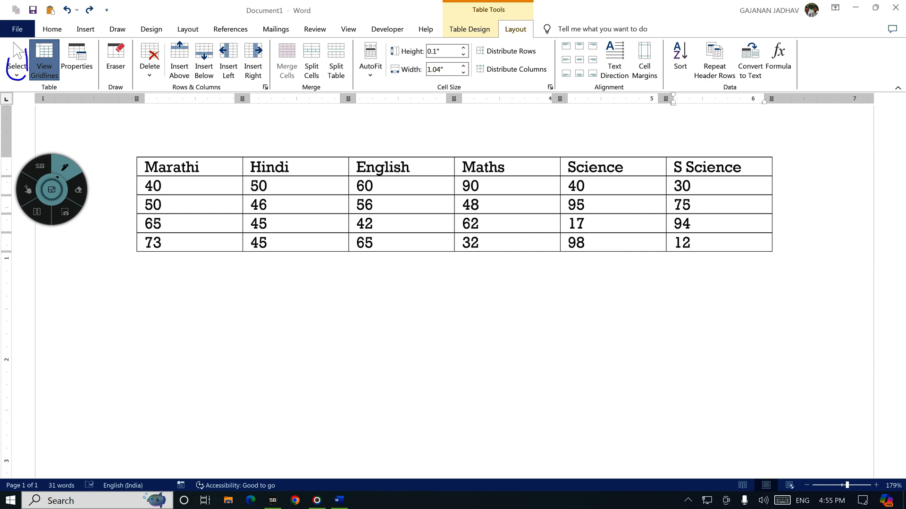
- Clear the mark around Select, then circle the Marathi cell and outline the Hindi cell and the 50 below it with the pen
click(28, 189)
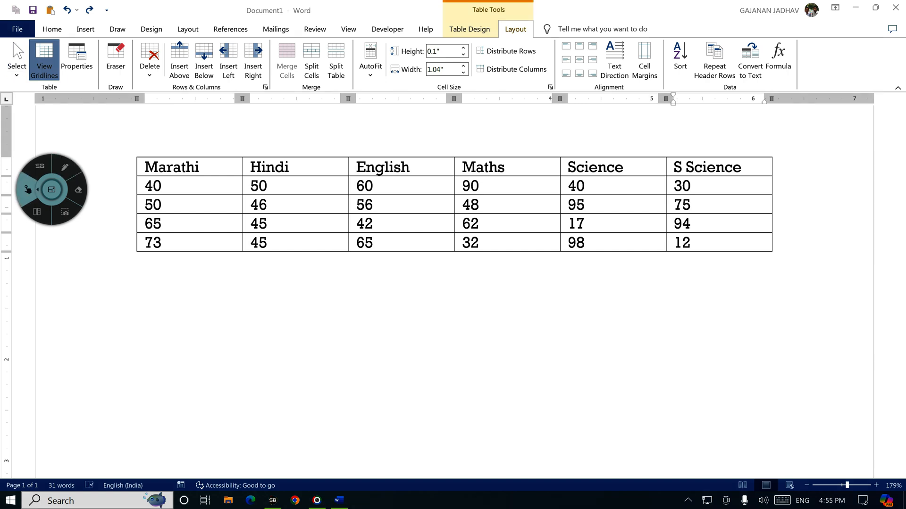
click(65, 167)
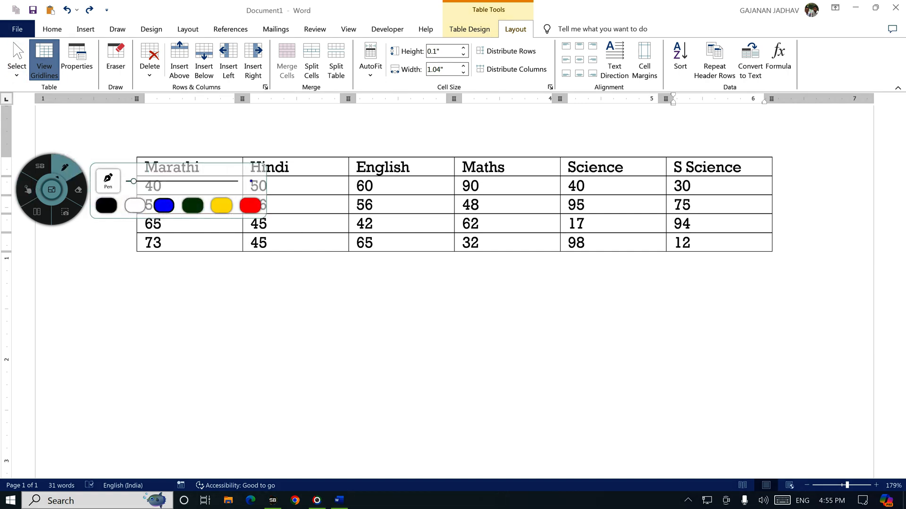
mouse_move(206, 163)
mouse_down()
mouse_move(149, 155)
mouse_move(192, 175)
mouse_move(203, 157)
mouse_move(235, 161)
mouse_up()
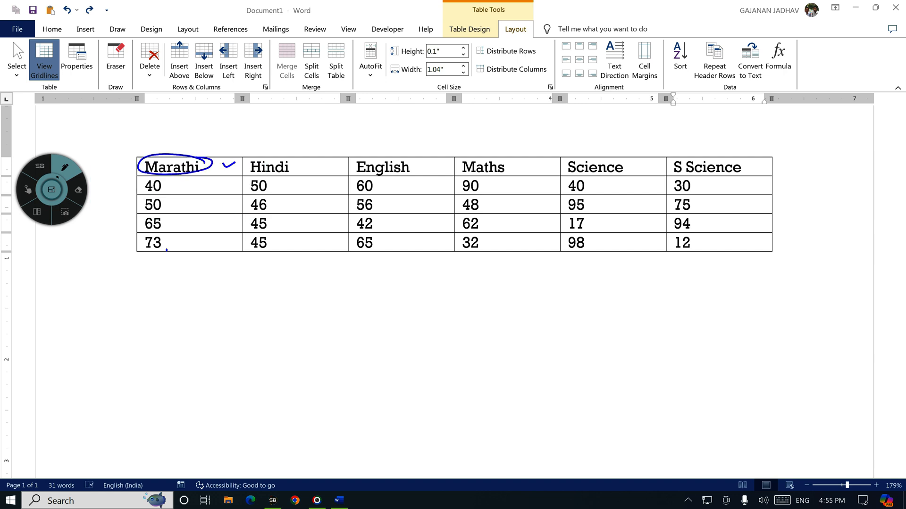
mouse_move(240, 159)
mouse_down()
mouse_move(258, 178)
mouse_move(349, 172)
mouse_move(286, 154)
mouse_move(244, 157)
mouse_up()
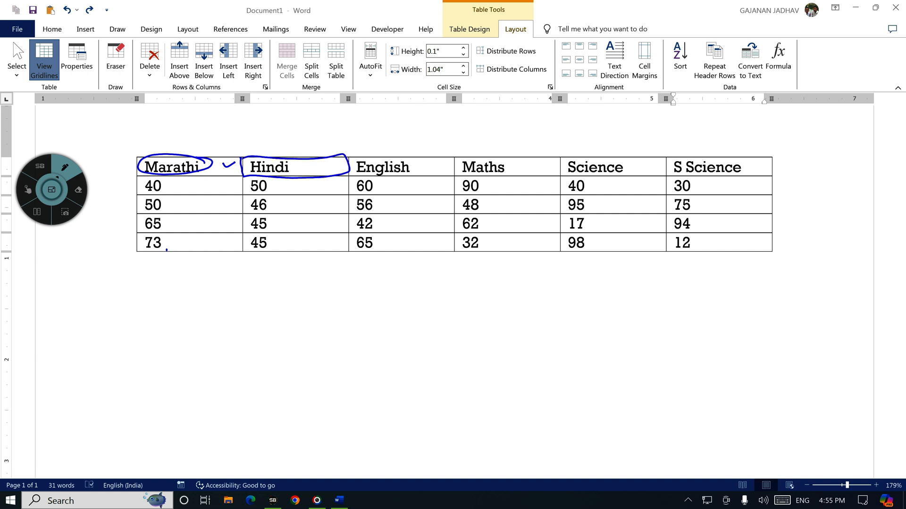
drag(302, 147, 334, 141)
mouse_move(244, 178)
mouse_down()
mouse_move(244, 194)
mouse_move(316, 194)
mouse_move(348, 179)
mouse_move(283, 177)
mouse_up()
- Handwrite a two-word Devanagari note below the English and Maths columns with the annotation pen
mouse_move(365, 274)
mouse_down()
mouse_move(379, 286)
mouse_move(401, 282)
mouse_up()
mouse_move(386, 273)
mouse_down()
mouse_move(396, 267)
mouse_move(418, 286)
mouse_up()
drag(366, 272, 424, 275)
mouse_move(436, 281)
mouse_down()
mouse_move(455, 287)
mouse_move(460, 270)
mouse_move(486, 292)
mouse_up()
mouse_move(466, 274)
mouse_down()
mouse_move(507, 296)
mouse_move(495, 278)
mouse_move(507, 279)
mouse_up()
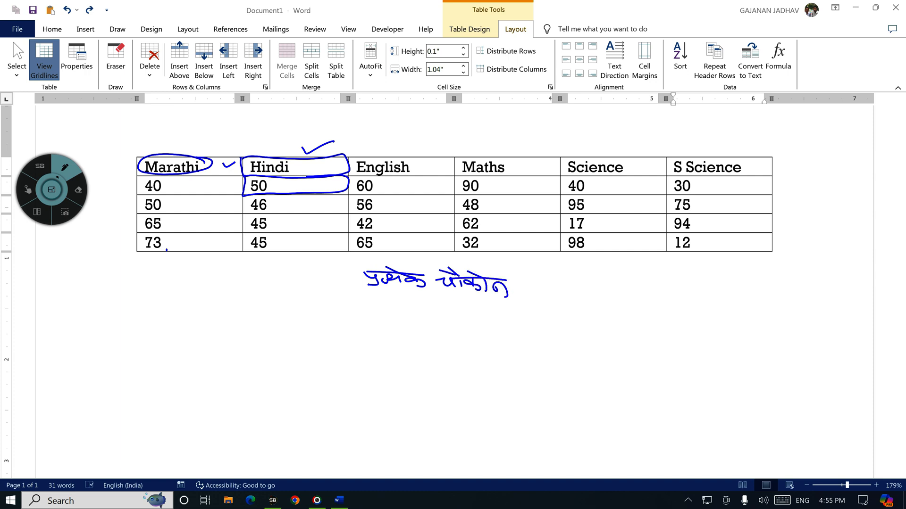
- Draw pen lines along both sides of the Maths column and handwrite a Devanagari word below the Science column
drag(454, 155, 463, 244)
drag(559, 153, 557, 251)
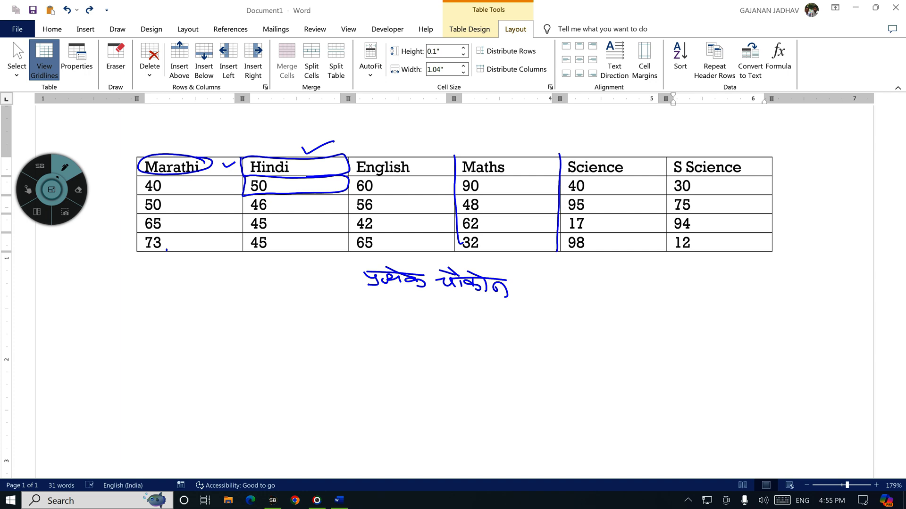
mouse_move(593, 280)
mouse_down()
mouse_move(583, 289)
mouse_move(597, 291)
mouse_move(600, 302)
mouse_move(606, 268)
mouse_up()
click(587, 267)
mouse_move(618, 300)
mouse_down()
mouse_move(623, 289)
mouse_move(648, 299)
mouse_move(666, 288)
mouse_move(669, 304)
mouse_up()
click(653, 288)
drag(602, 282, 692, 278)
- Draw pen lines above and below the last S Science cell and handwrite a short word beneath that column
drag(637, 231, 728, 235)
drag(638, 256, 737, 254)
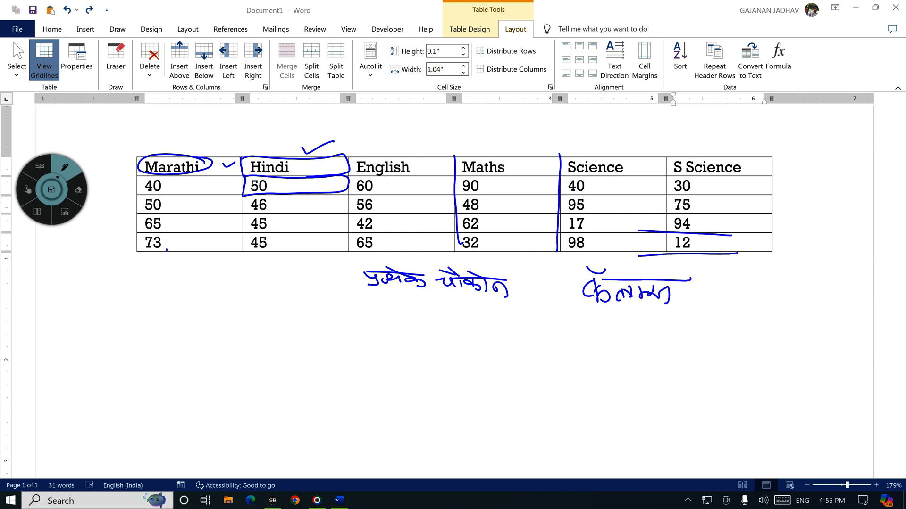
mouse_move(731, 286)
mouse_down()
mouse_move(741, 308)
mouse_move(757, 289)
mouse_up()
click(723, 273)
drag(722, 286, 752, 282)
- Outline the 50 cell in the Marathi column and draw pen lines above and below the row starting with 65
mouse_move(137, 194)
mouse_down()
mouse_move(141, 213)
mouse_move(243, 210)
mouse_move(136, 195)
mouse_move(143, 213)
mouse_move(305, 214)
mouse_up()
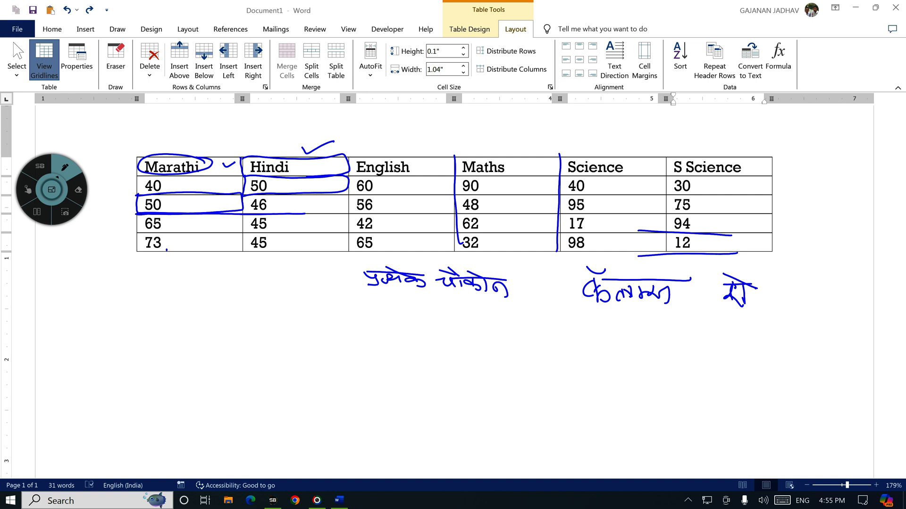
drag(136, 233, 404, 231)
drag(305, 213, 471, 215)
drag(396, 233, 533, 233)
drag(480, 214, 570, 213)
drag(526, 232, 571, 229)
- Draw vertical pen lines around the S Science column and between Maths and Science, then clear all annotations
drag(667, 159, 669, 261)
drag(762, 156, 756, 262)
drag(559, 161, 546, 254)
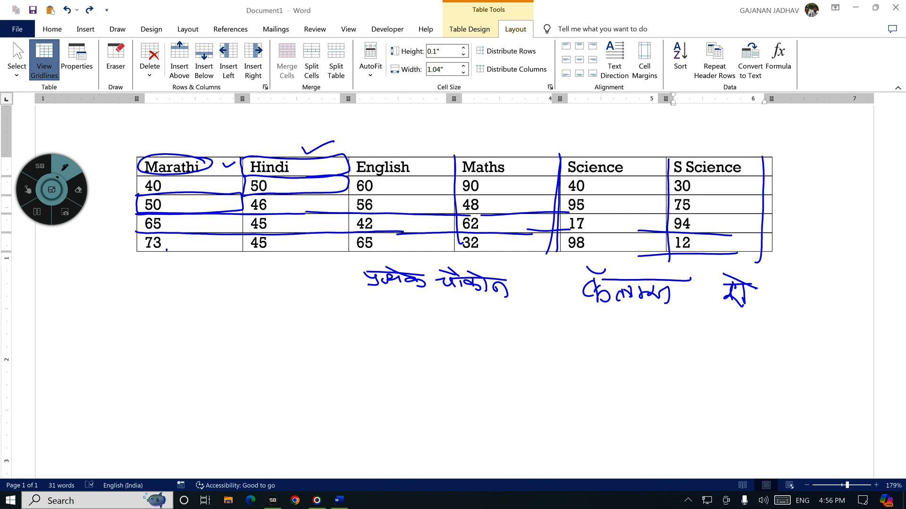
click(28, 190)
- Circle the Marathi header cell with the annotation pen, then clear the mark
click(64, 168)
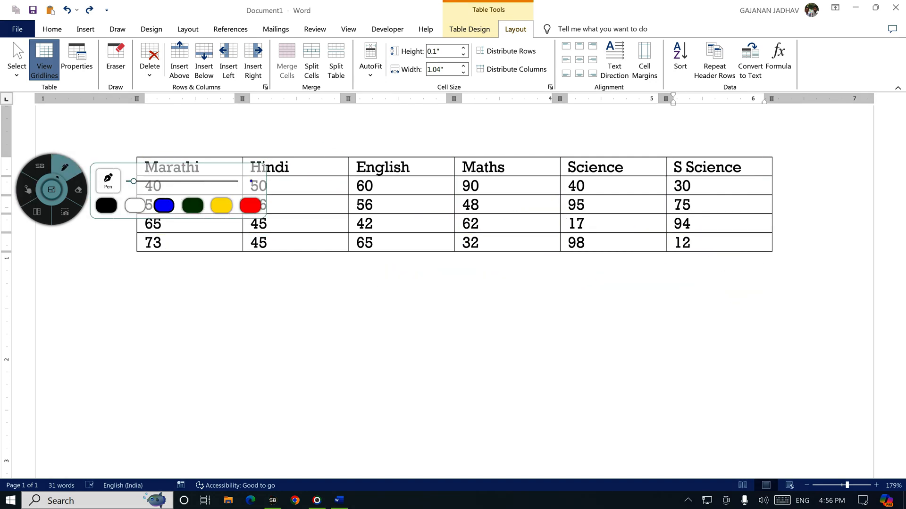
mouse_move(203, 163)
mouse_down()
mouse_move(179, 154)
mouse_move(140, 166)
mouse_move(181, 178)
mouse_move(203, 165)
mouse_up()
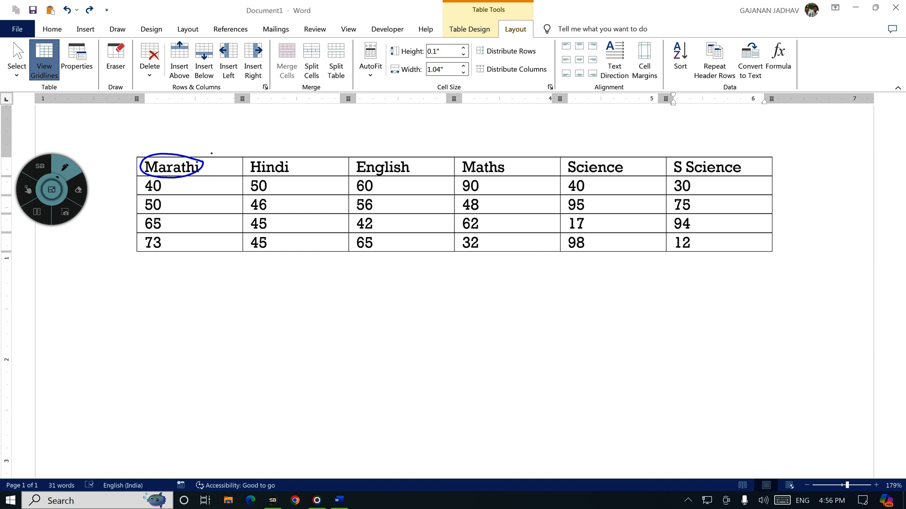
click(28, 190)
- Place the cursor in the Marathi header cell, select that cell with Select Cell, and circle it with the annotation pen
click(182, 166)
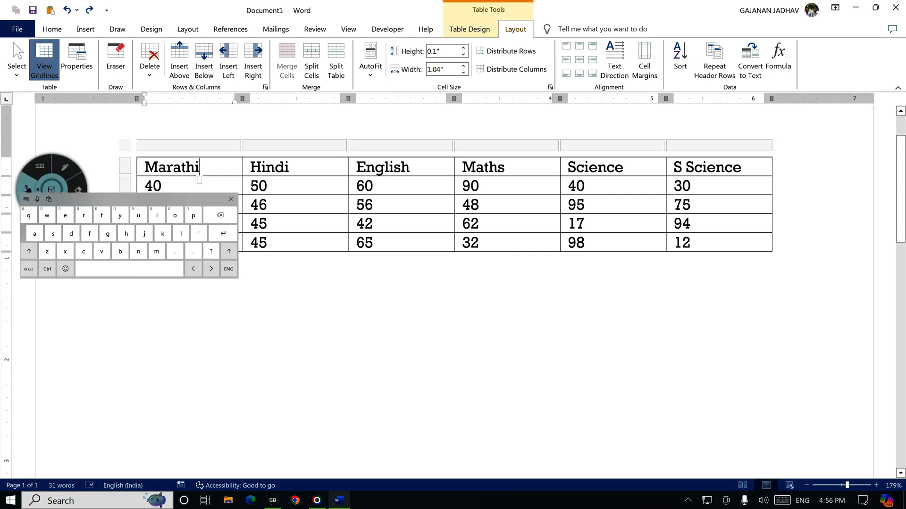
click(230, 138)
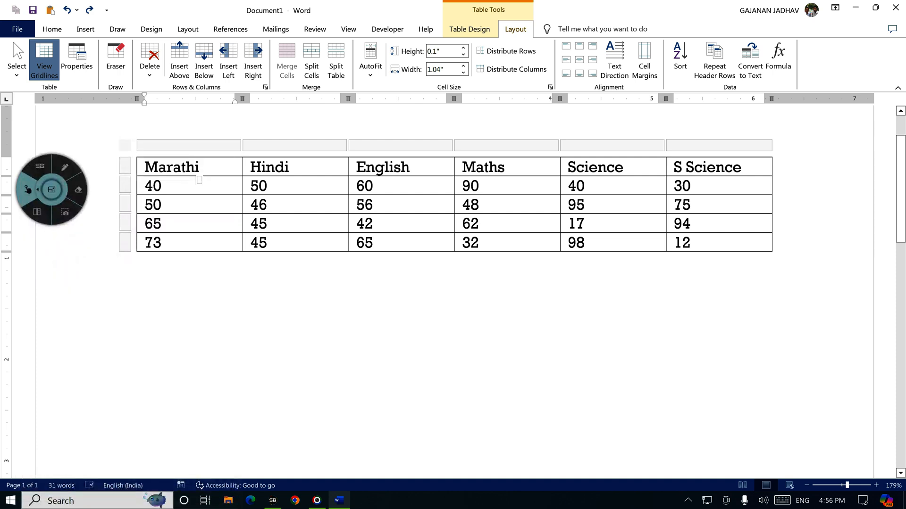
click(16, 59)
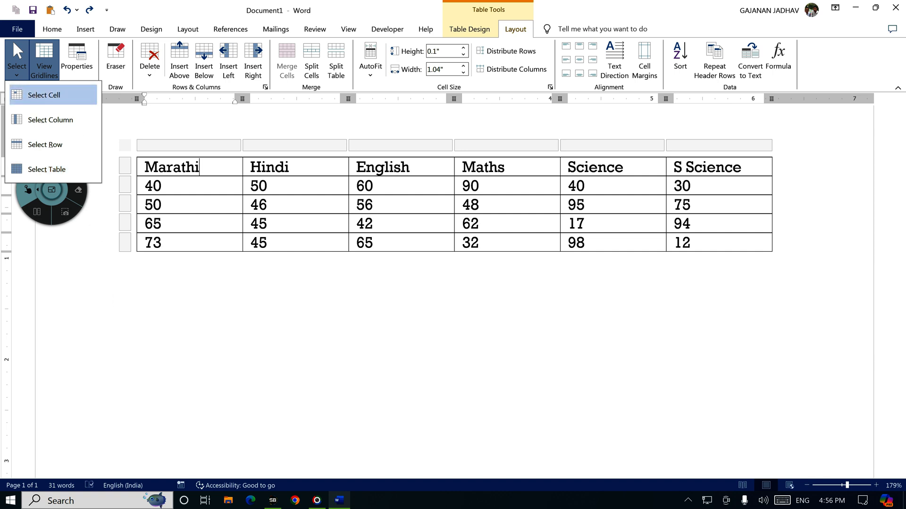
click(43, 95)
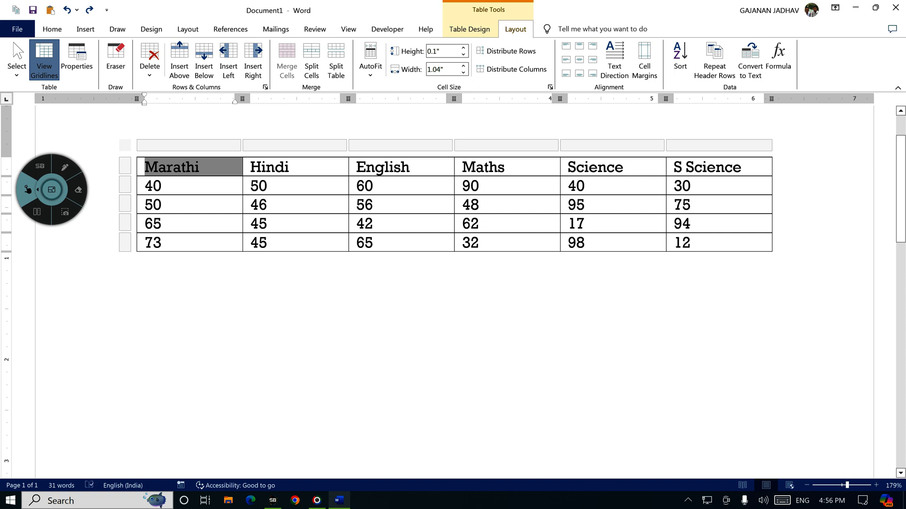
click(65, 167)
mouse_move(133, 156)
mouse_down()
mouse_move(144, 152)
mouse_move(202, 183)
mouse_move(122, 169)
mouse_up()
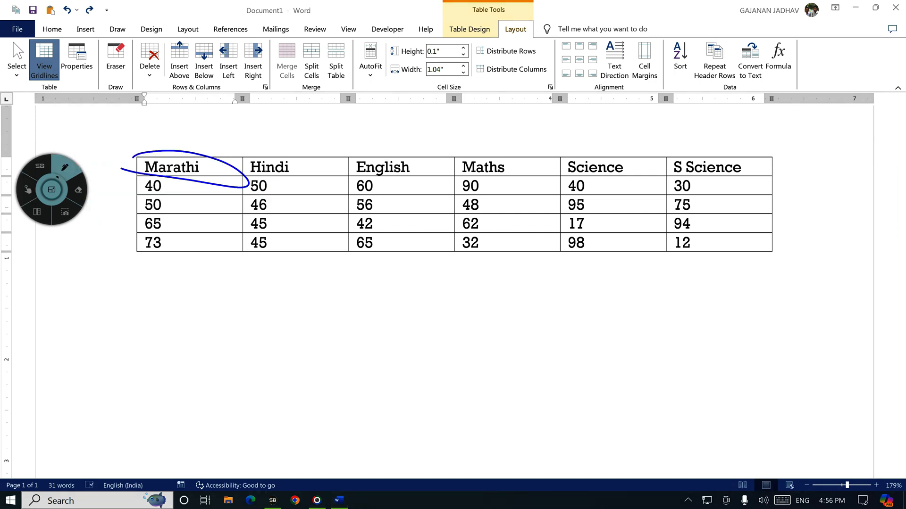
- Clear the pen circle and reselect the Marathi header cell
click(27, 190)
click(161, 167)
click(233, 137)
click(17, 66)
click(35, 41)
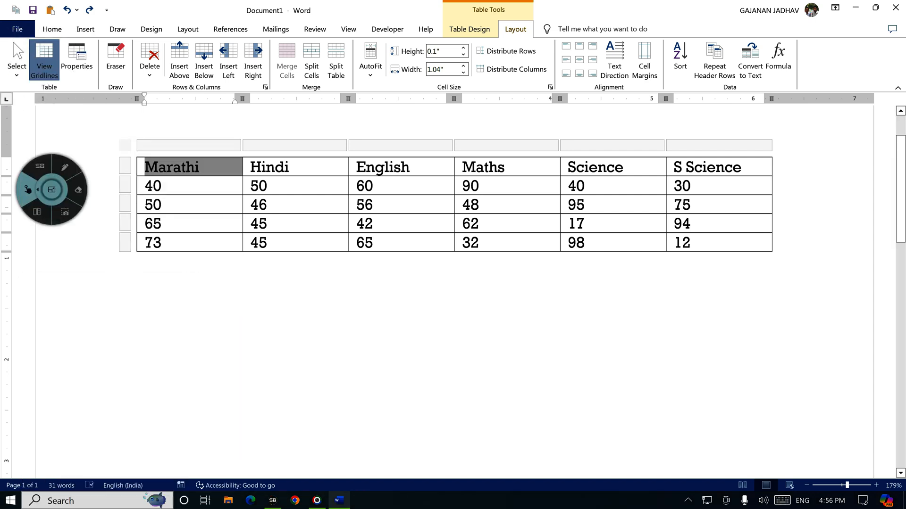
- Mark above the Marathi column with the annotation pen, clear the mark, and select the whole column with Select Column
click(64, 167)
mouse_move(174, 135)
mouse_down()
mouse_move(185, 256)
mouse_move(175, 127)
mouse_up()
click(28, 190)
click(16, 66)
click(38, 119)
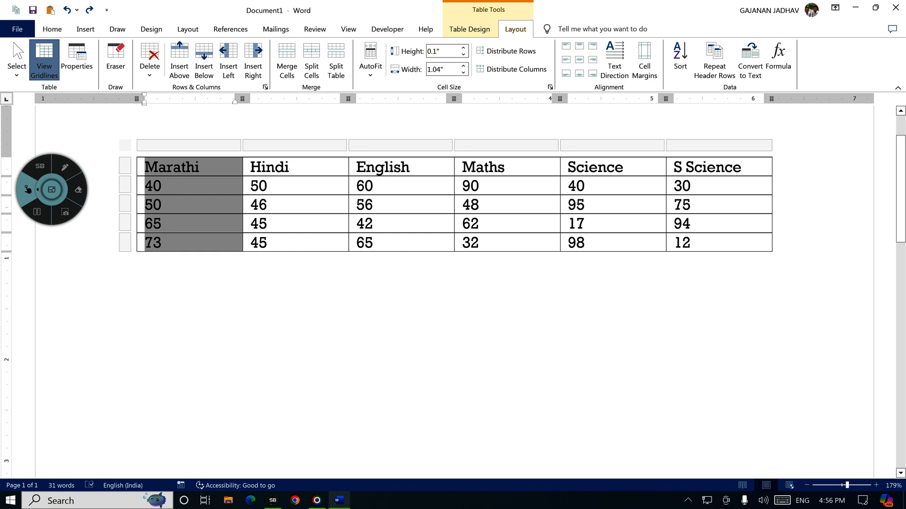
- Place the cursor in the Marathi header cell and select the header row with Select Row
click(16, 62)
click(95, 271)
click(173, 168)
click(231, 138)
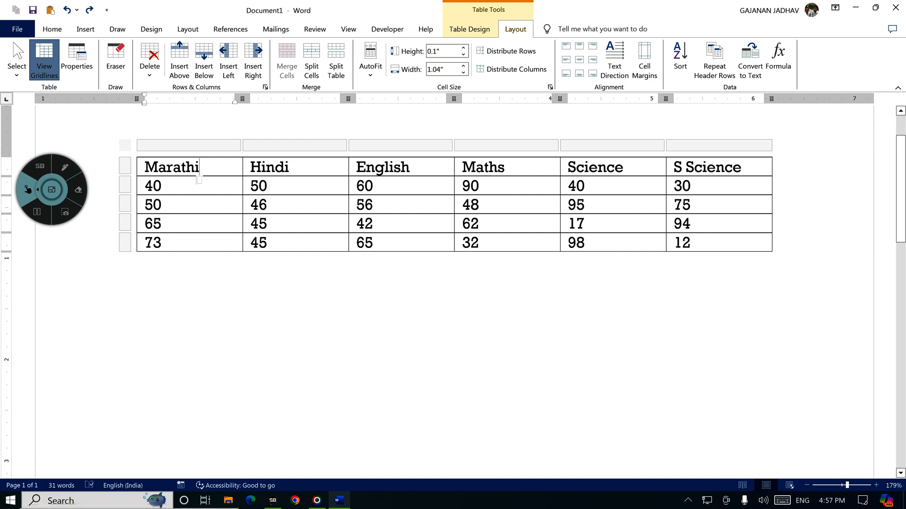
click(16, 62)
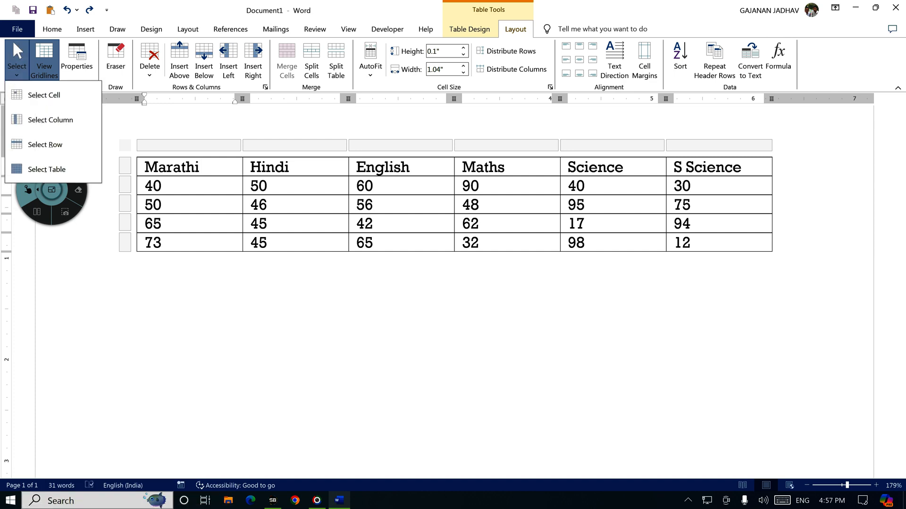
click(45, 144)
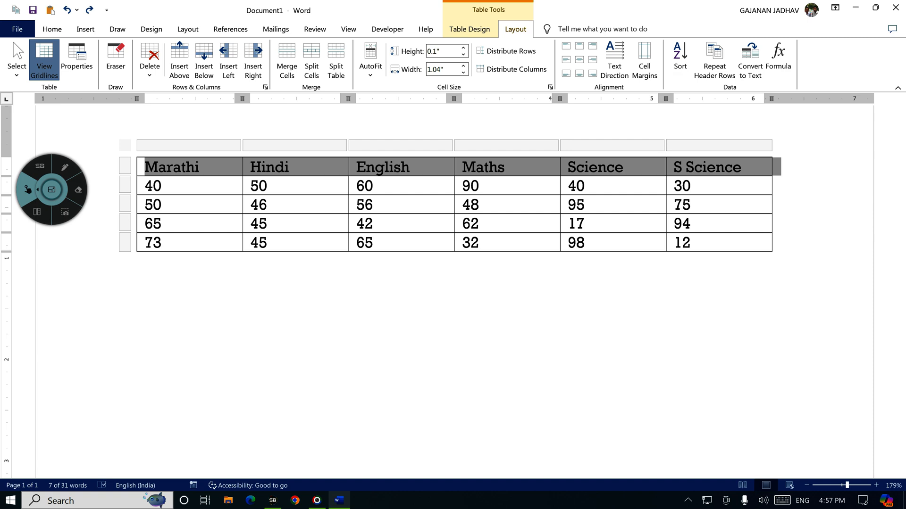
- Select the entire marks table with Select Table, then circle the Select command with the annotation pen and clear the mark
click(17, 59)
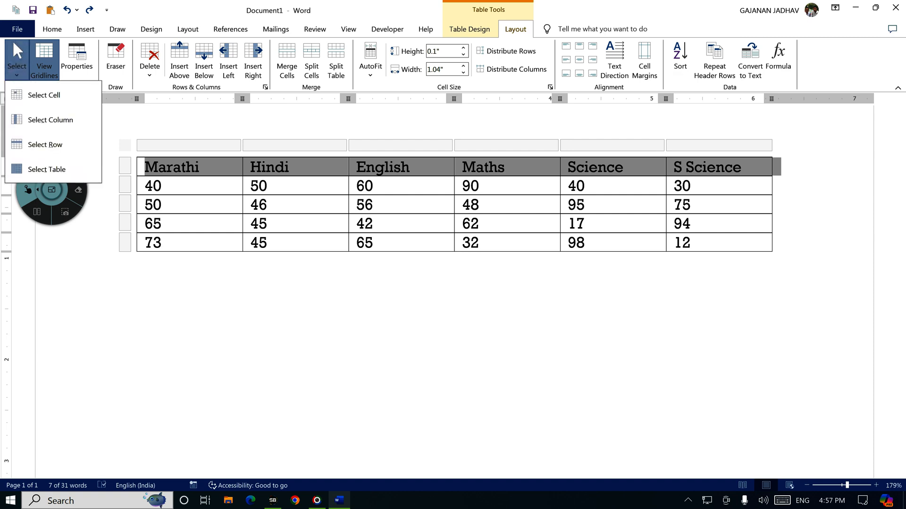
click(46, 170)
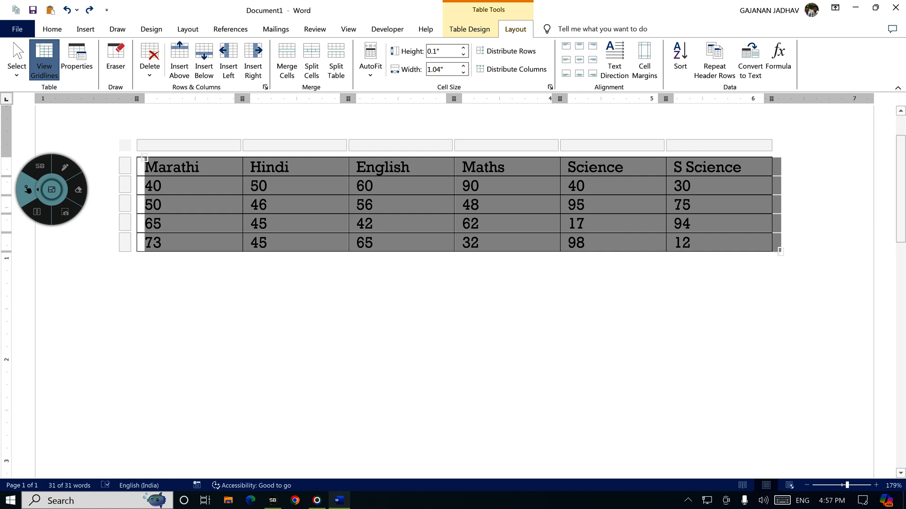
click(64, 168)
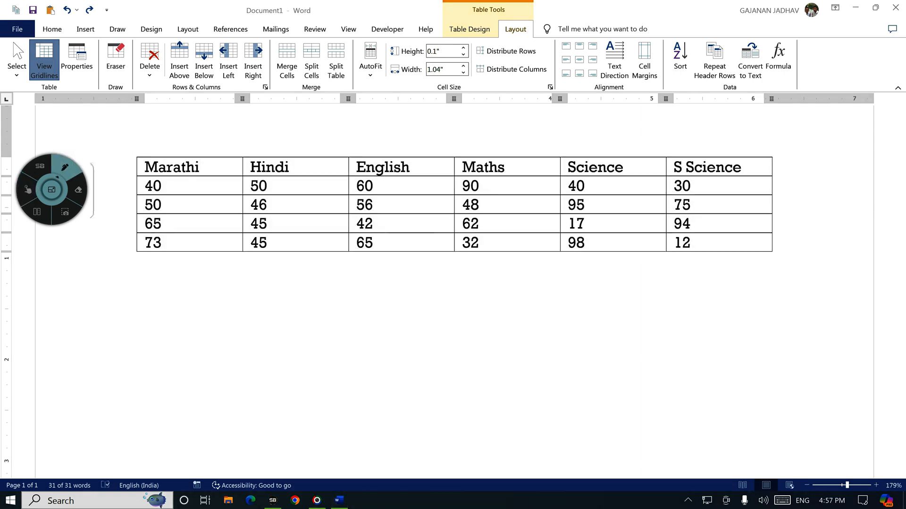
mouse_move(24, 44)
mouse_down()
mouse_move(22, 61)
mouse_move(16, 43)
mouse_up()
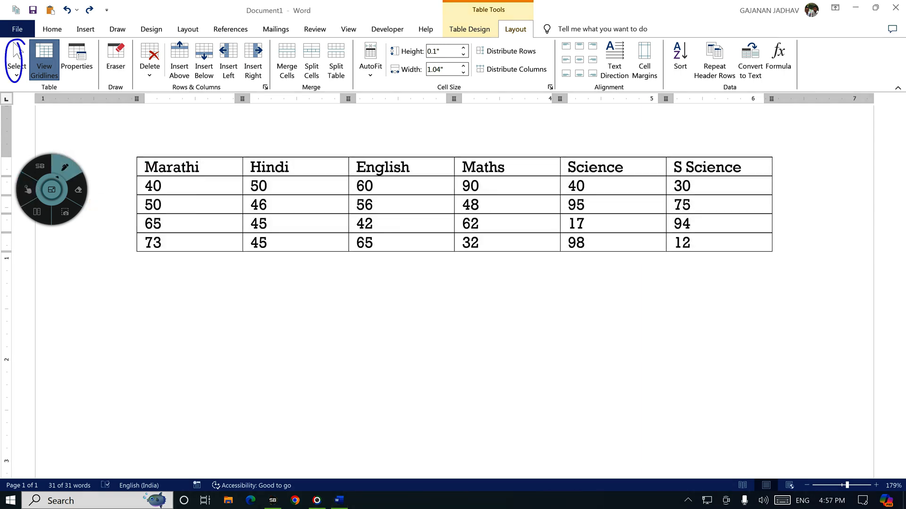
click(27, 189)
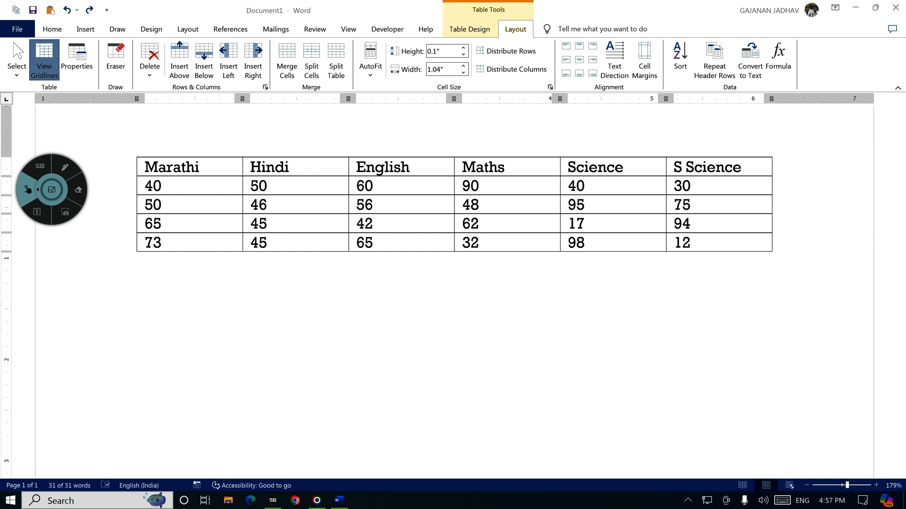
- Open Table Properties below the table and pen-mark its Table heading, the Left, Center and Right alignments, and the Text wrapping label
click(77, 58)
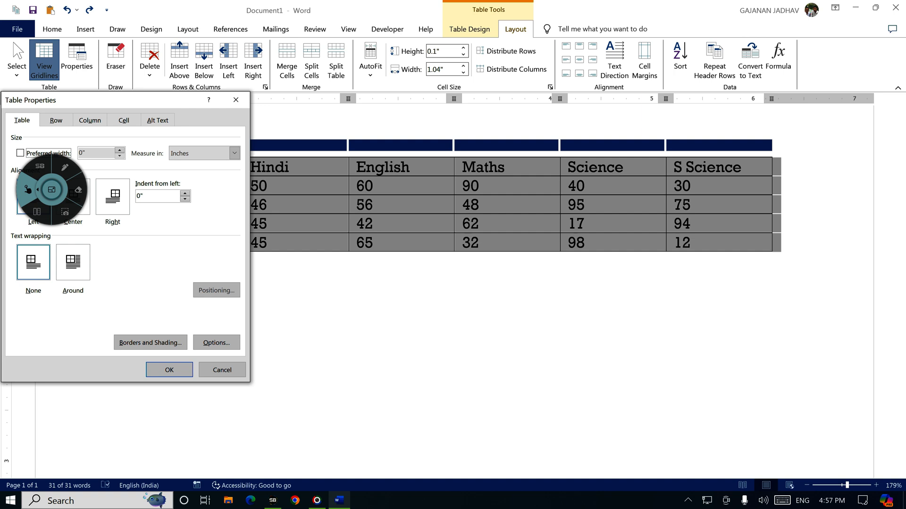
drag(118, 100, 376, 284)
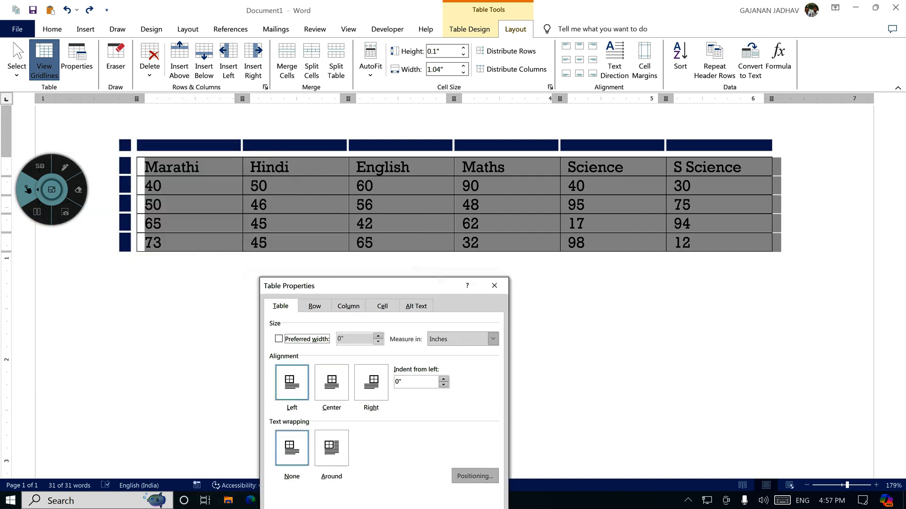
click(64, 167)
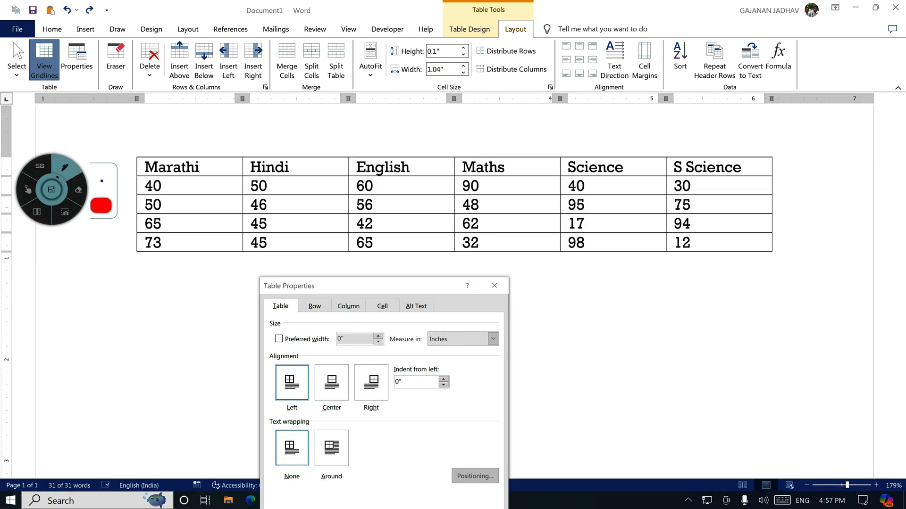
mouse_move(289, 299)
mouse_down()
mouse_move(295, 303)
mouse_move(283, 293)
mouse_up()
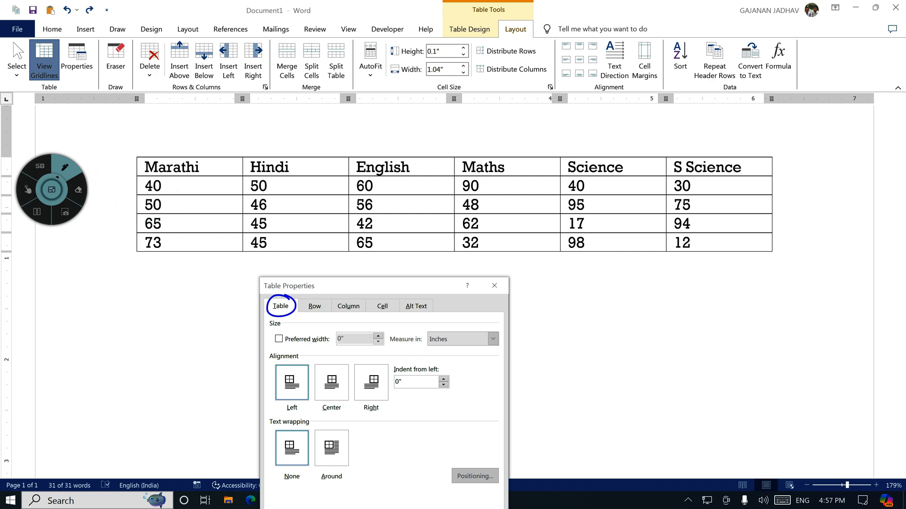
drag(274, 413, 380, 412)
mouse_move(314, 422)
mouse_down()
mouse_move(297, 434)
mouse_move(317, 420)
mouse_up()
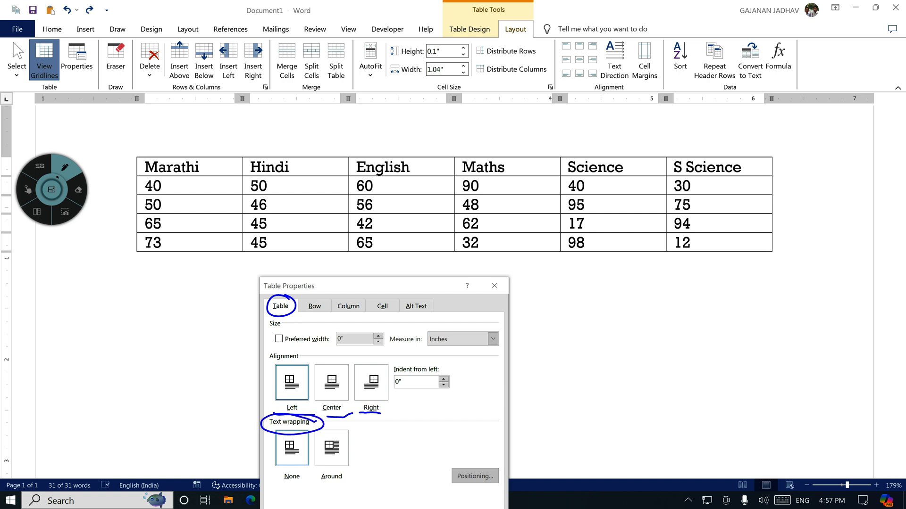
- Mark the None and Around text wrapping options with the annotation pen, then clear all annotations
mouse_move(350, 442)
mouse_down()
mouse_move(288, 446)
mouse_move(287, 461)
mouse_move(280, 454)
mouse_move(297, 448)
mouse_move(285, 460)
mouse_move(340, 451)
mouse_move(330, 463)
mouse_move(290, 465)
mouse_up()
drag(344, 471, 340, 484)
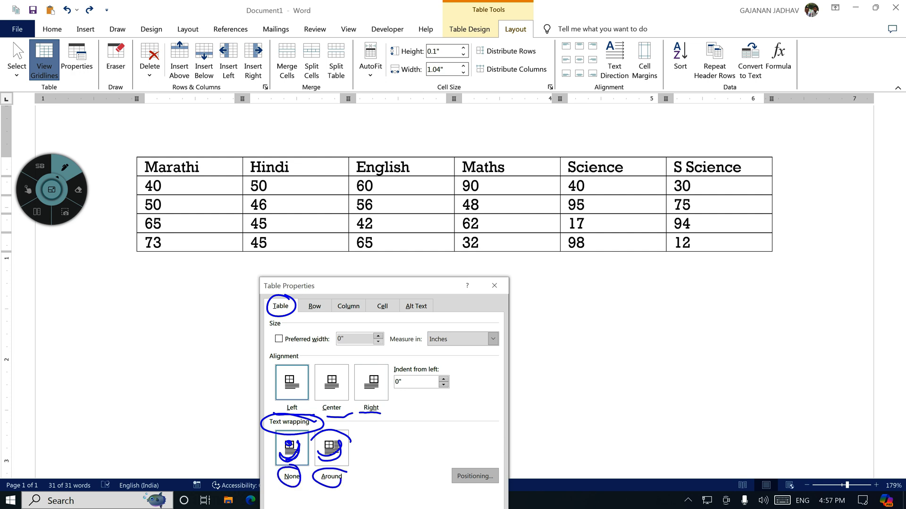
mouse_move(338, 437)
mouse_down()
mouse_move(317, 452)
mouse_move(336, 444)
mouse_up()
click(28, 190)
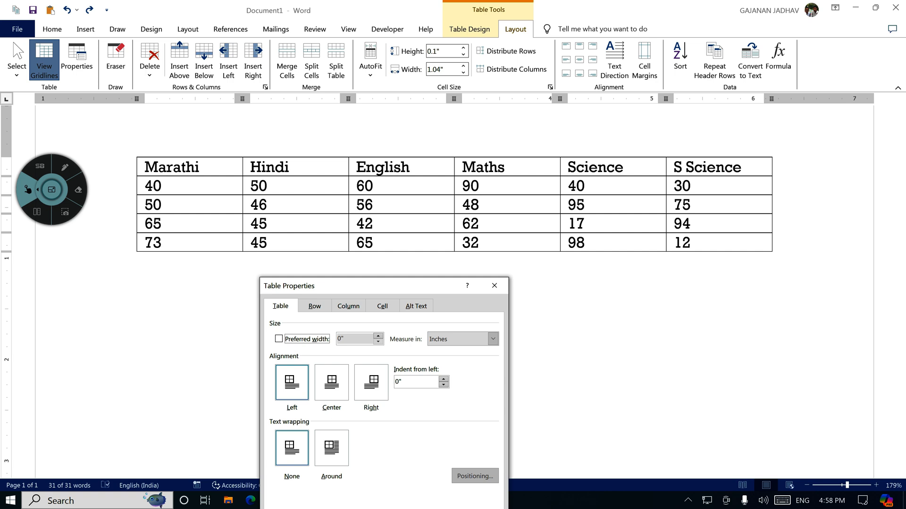
- Close Table Properties, place the cursor in the Hindi header cell, and AutoFit the table to its contents
click(493, 287)
click(293, 169)
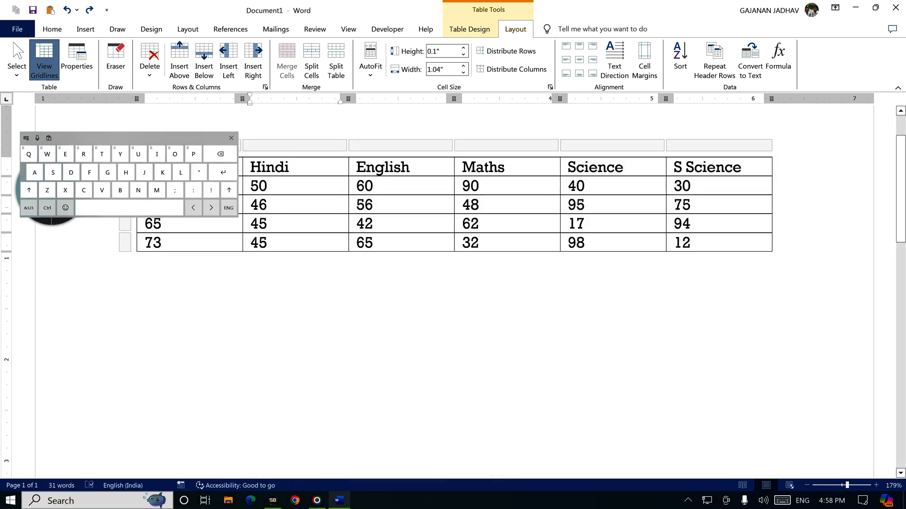
click(370, 61)
click(407, 85)
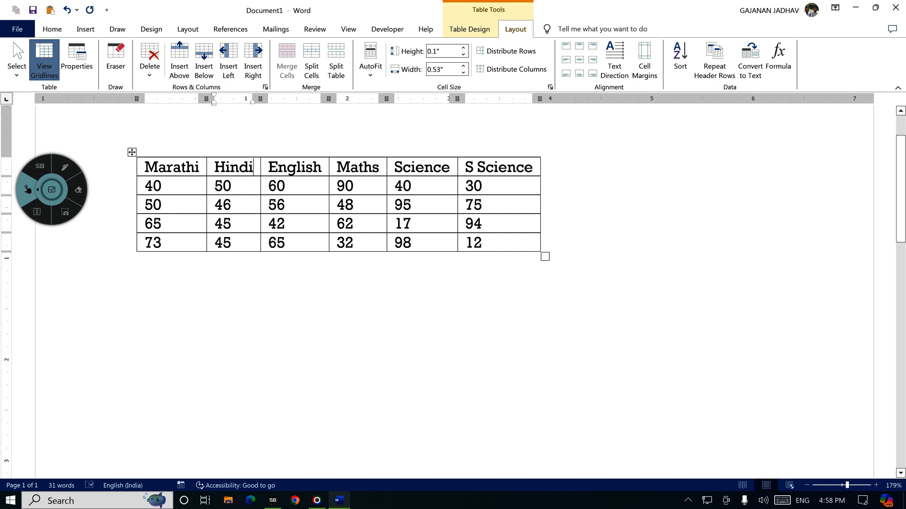
- Open Table Properties, circle the Properties command and the dialog with the annotation pen, and clear the marks
click(77, 57)
click(65, 167)
mouse_move(89, 46)
mouse_down()
mouse_move(94, 69)
mouse_move(90, 46)
mouse_up()
click(30, 190)
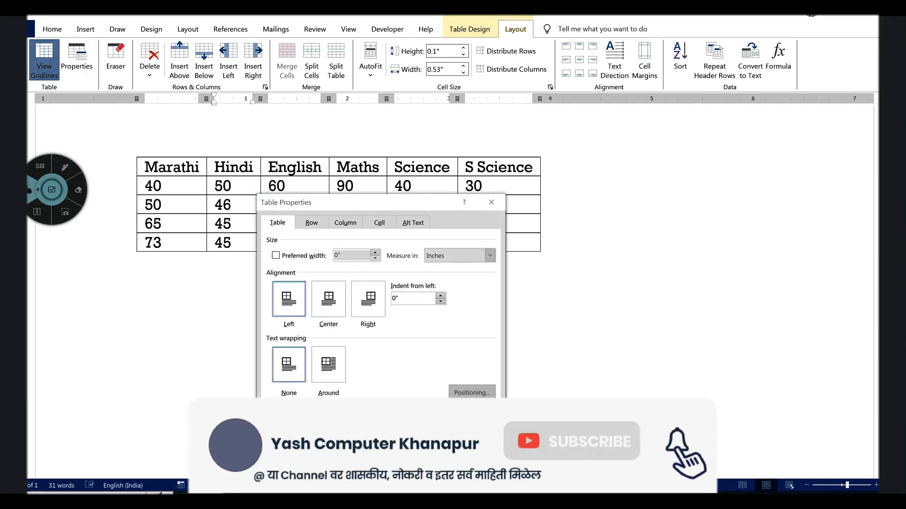
click(65, 167)
mouse_move(265, 201)
mouse_down()
mouse_move(264, 398)
mouse_move(521, 316)
mouse_move(286, 239)
mouse_up()
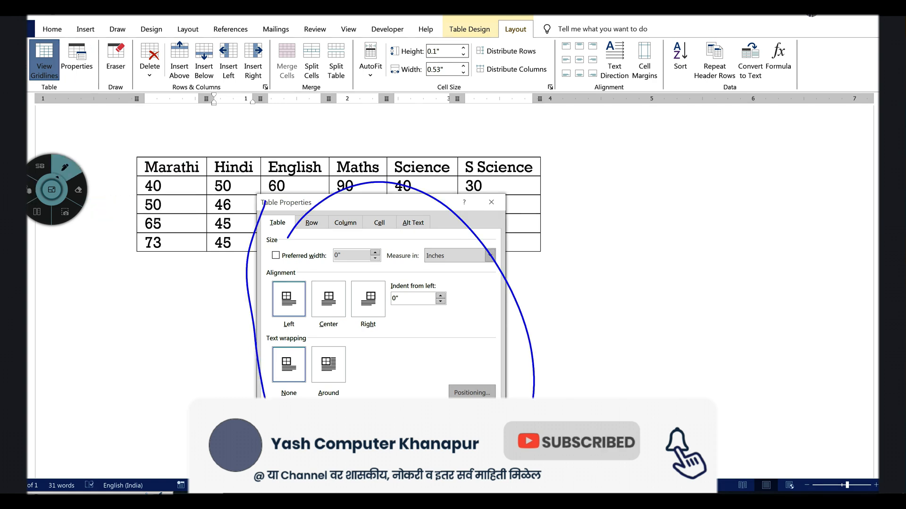
click(30, 190)
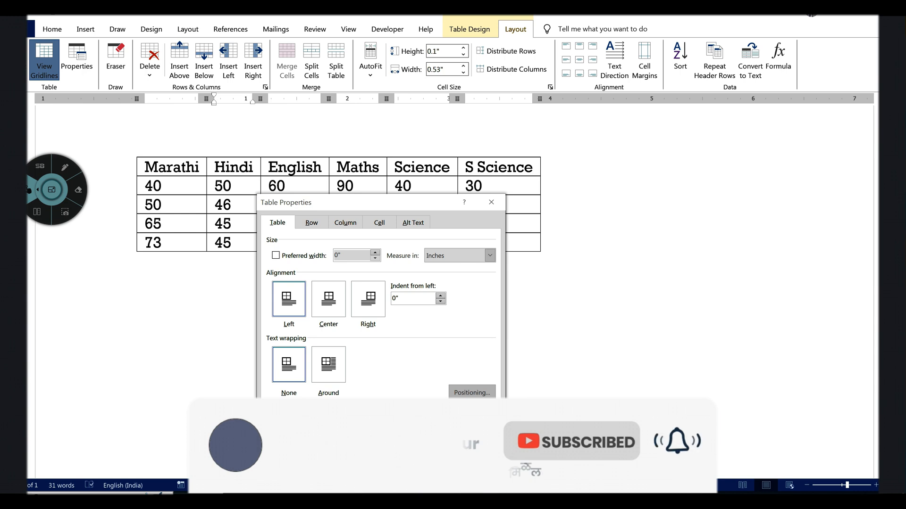
- Set the table alignment to Right, circle that option with the annotation pen, clear the mark, and apply the alignment
click(370, 302)
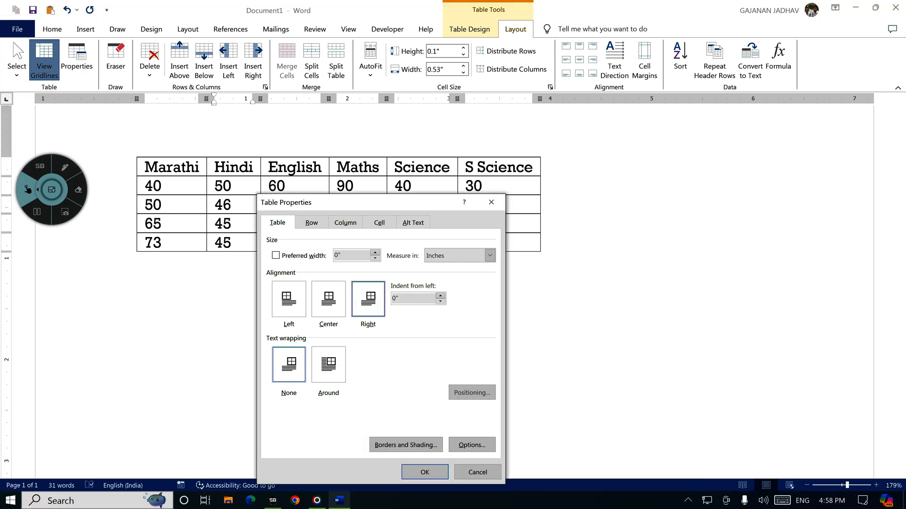
drag(51, 190, 234, 270)
click(248, 248)
mouse_move(391, 278)
mouse_down()
mouse_move(352, 284)
mouse_move(372, 263)
mouse_up()
click(210, 270)
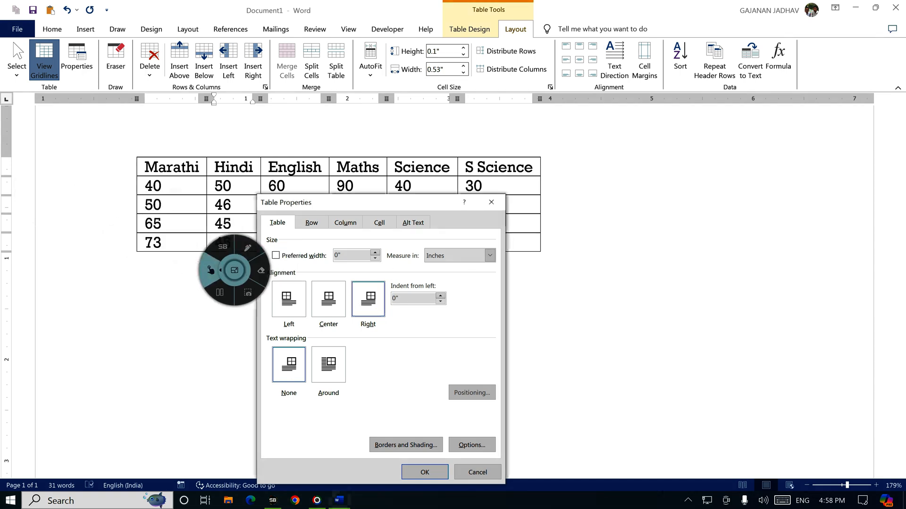
click(425, 472)
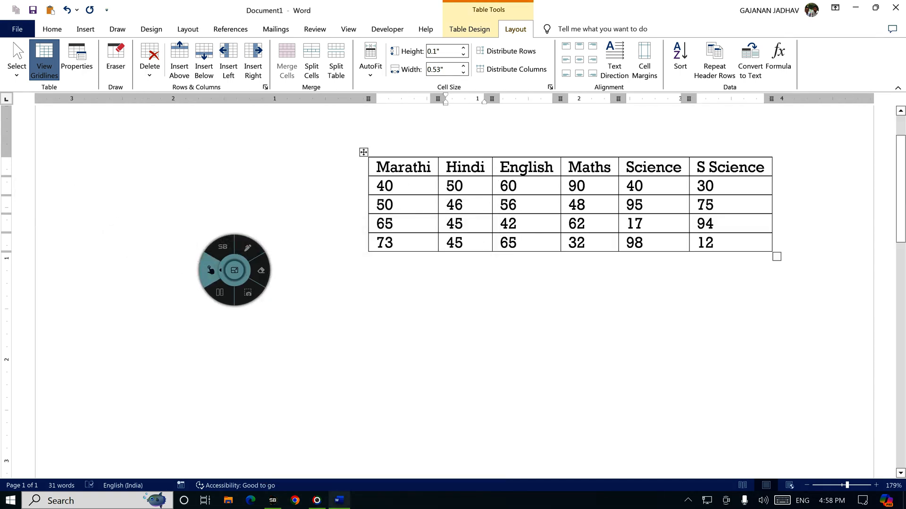
- Set the table alignment to Left in Table Properties with the page zoomed out
scroll(600, 354, down, 10)
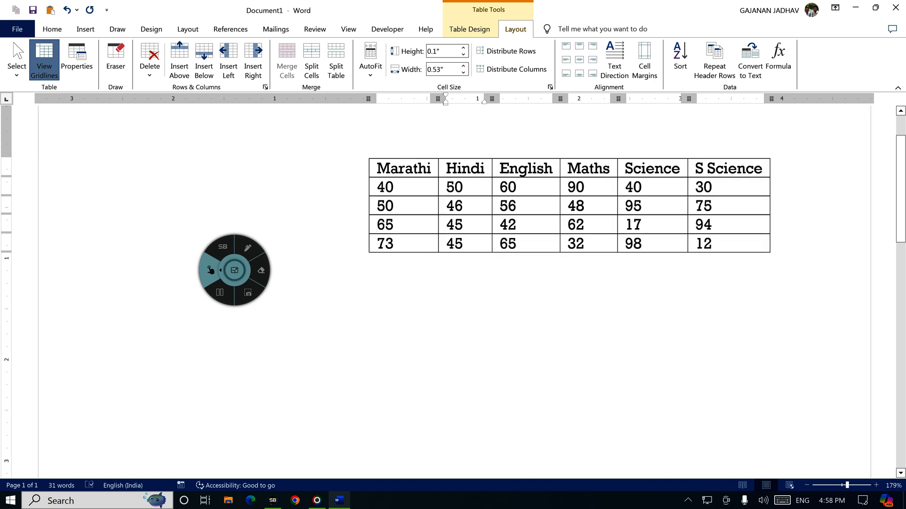
scroll(454, 283, down, 3)
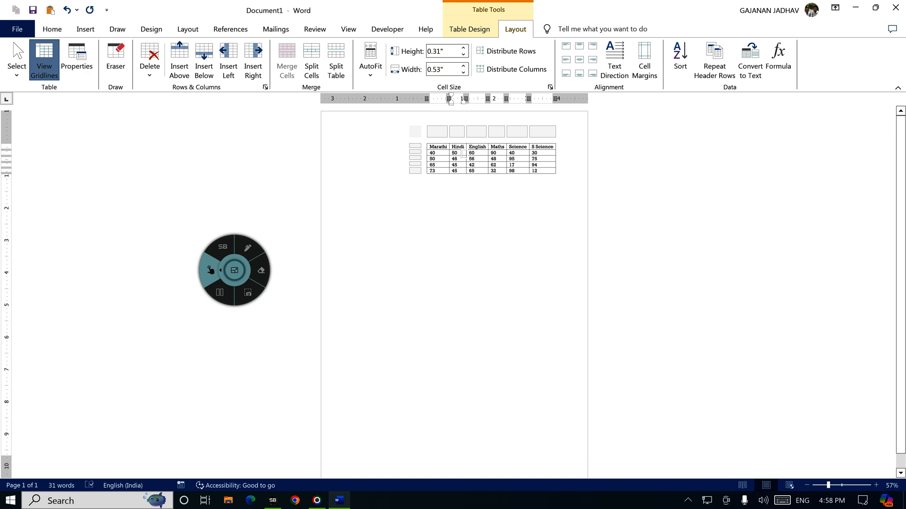
click(77, 59)
click(289, 299)
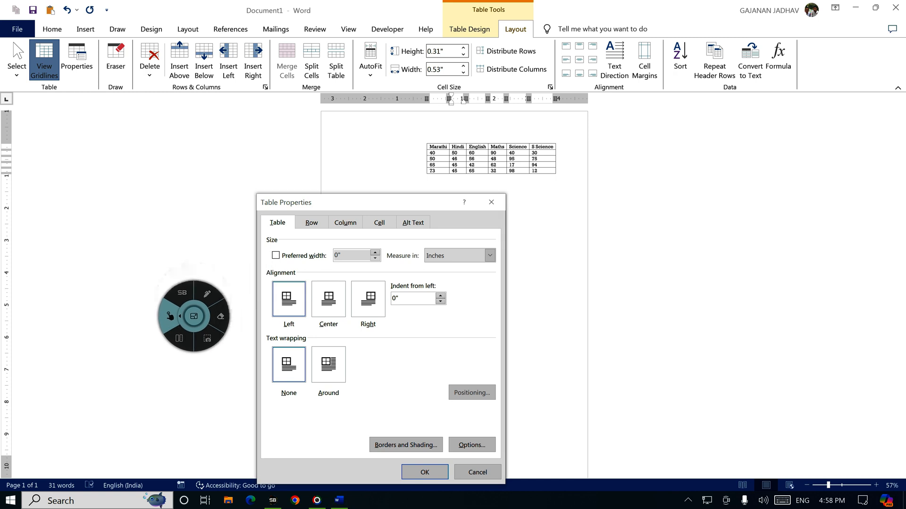
click(424, 473)
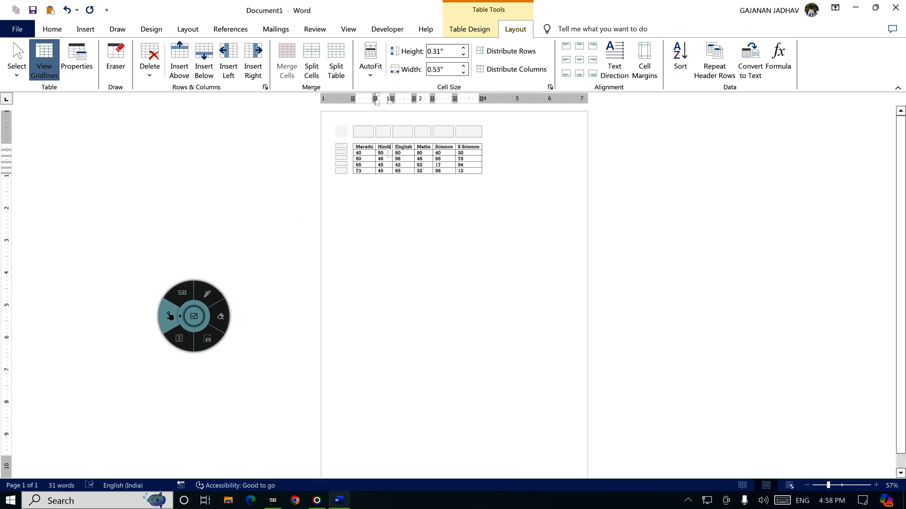
- Circle the table's last columns and the Properties command with the annotation pen, then clear the marks
click(207, 293)
mouse_move(406, 135)
mouse_down()
mouse_move(405, 158)
mouse_move(507, 169)
mouse_move(407, 140)
mouse_up()
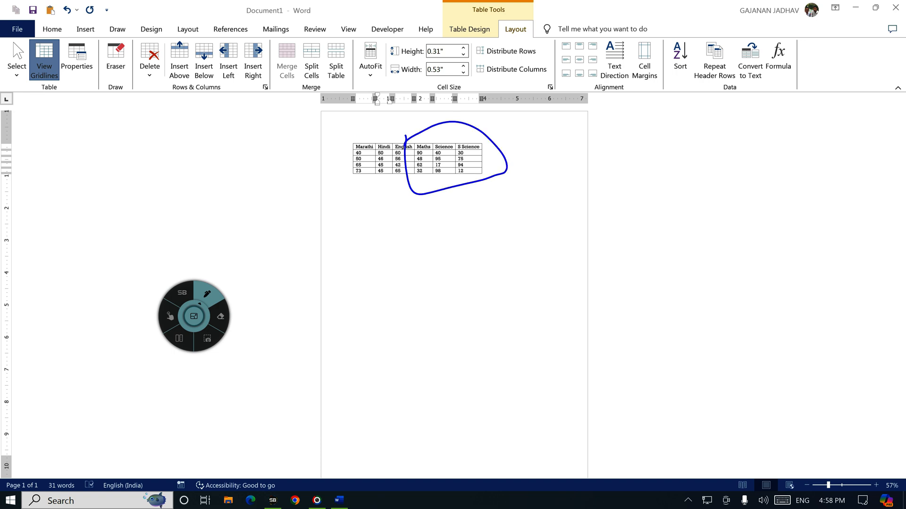
mouse_move(102, 64)
mouse_down()
mouse_move(70, 34)
mouse_move(92, 88)
mouse_move(97, 52)
mouse_up()
click(170, 316)
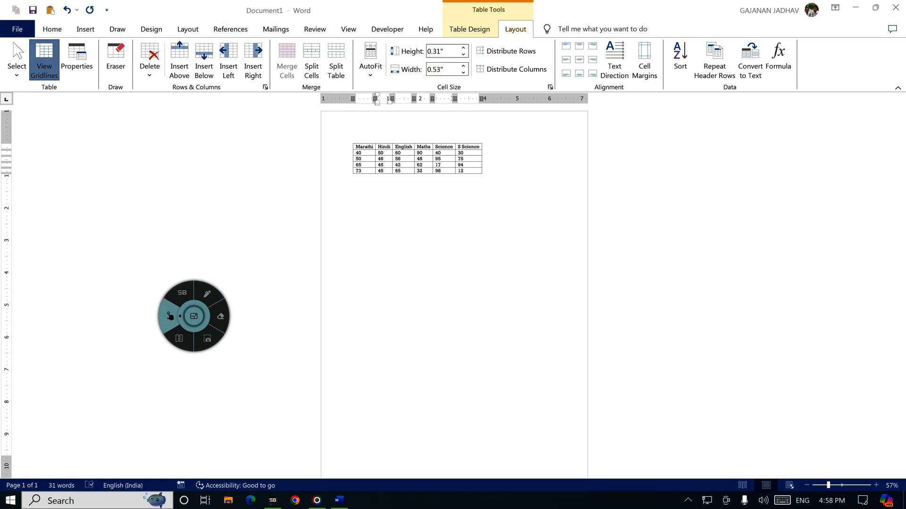
- Set the table alignment to Center in Table Properties
click(76, 57)
click(328, 299)
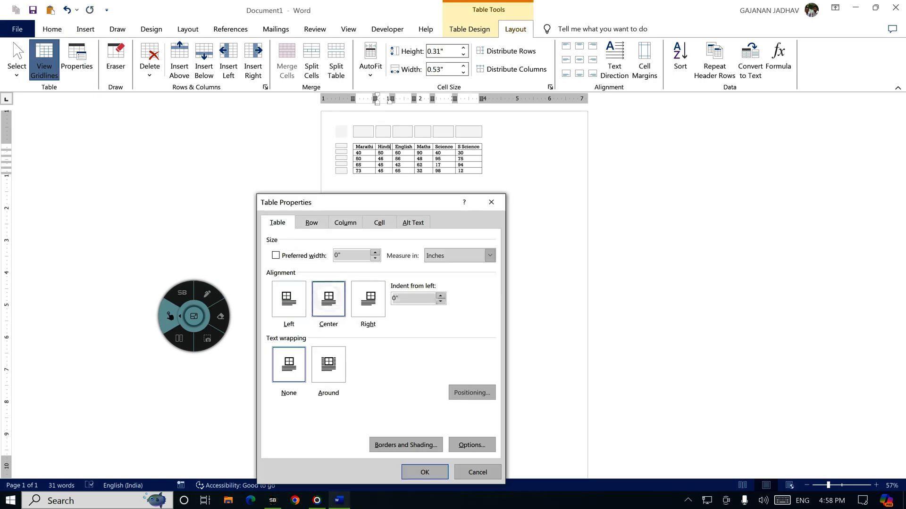
click(425, 472)
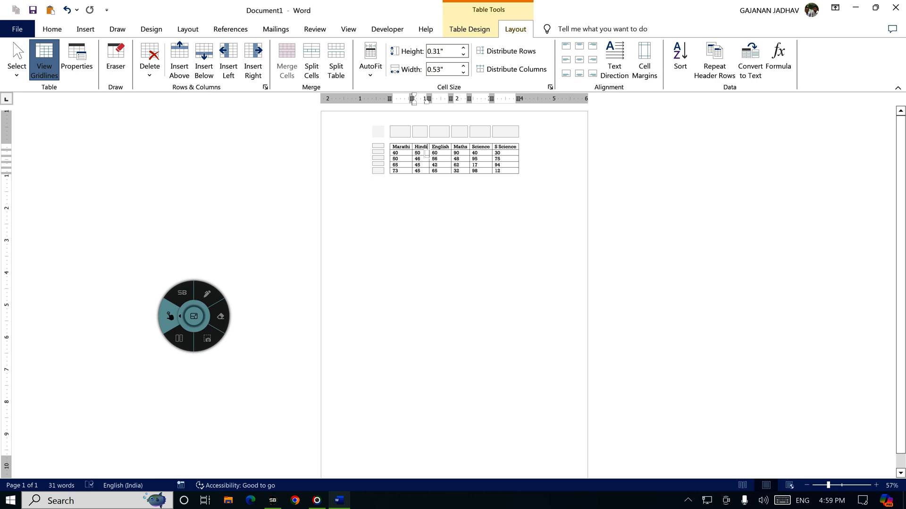
- Generate sample paragraphs directly below the marks table with the =rand() function
click(372, 198)
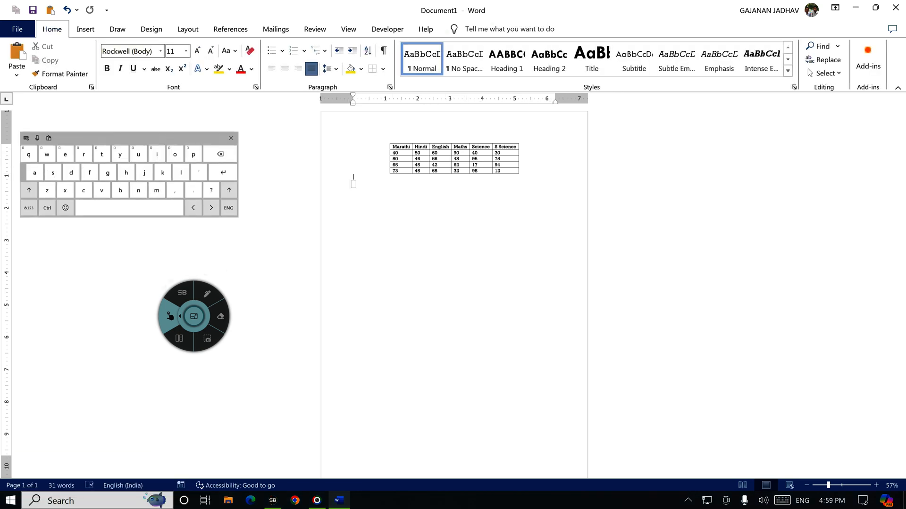
click(28, 208)
text(=rand)
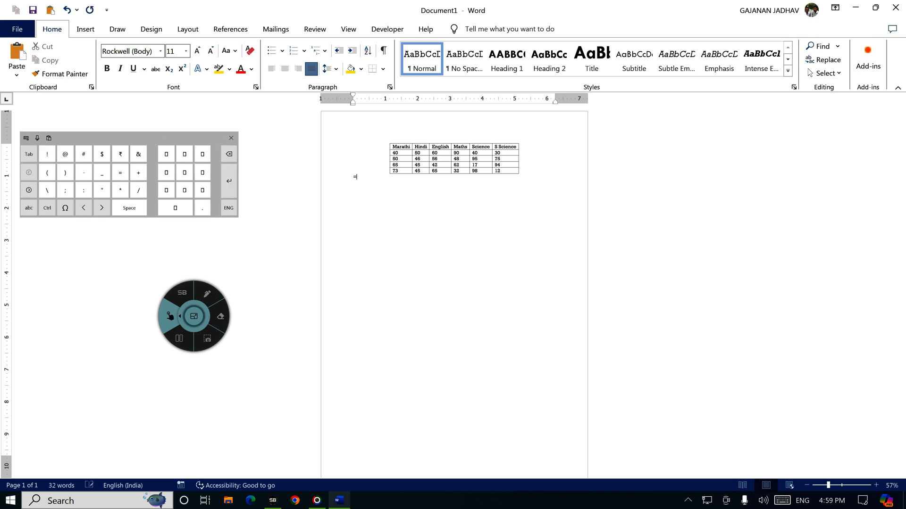
click(29, 208)
text(rand)
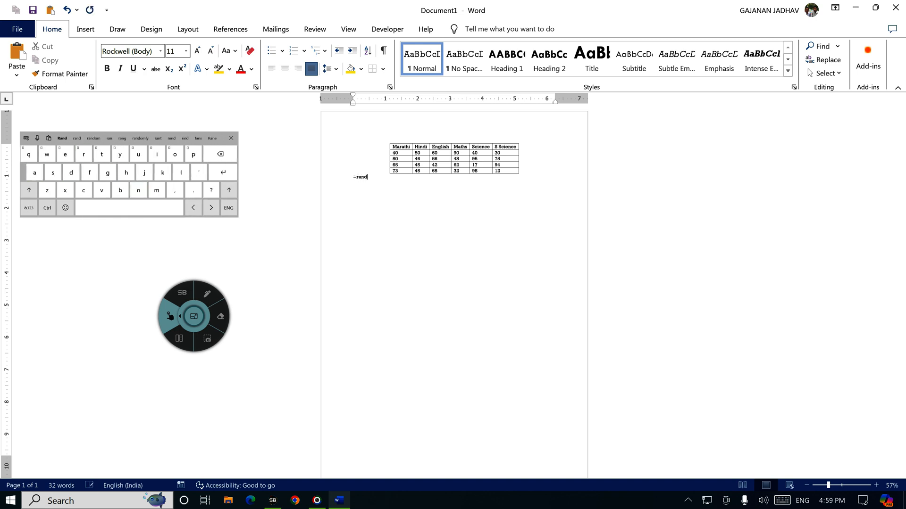
click(28, 207)
text(())
key(Return)
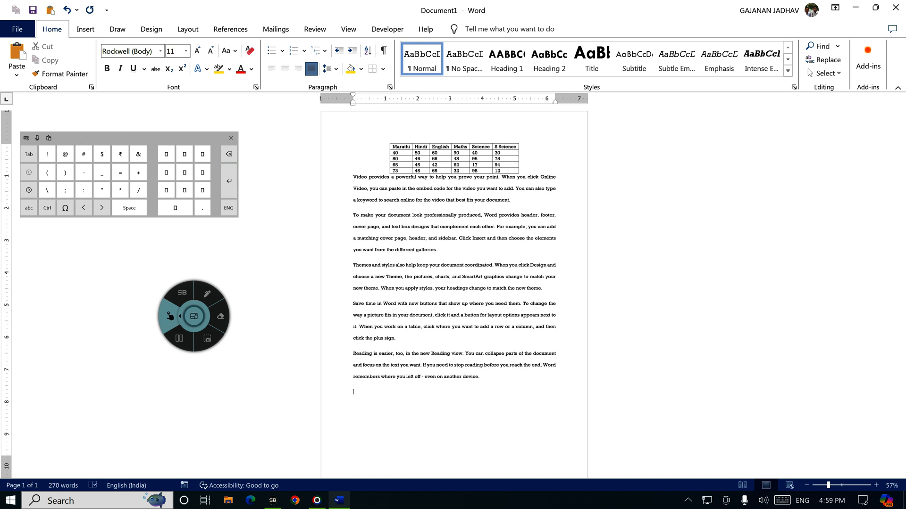
click(231, 139)
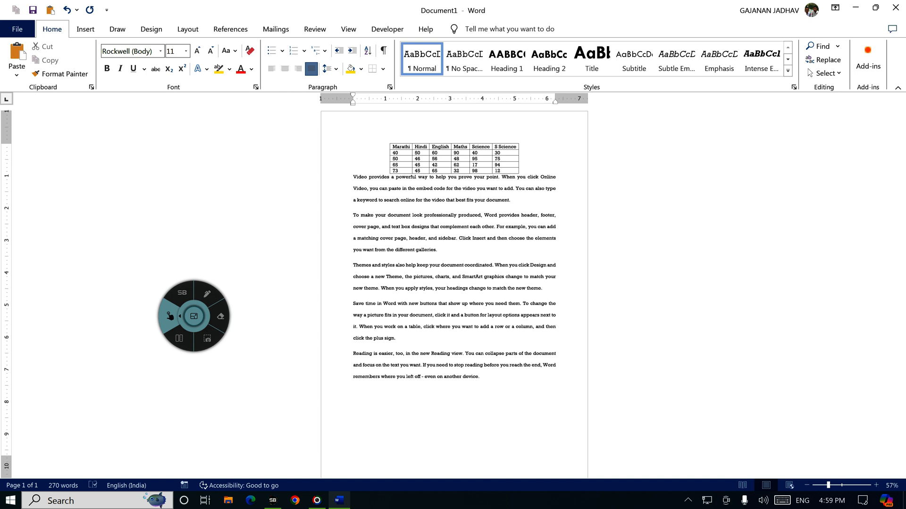
- Set the marks table's text wrapping to Around in Table Properties
click(433, 161)
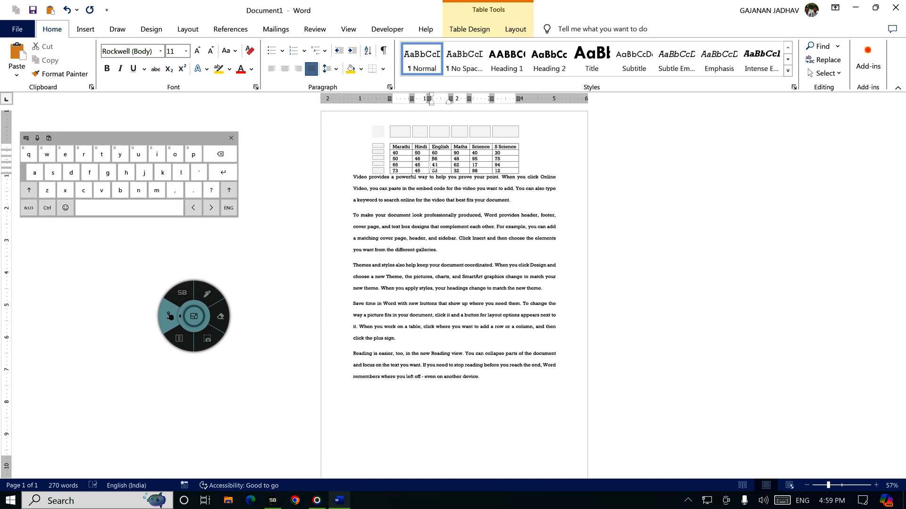
click(515, 30)
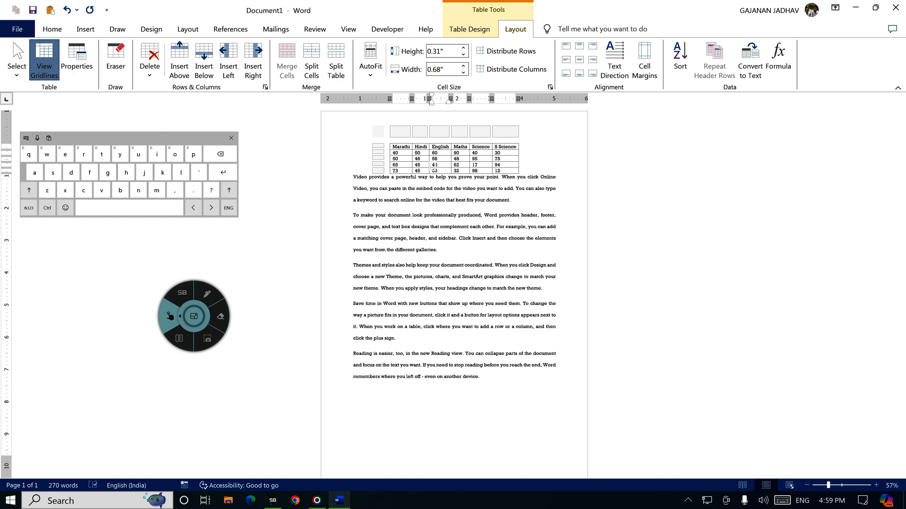
click(77, 59)
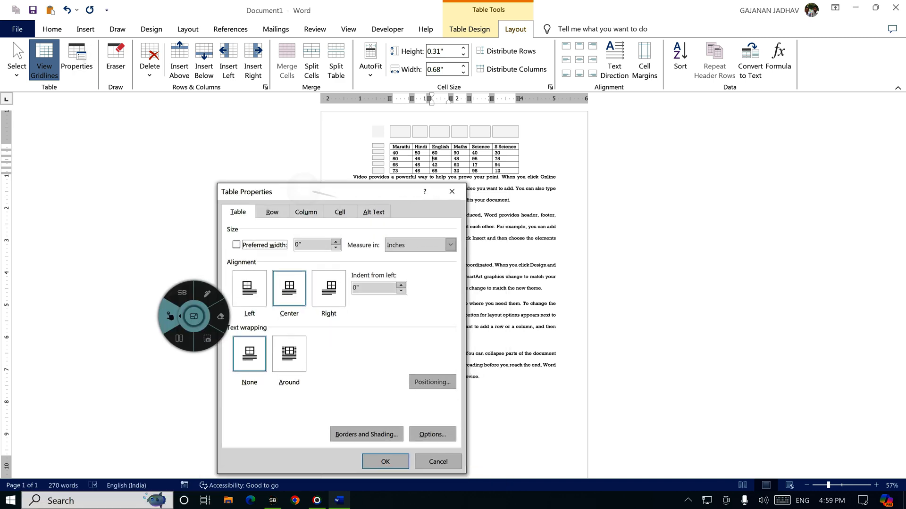
drag(254, 192, 59, 135)
click(93, 298)
click(189, 405)
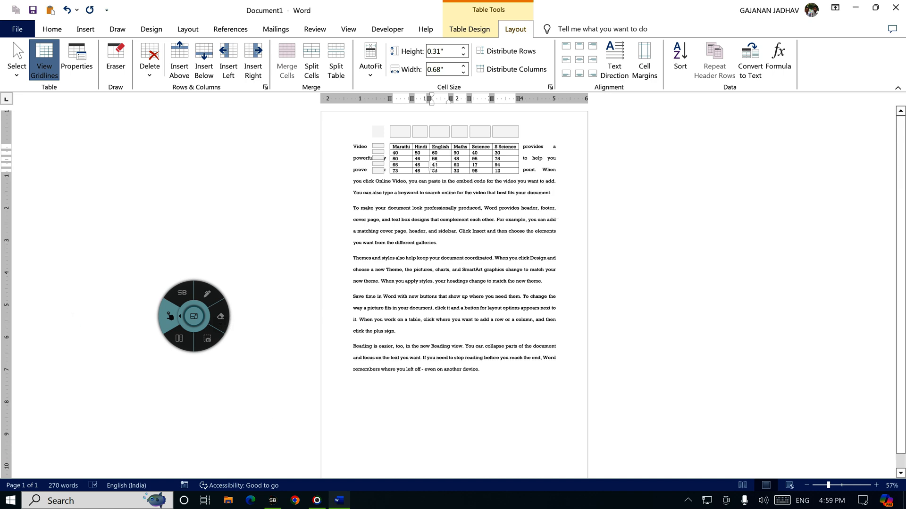
- Mark the text wrapped around the table with the annotation pen, and clear the mark
click(207, 293)
mouse_move(363, 150)
mouse_down()
mouse_move(409, 212)
mouse_move(547, 146)
mouse_up()
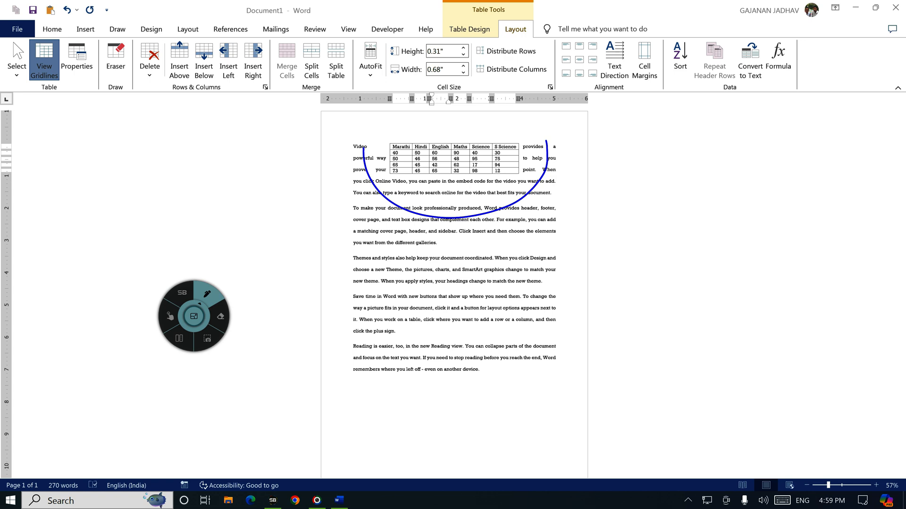
click(170, 316)
- Circle the Properties and Eraser commands with the annotation pen, and clear the marks
click(206, 294)
mouse_move(64, 43)
mouse_down()
mouse_move(97, 79)
mouse_move(67, 40)
mouse_up()
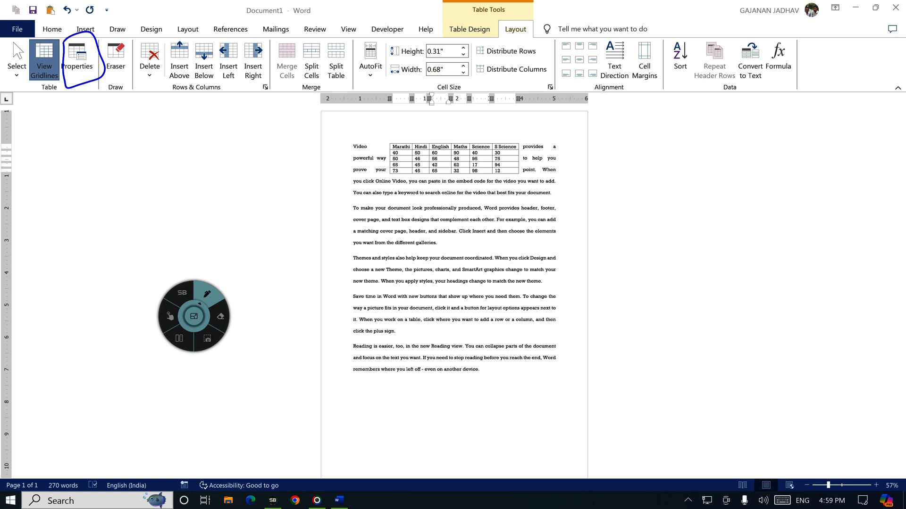
mouse_move(132, 71)
mouse_down()
mouse_move(102, 68)
mouse_move(134, 60)
mouse_up()
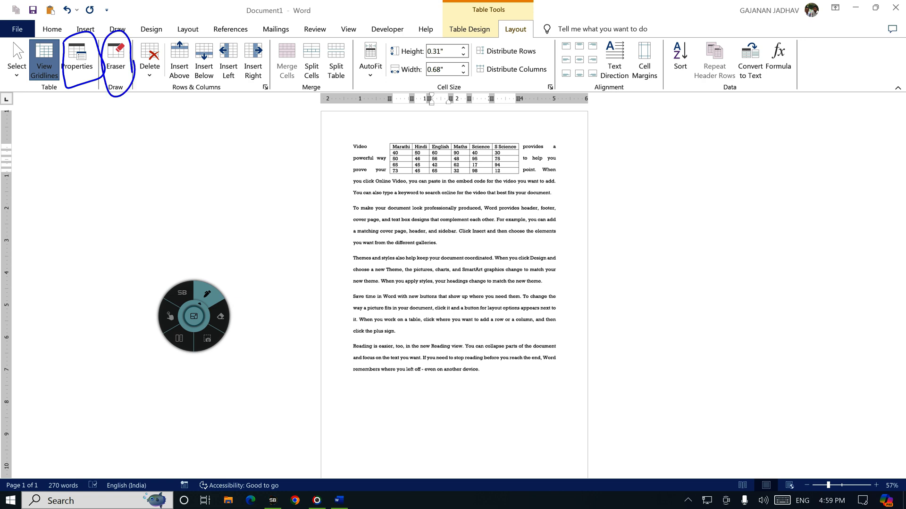
click(169, 316)
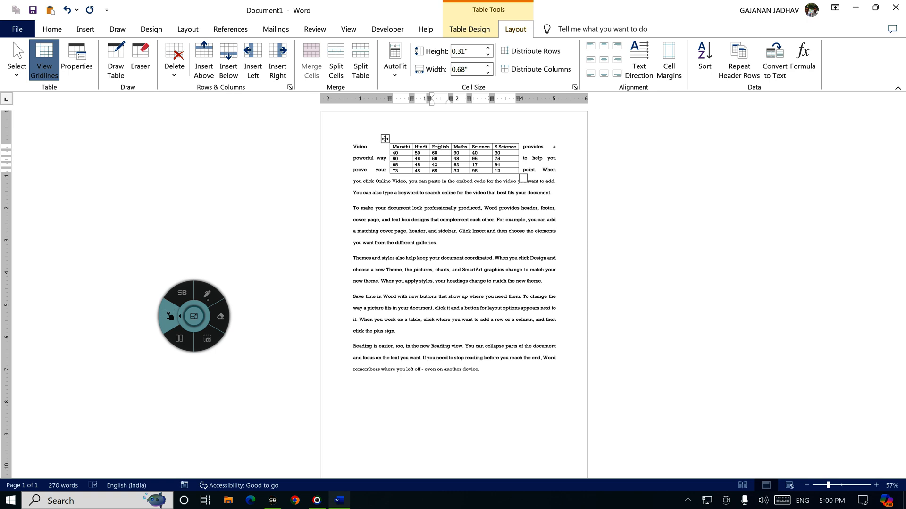
- Undo the table's text wrapping and the sample text entered below it
click(117, 64)
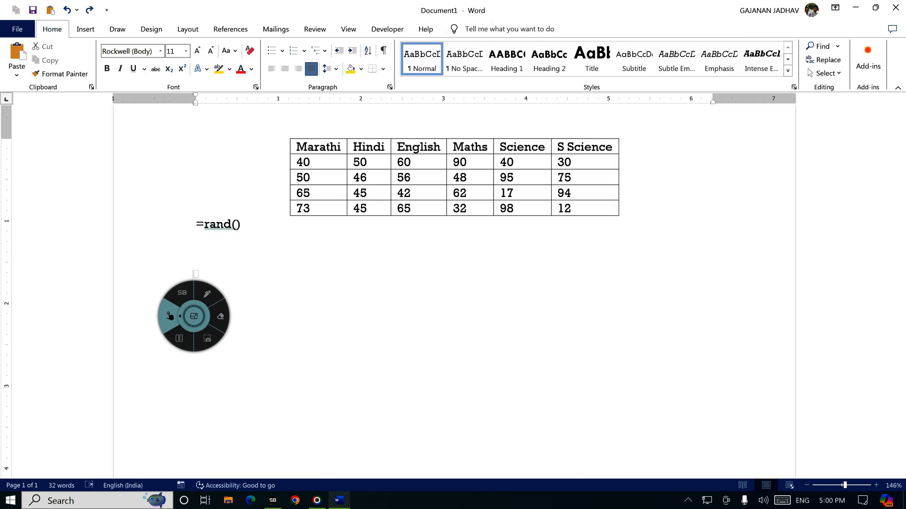
key(ctrl+z)
- Mark a vertical split through the S Science mark cells with the annotation pen, and clear the marks
click(207, 293)
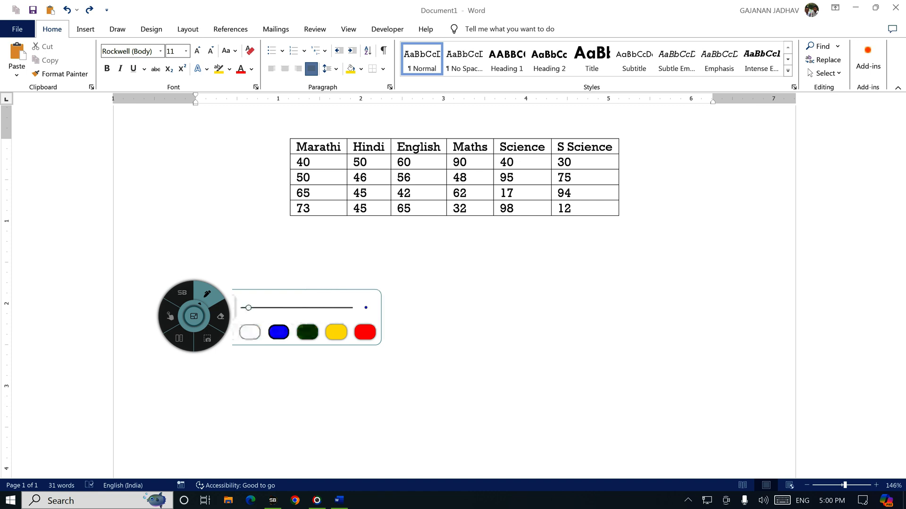
drag(581, 156, 580, 207)
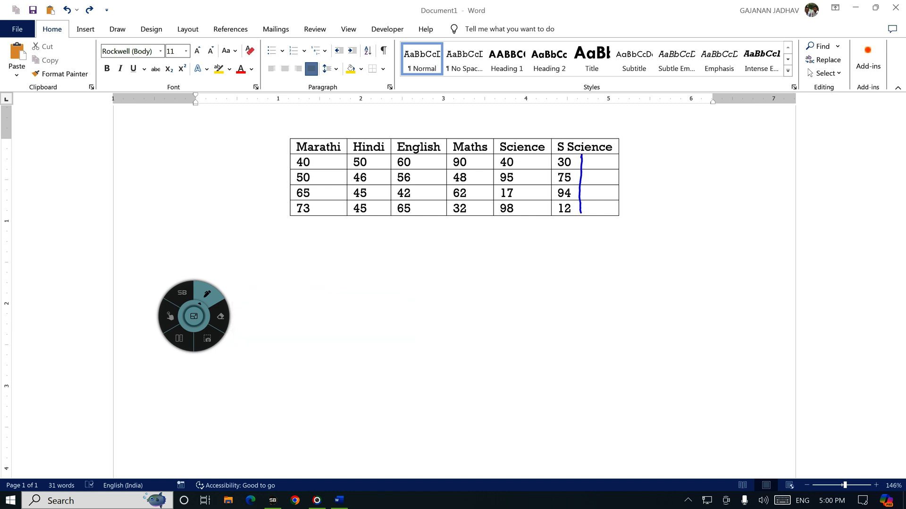
drag(555, 160, 605, 165)
drag(609, 159, 608, 159)
click(170, 316)
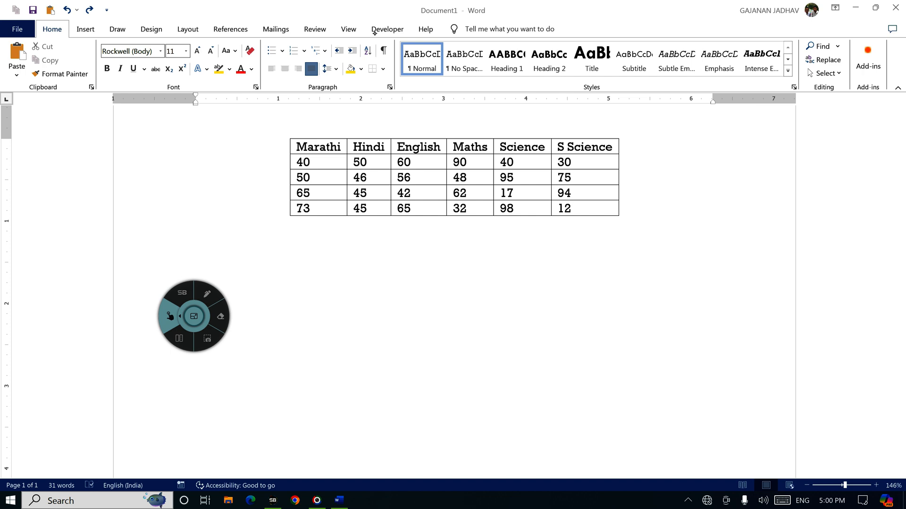
- Draw a vertical border through the S Science cells below the header with Draw Table, and undo it
click(453, 162)
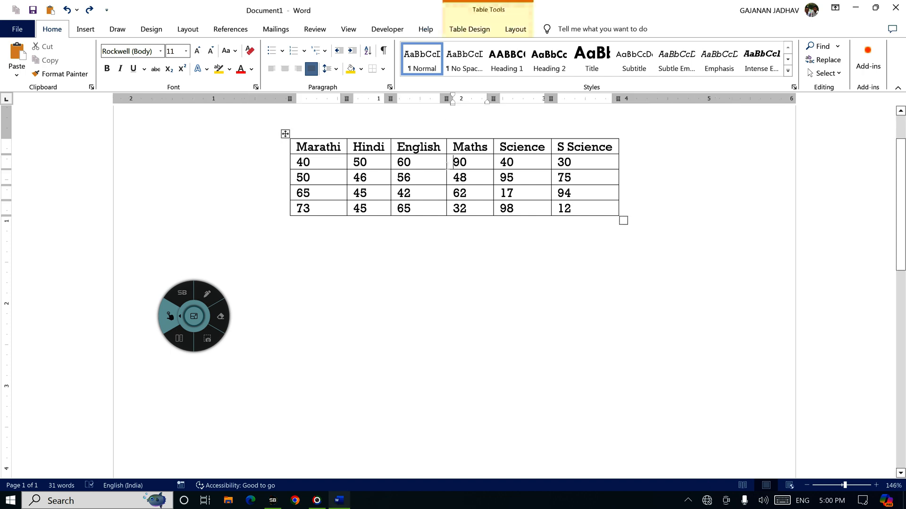
click(515, 30)
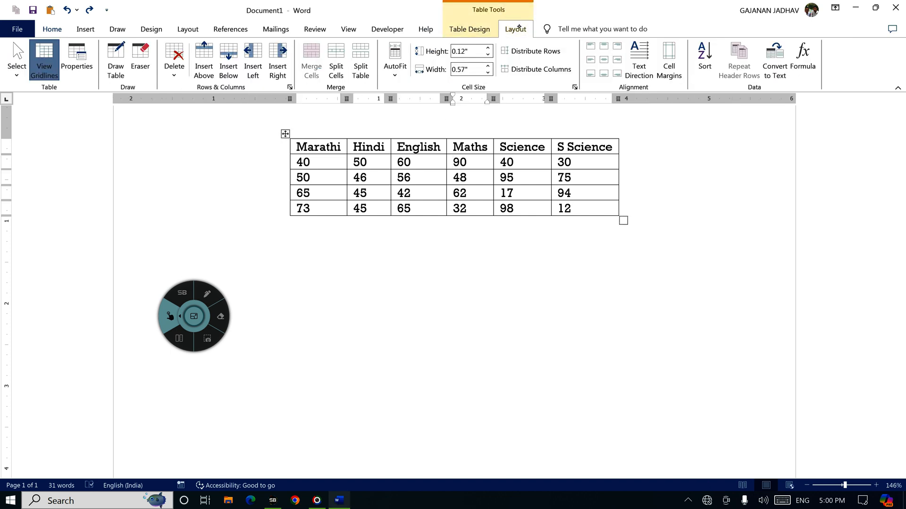
click(115, 61)
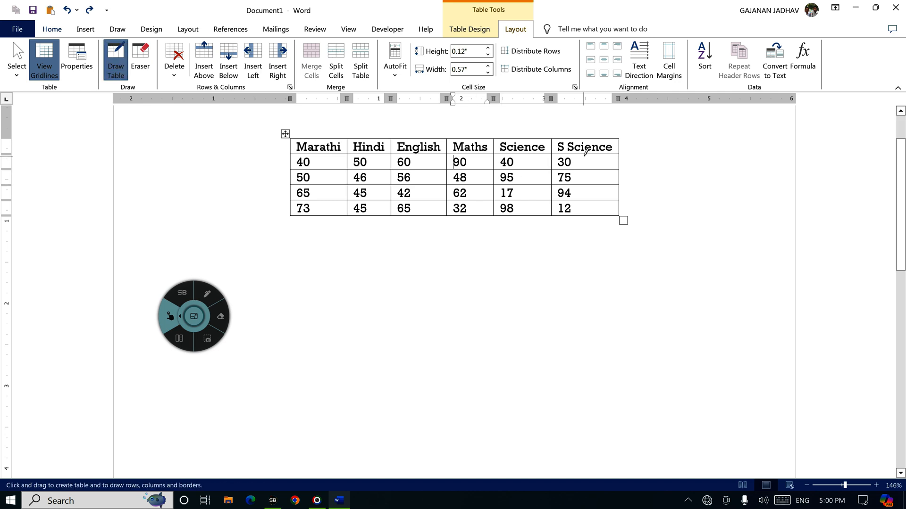
drag(587, 150, 588, 207)
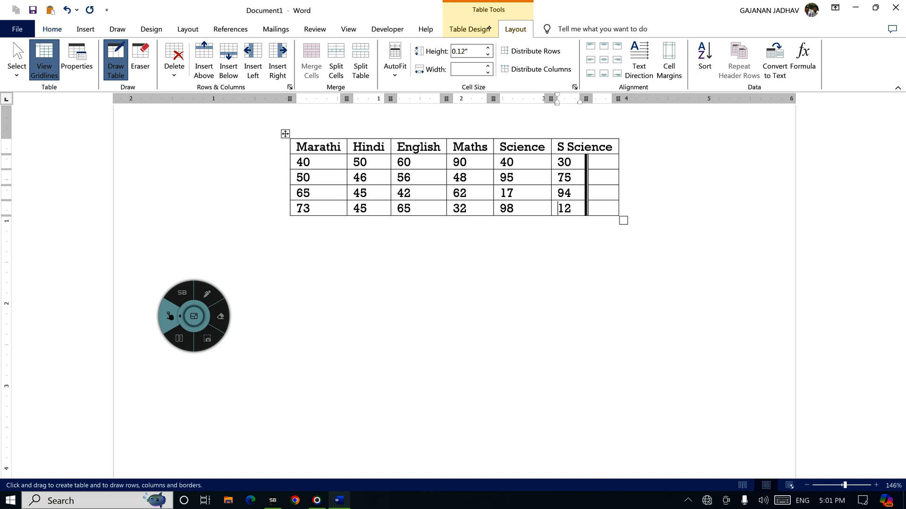
key(ctrl+z)
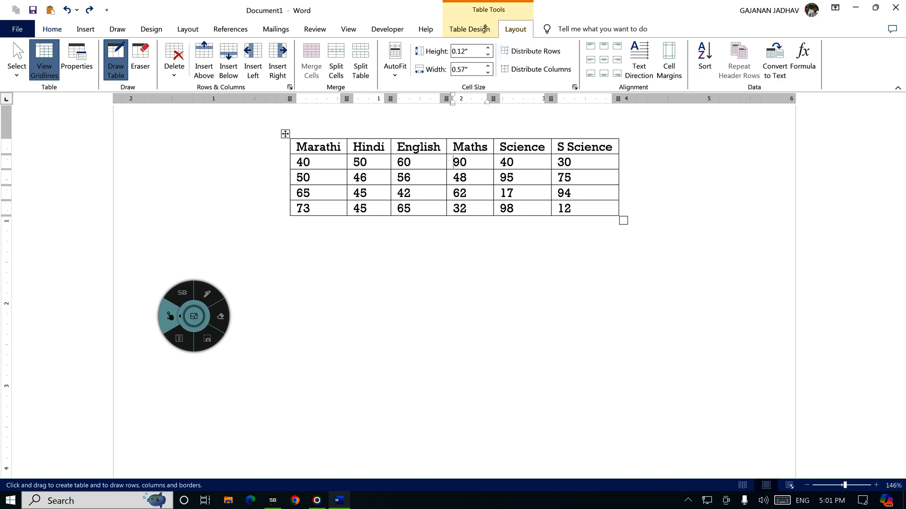
- Set the border style to the thin ½ pt theme line and draw a vertical border through all S Science cells below the header
click(485, 28)
click(501, 63)
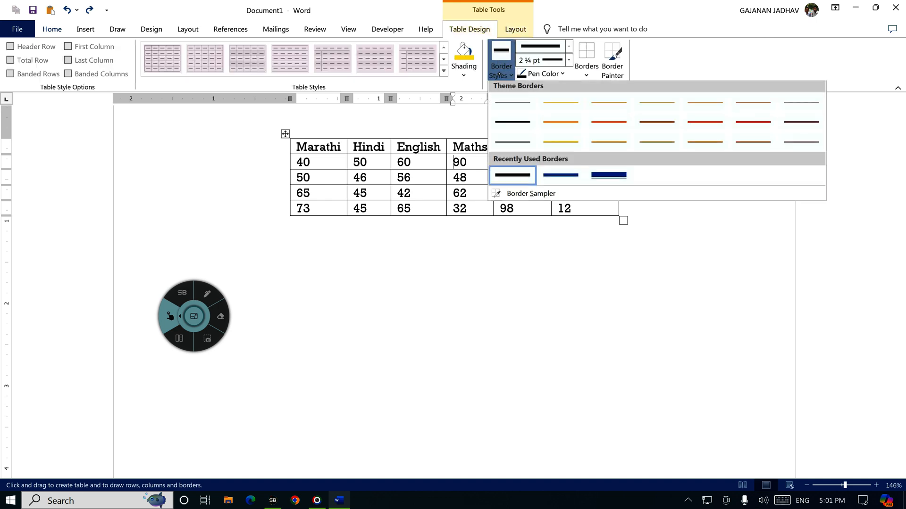
click(522, 104)
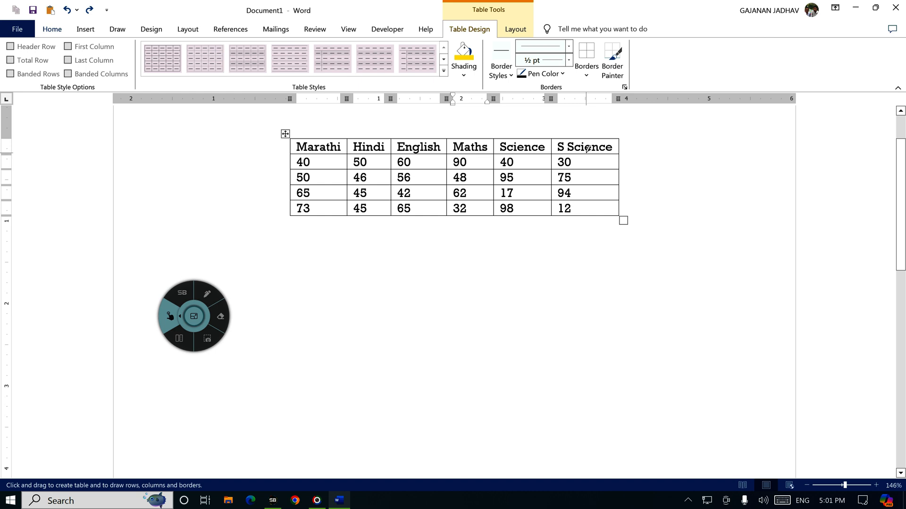
drag(586, 154, 588, 177)
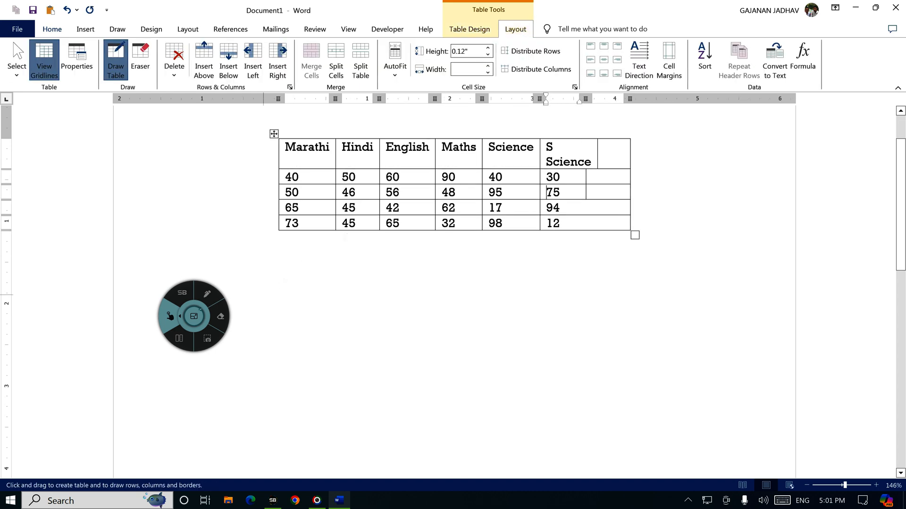
key(ctrl+z)
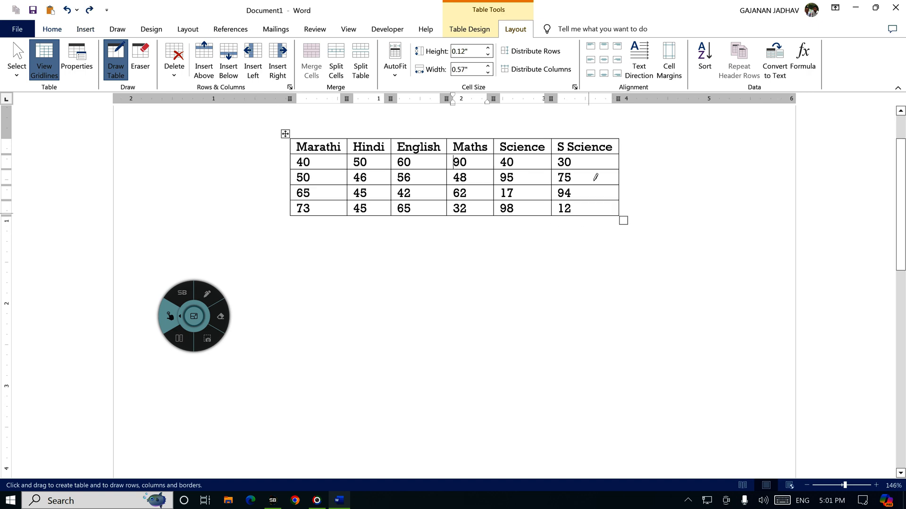
mouse_move(590, 154)
mouse_down()
mouse_move(589, 213)
mouse_move(590, 201)
mouse_up()
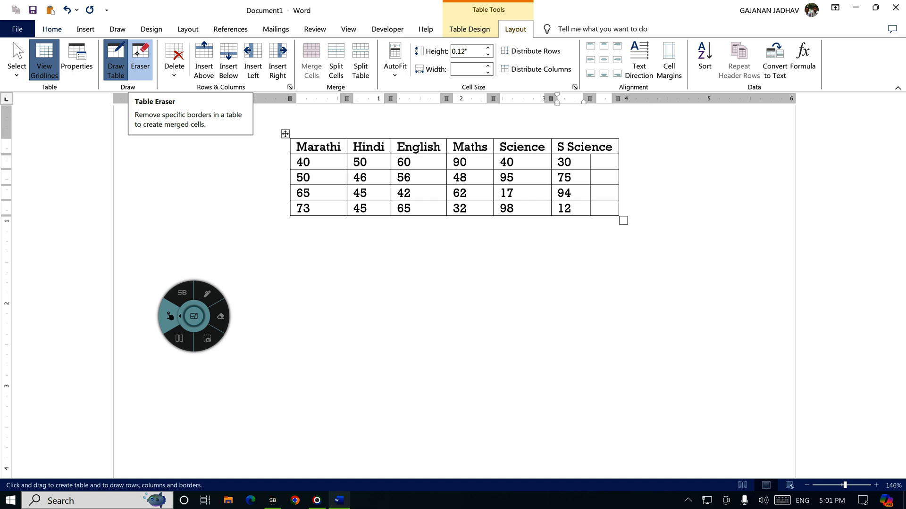
- Erase the drawn vertical border inside the S Science column with the table Eraser, and turn the eraser off
click(138, 61)
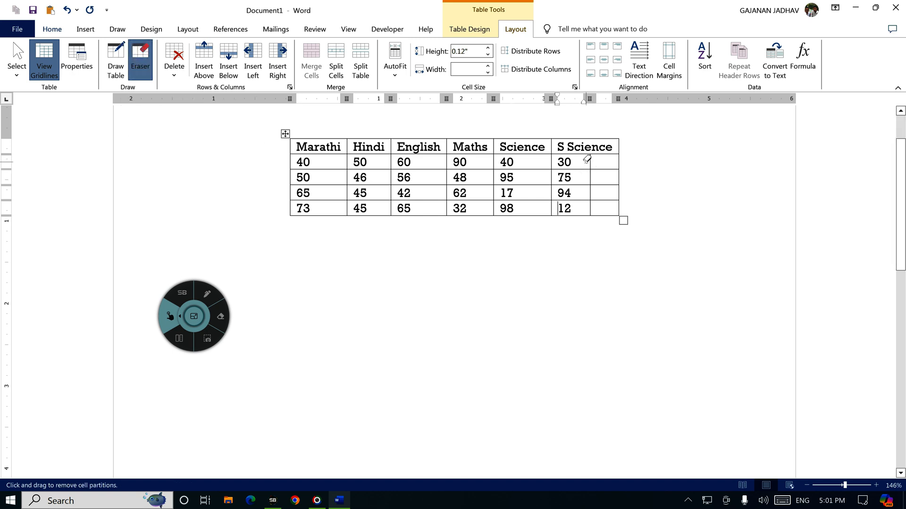
drag(592, 159, 592, 210)
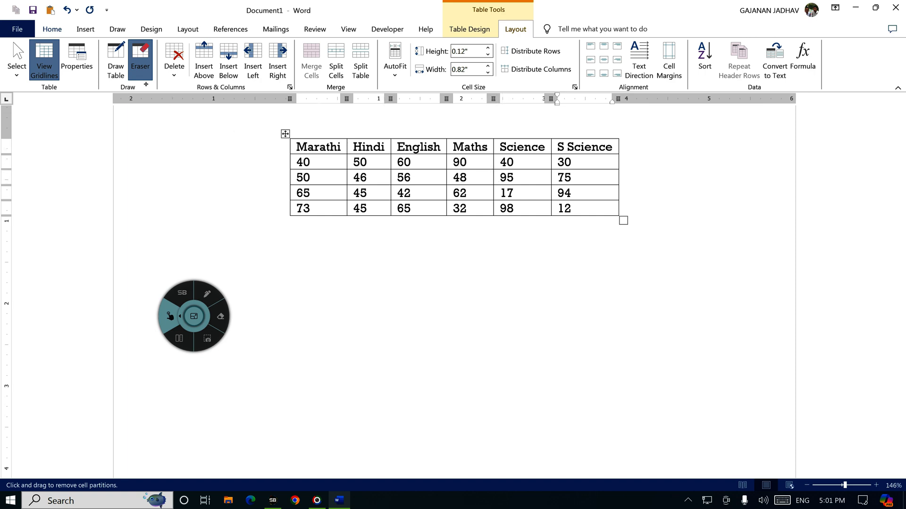
click(178, 70)
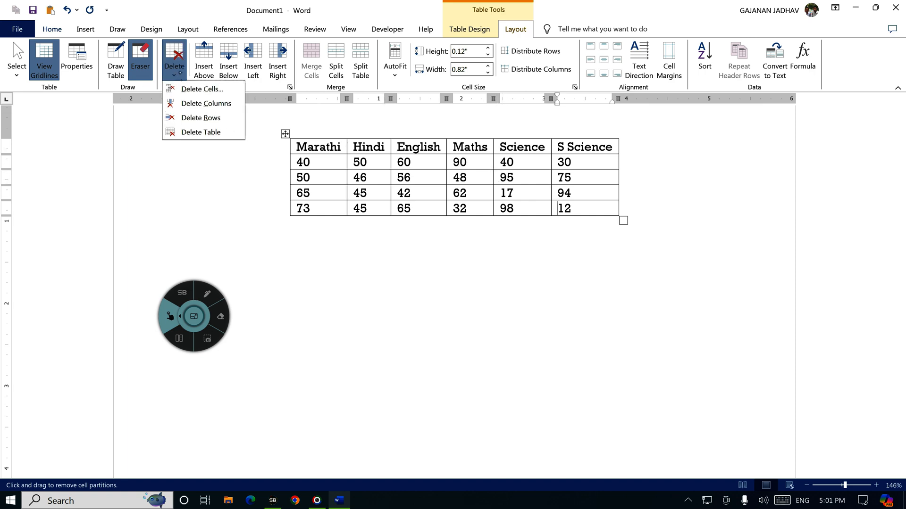
click(180, 72)
click(172, 74)
click(134, 62)
- Delete the Marathi header cell with the option to shift the remaining cells left
click(177, 76)
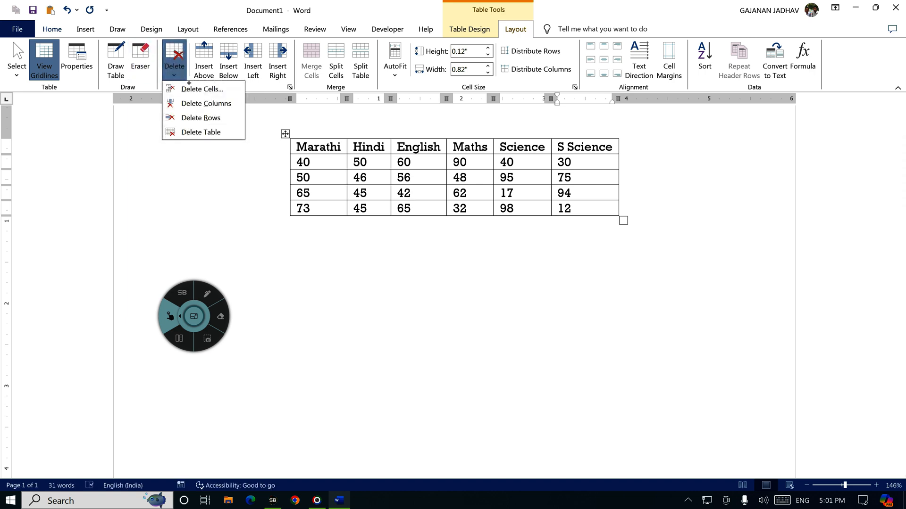
click(309, 146)
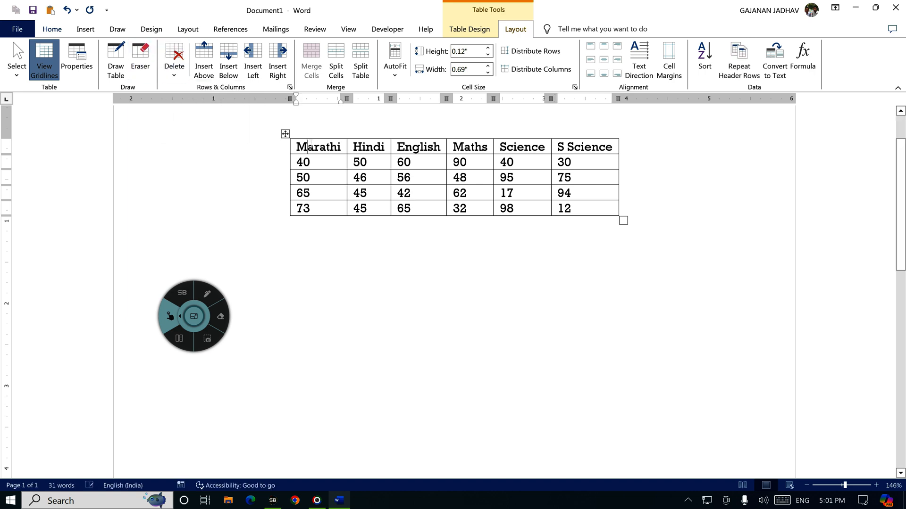
drag(339, 146, 296, 147)
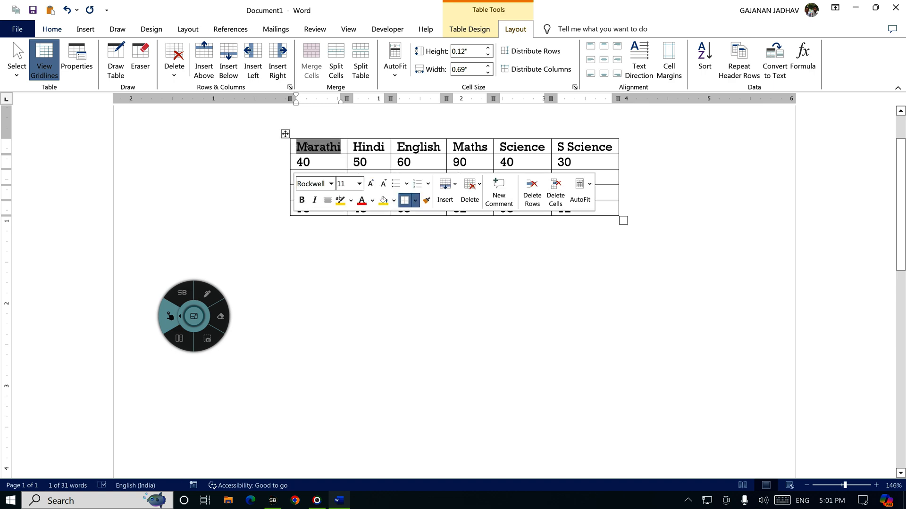
click(306, 146)
click(174, 59)
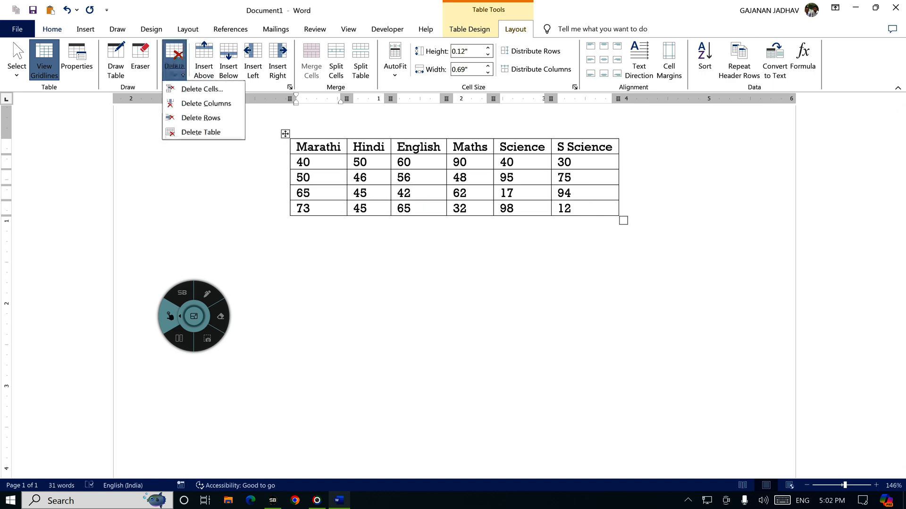
click(201, 88)
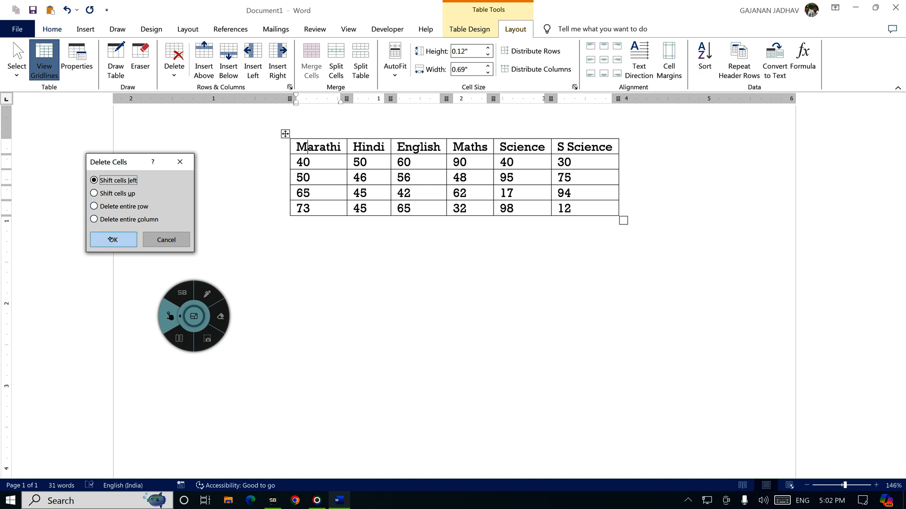
click(112, 239)
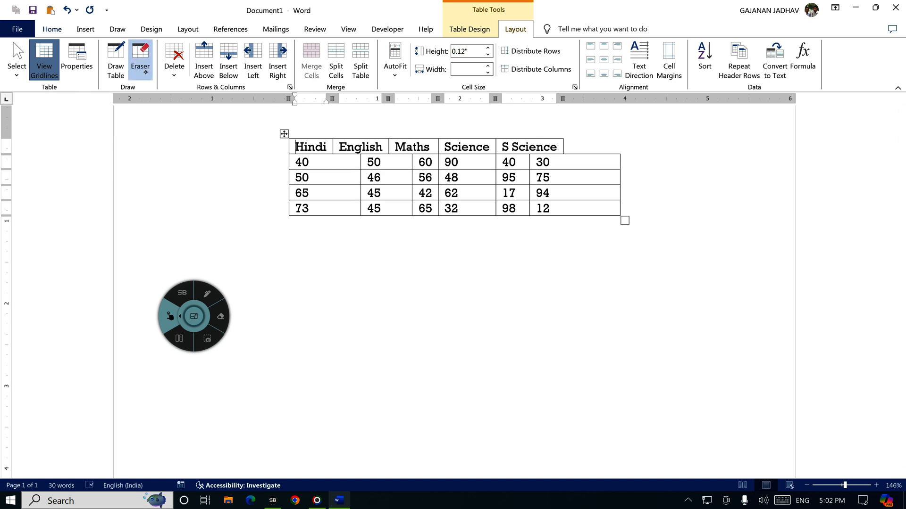
- Delete the first column with the cursor in the Hindi header cell, and undo the deletion
drag(315, 147, 573, 150)
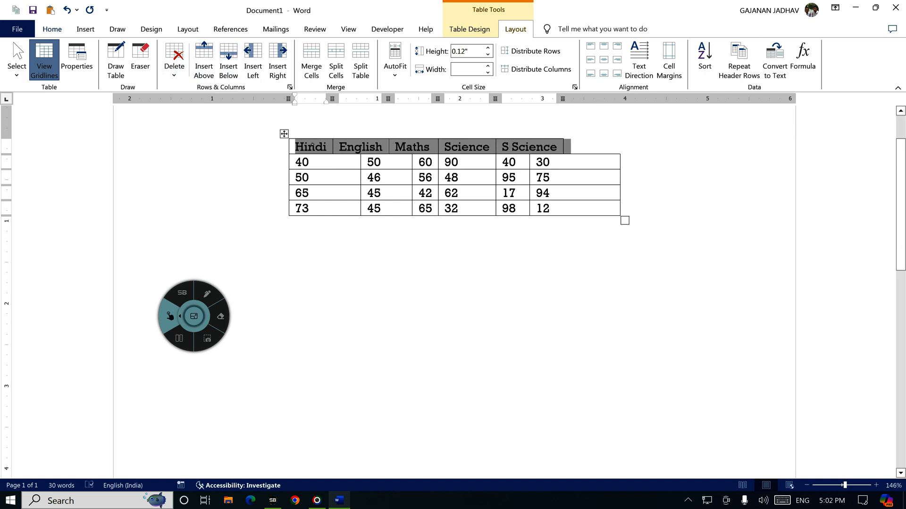
click(315, 144)
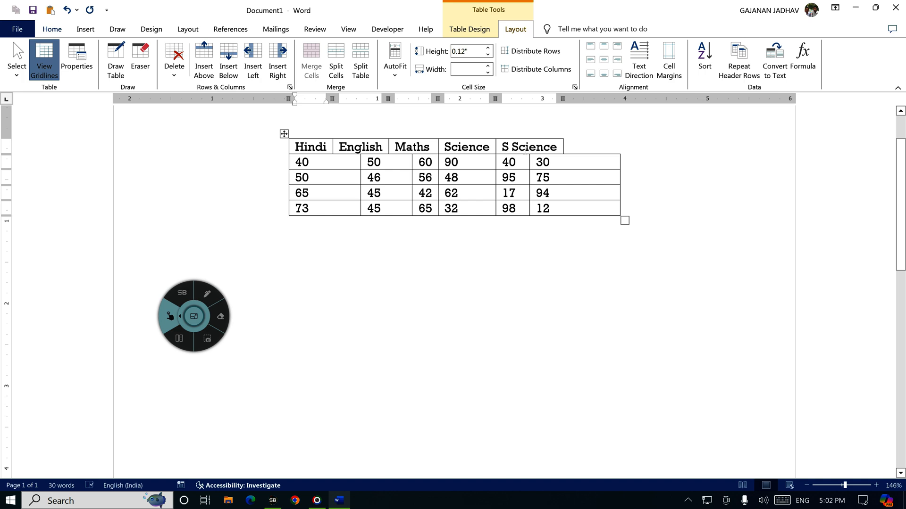
click(171, 69)
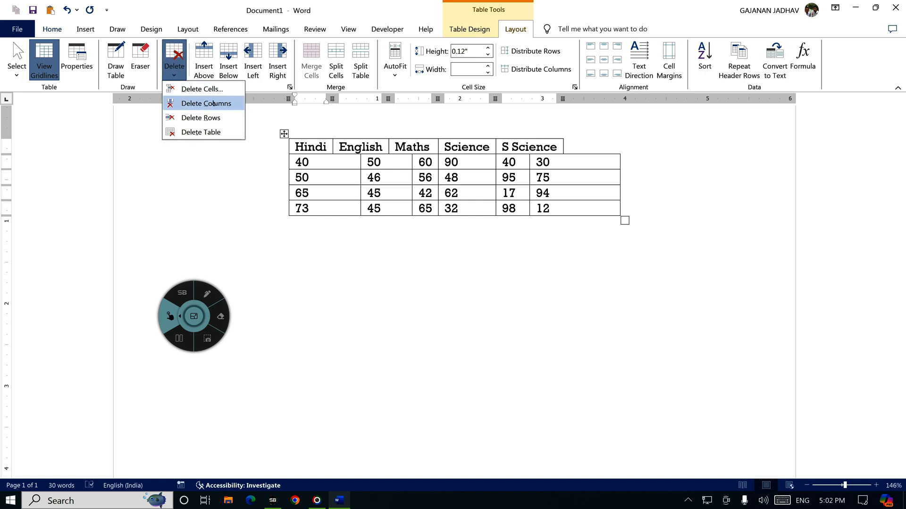
click(212, 103)
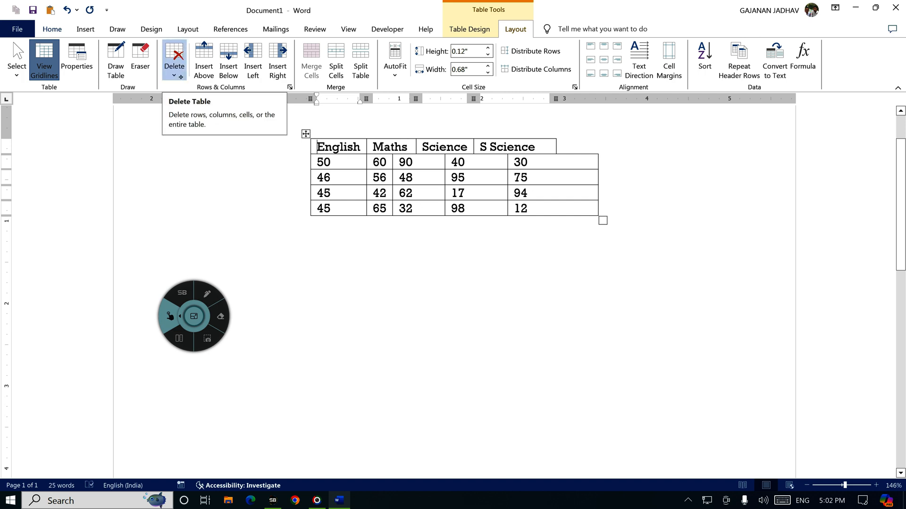
key(ctrl+z)
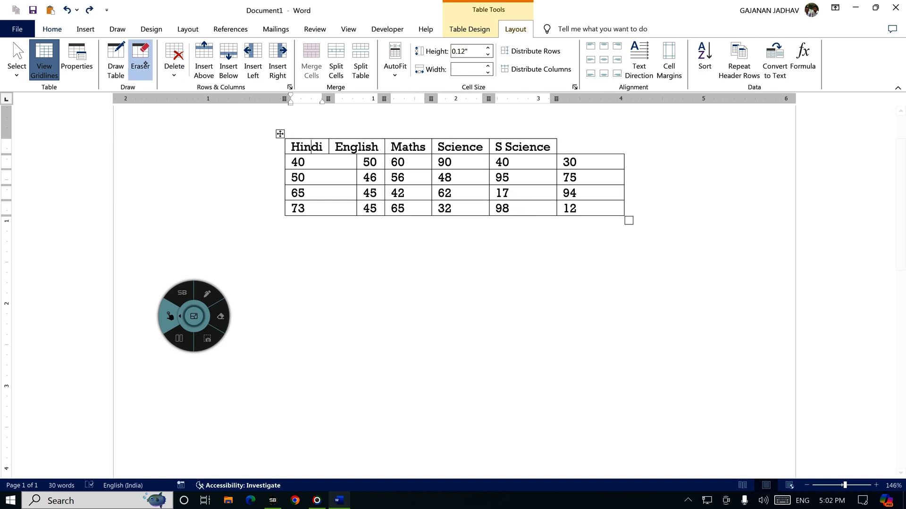
- Delete the header row, and undo both that and the Marathi header cell deletion
click(174, 74)
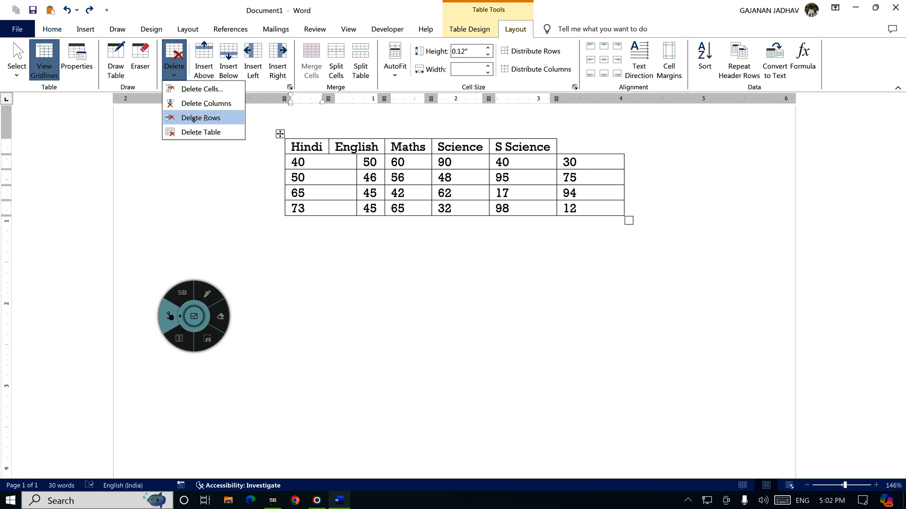
click(212, 118)
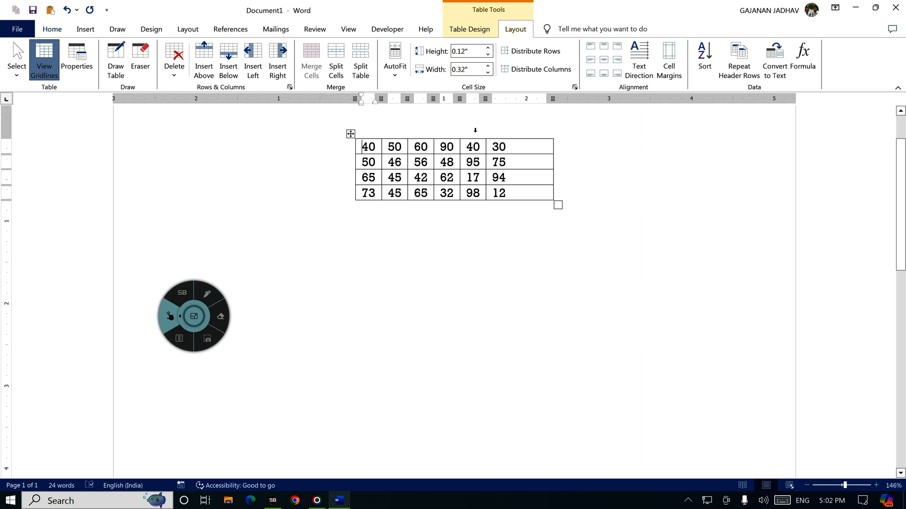
key(ctrl+z)
key(ctrl+z)
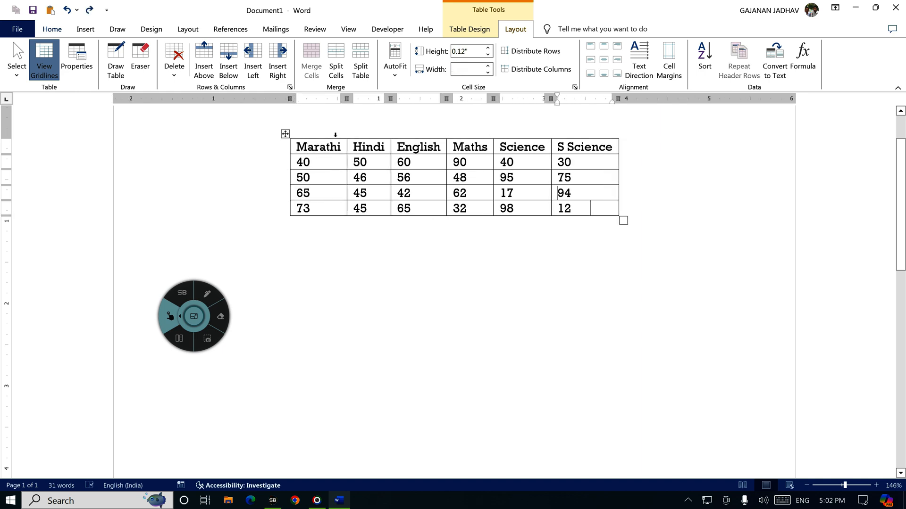
- Delete the entire Marathi column from the marks table
drag(322, 156, 322, 210)
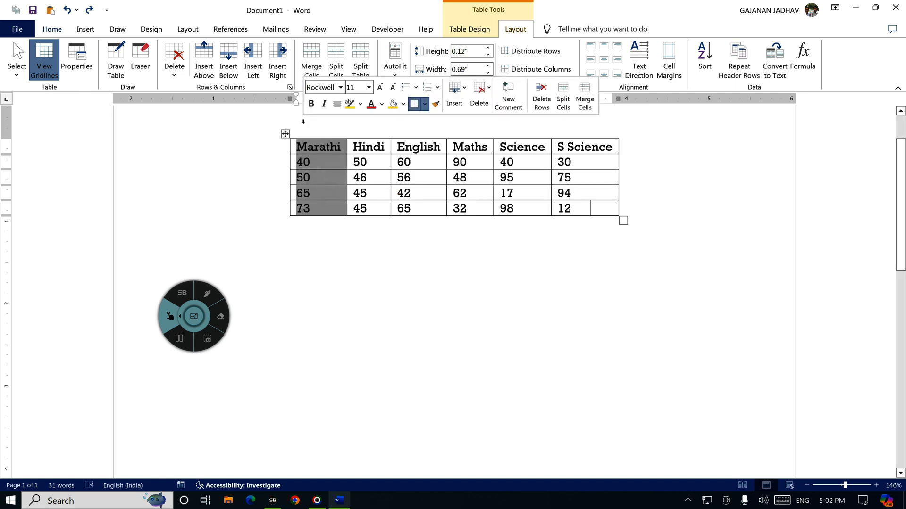
click(304, 147)
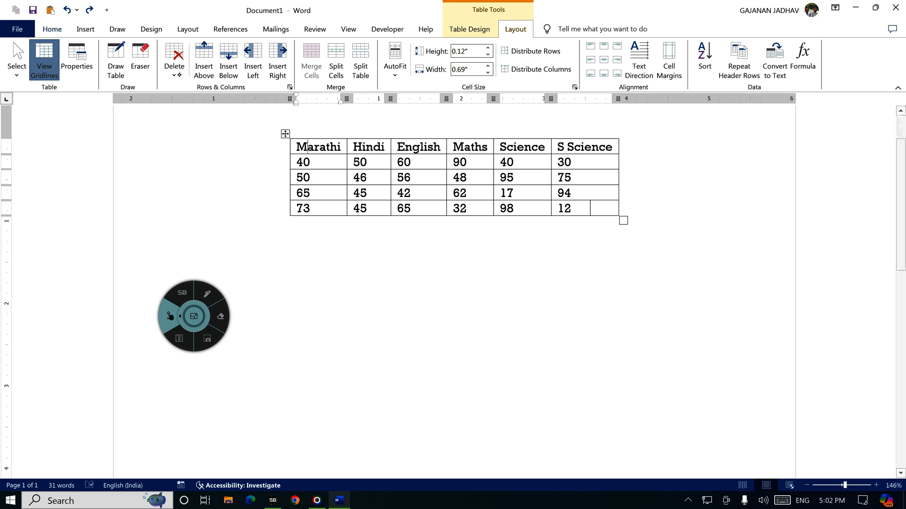
click(173, 61)
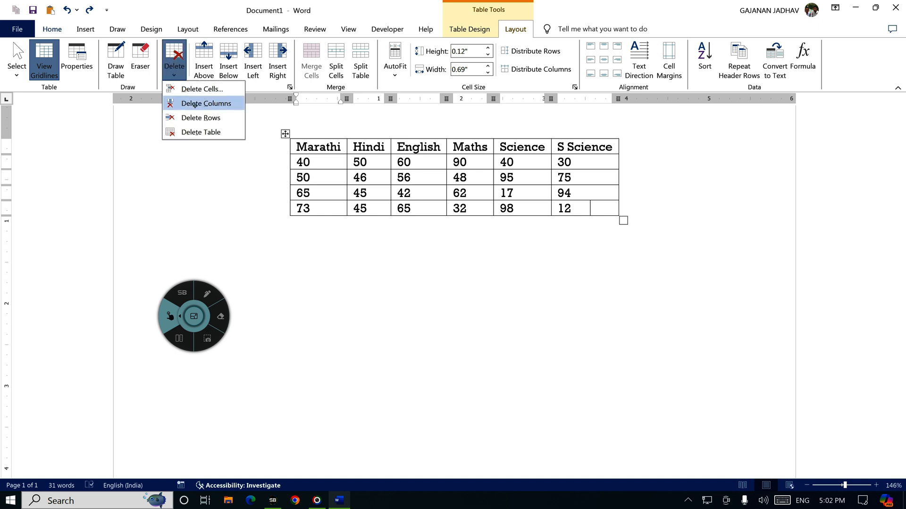
click(194, 104)
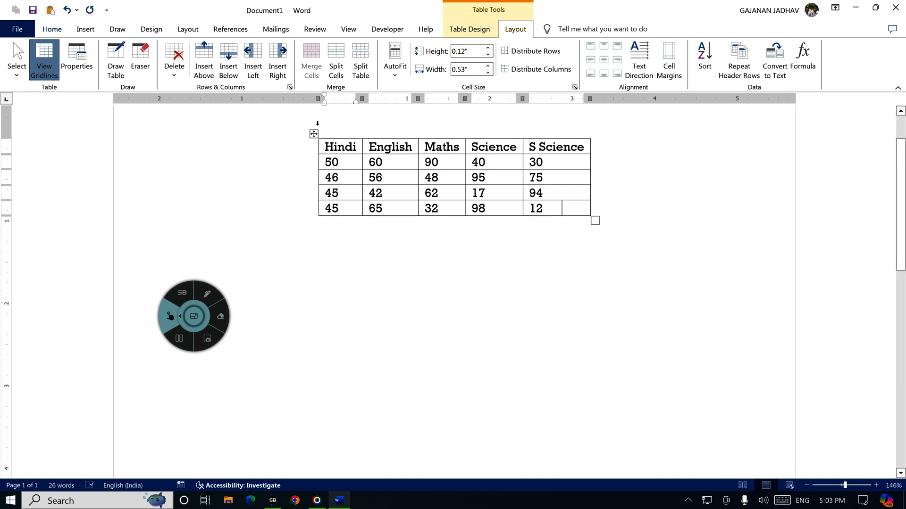
- Delete the entire table, and undo both the table deletion and the Marathi column deletion
click(174, 70)
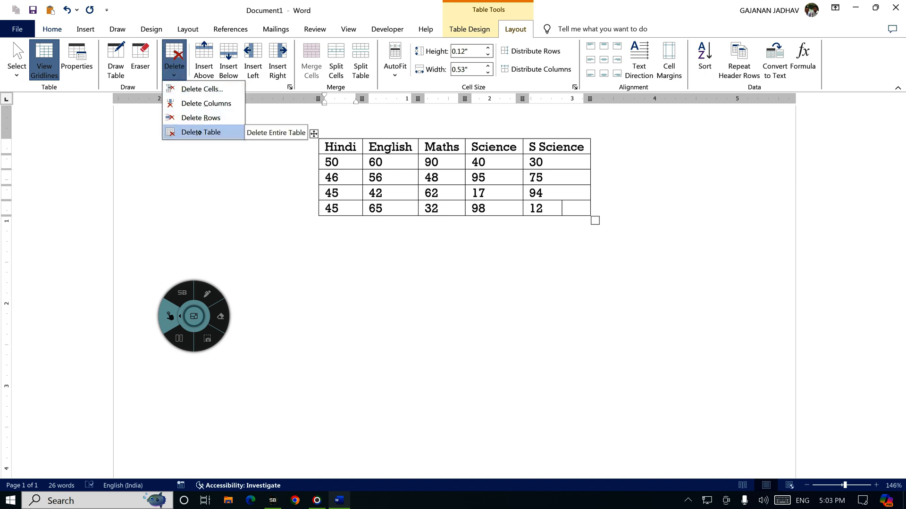
click(199, 132)
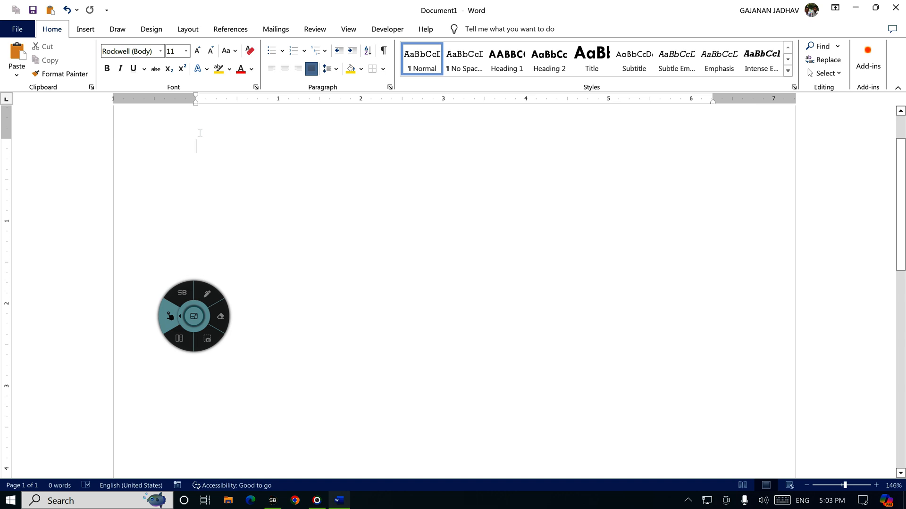
key(ctrl+z)
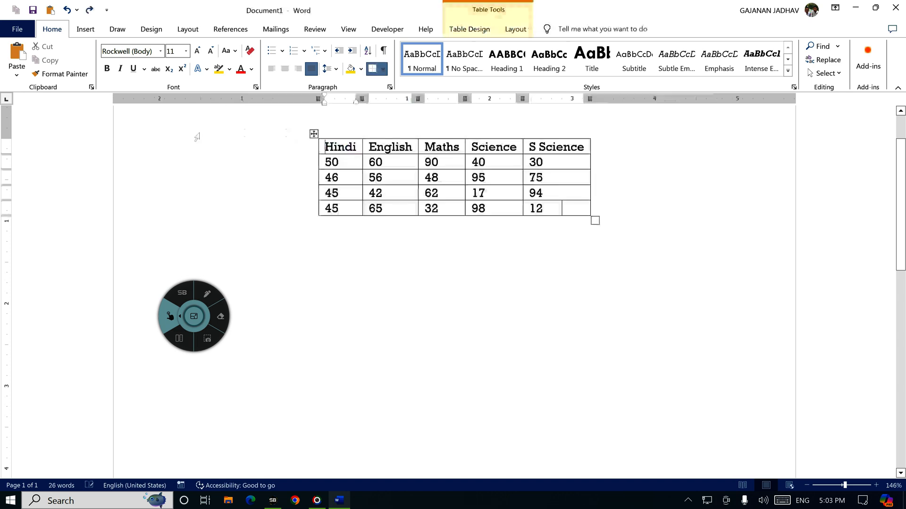
key(ctrl+z)
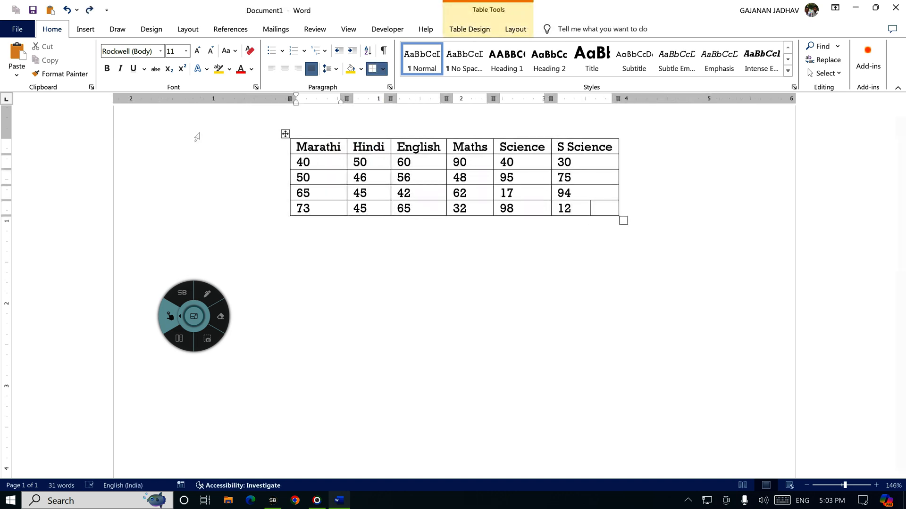
- Return to the table layout commands, mark Insert Above and the Marathi header with the annotation pen, and clear the marks
click(404, 193)
click(516, 28)
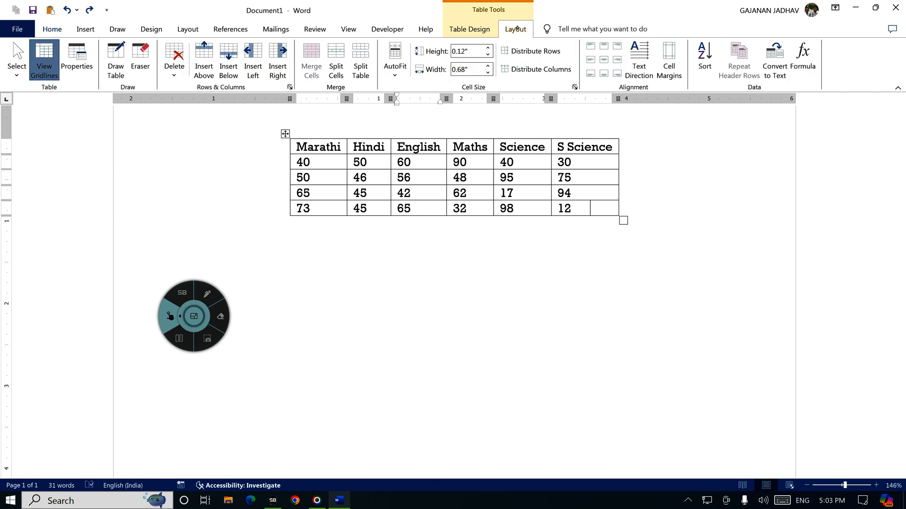
click(206, 293)
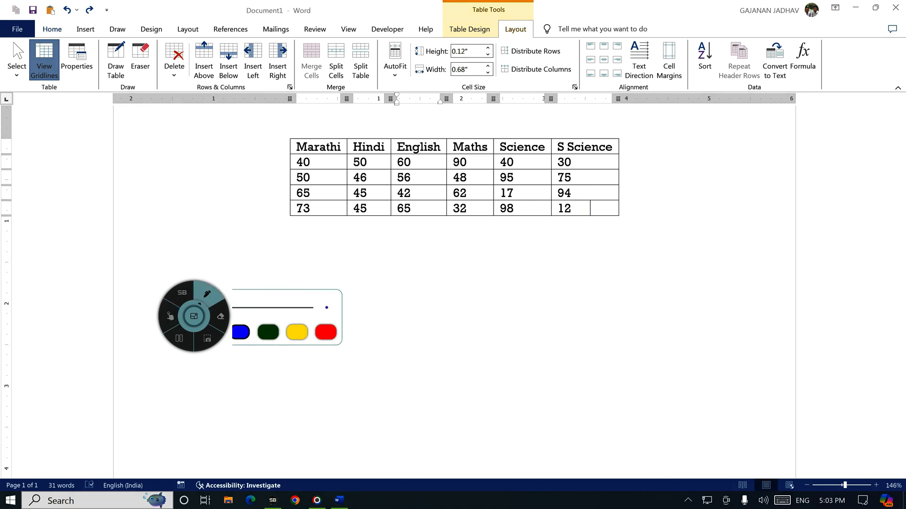
mouse_move(191, 41)
mouse_down()
mouse_move(216, 86)
mouse_move(199, 37)
mouse_move(192, 40)
mouse_up()
mouse_move(296, 147)
mouse_down()
mouse_move(579, 152)
mouse_move(509, 126)
mouse_move(309, 130)
mouse_up()
click(170, 316)
- Draw a box labelled "subject" above the header row with the annotation pen, and clear it
click(206, 293)
mouse_move(287, 126)
mouse_down()
mouse_move(290, 138)
mouse_move(300, 126)
mouse_move(621, 130)
mouse_move(606, 138)
mouse_up()
mouse_move(395, 130)
mouse_down()
mouse_move(390, 138)
mouse_move(410, 138)
mouse_up()
mouse_move(408, 126)
mouse_down()
mouse_move(419, 141)
mouse_move(449, 137)
mouse_up()
mouse_move(455, 125)
mouse_down()
mouse_move(454, 137)
mouse_move(473, 129)
mouse_up()
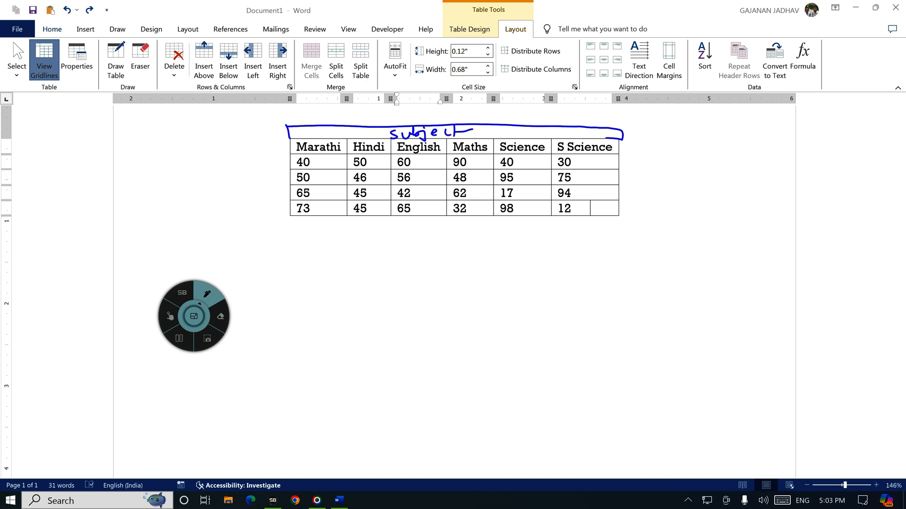
click(170, 316)
- Circle the Insert Above command with the annotation pen, and clear the mark
click(206, 294)
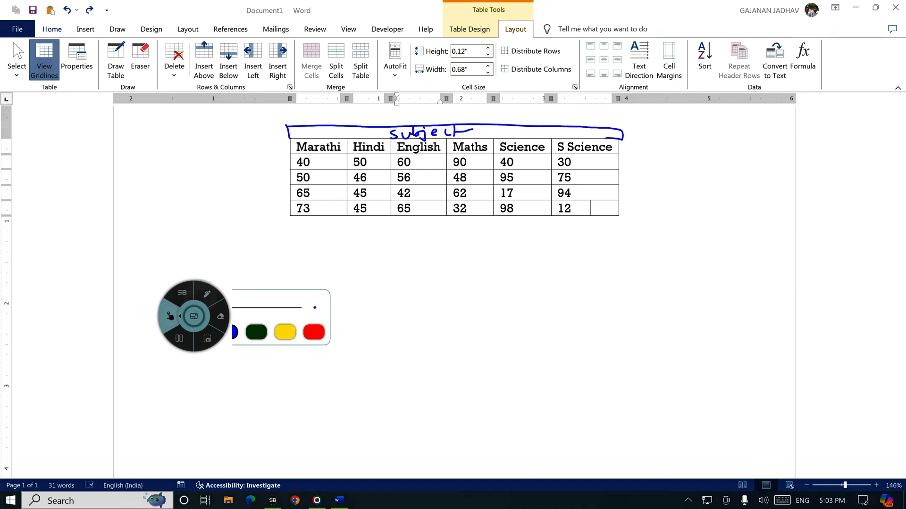
mouse_move(195, 43)
mouse_down()
mouse_move(217, 81)
mouse_move(185, 53)
mouse_up()
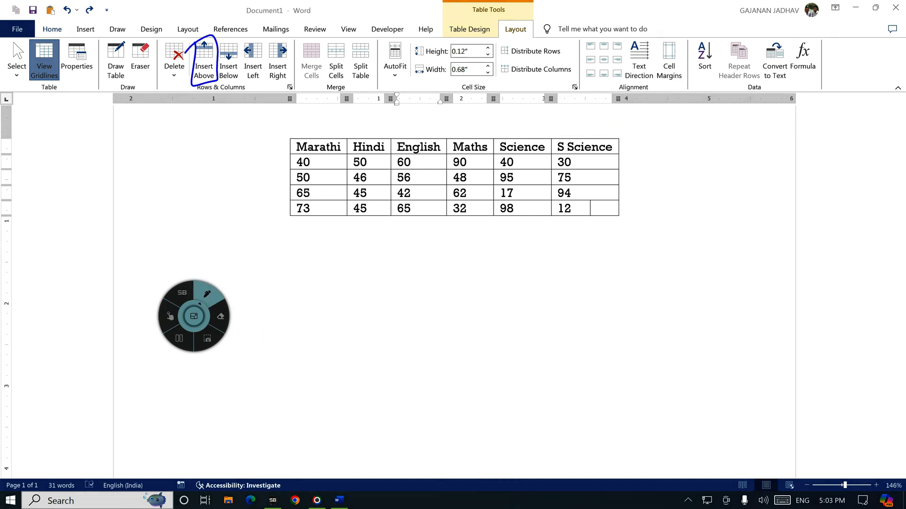
click(171, 316)
- Insert an empty row above the subject header row
click(353, 150)
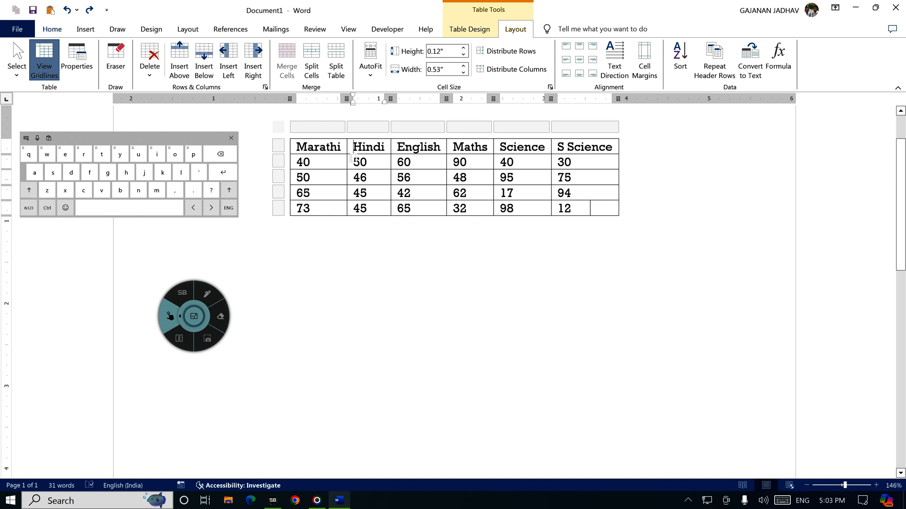
click(231, 138)
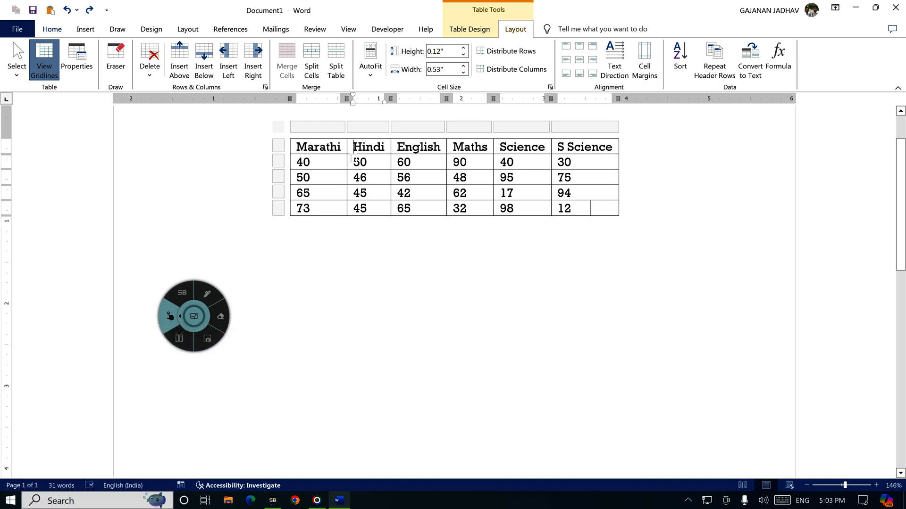
click(180, 59)
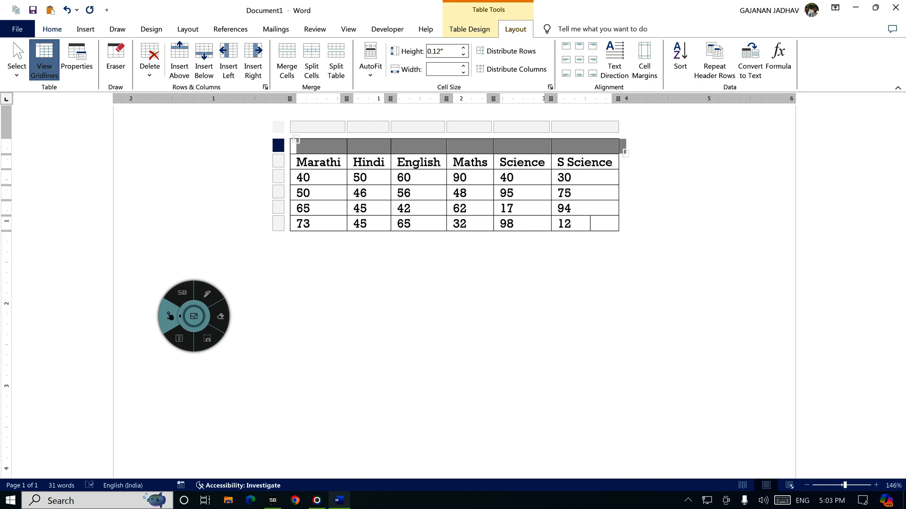
click(297, 162)
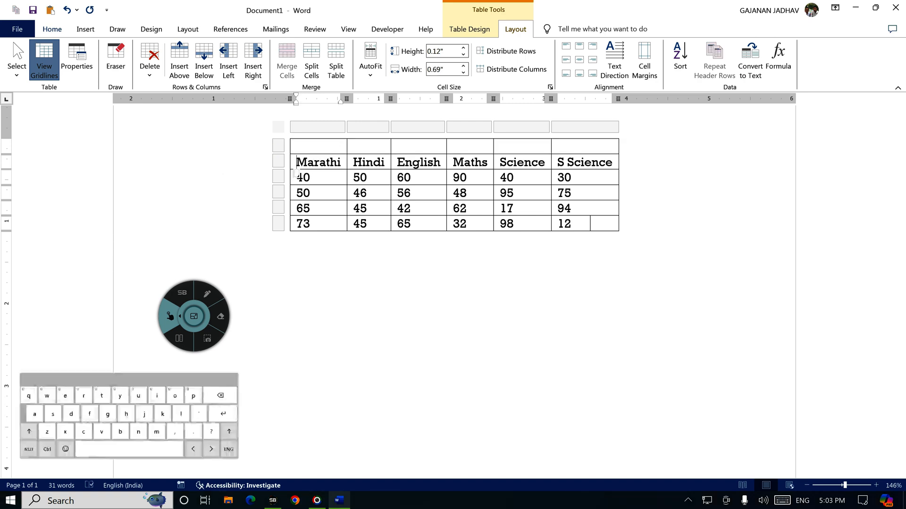
- Mark the 73 cell and the Insert Below command with the annotation pen, clear the marks, and insert an empty row below the last row
click(311, 224)
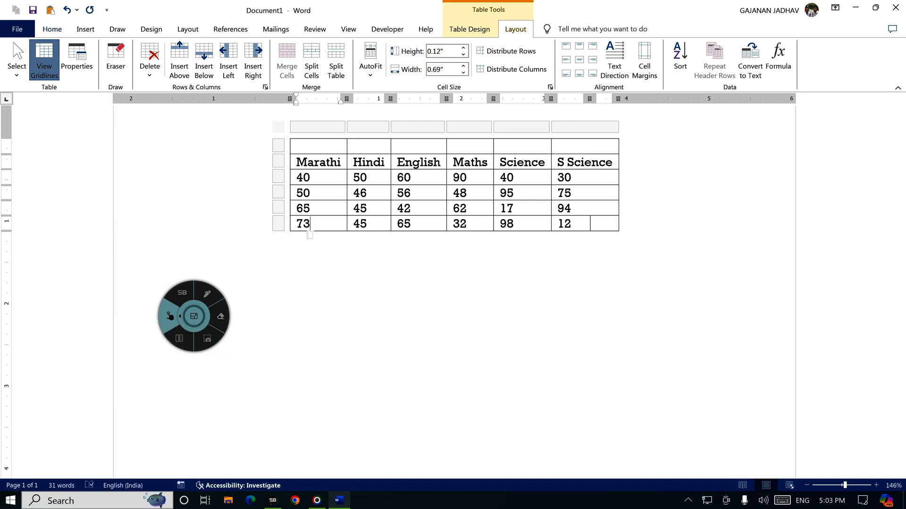
click(207, 294)
mouse_move(312, 218)
mouse_down()
mouse_move(293, 226)
mouse_move(315, 219)
mouse_up()
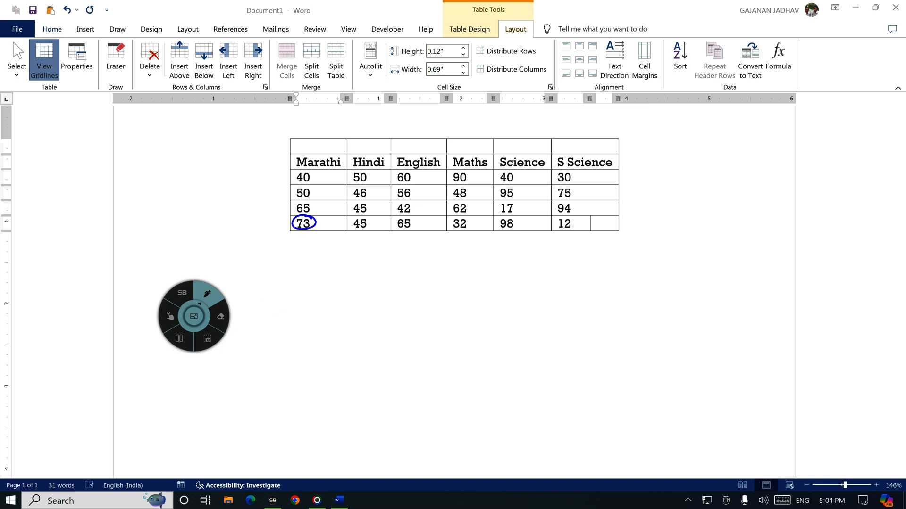
click(170, 316)
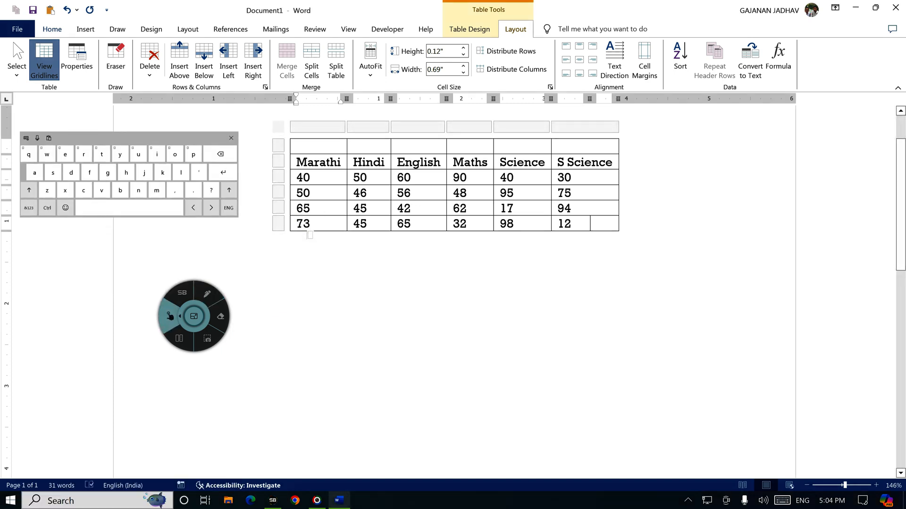
click(207, 294)
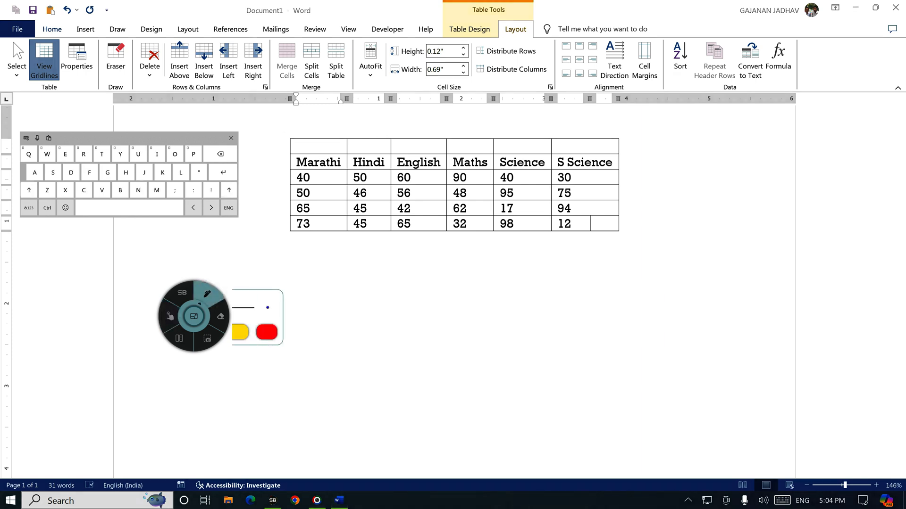
drag(204, 41, 216, 47)
click(170, 316)
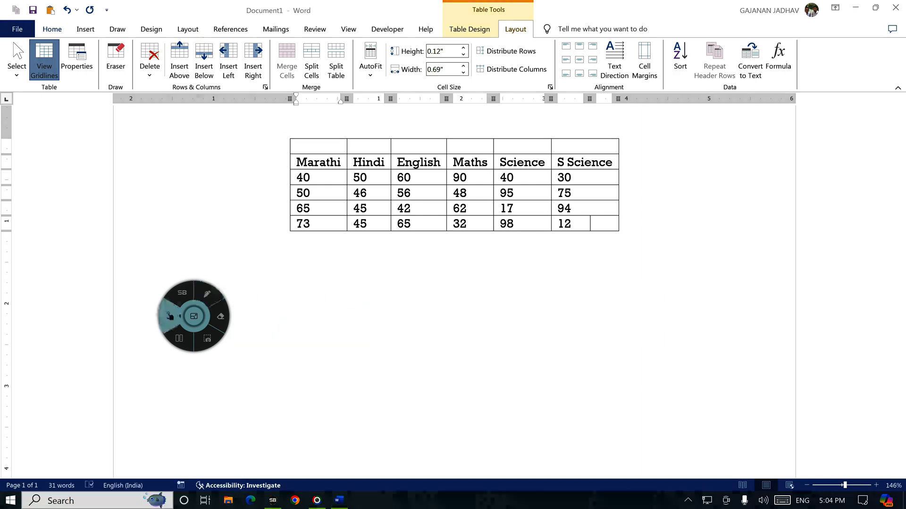
click(204, 59)
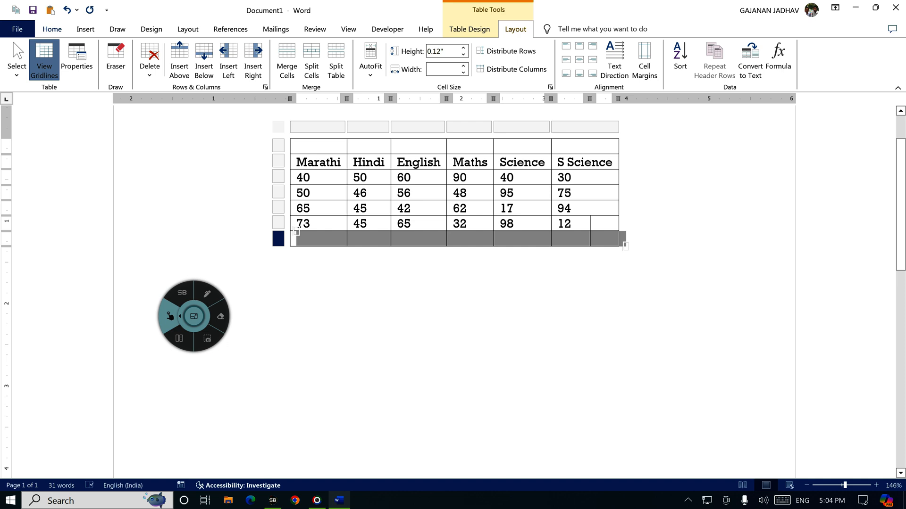
- Outline the new bottom row and the table's outer side edges with the annotation pen, and clear the marks
click(207, 294)
mouse_move(287, 235)
mouse_down()
mouse_move(364, 225)
mouse_move(604, 230)
mouse_move(425, 277)
mouse_move(288, 233)
mouse_up()
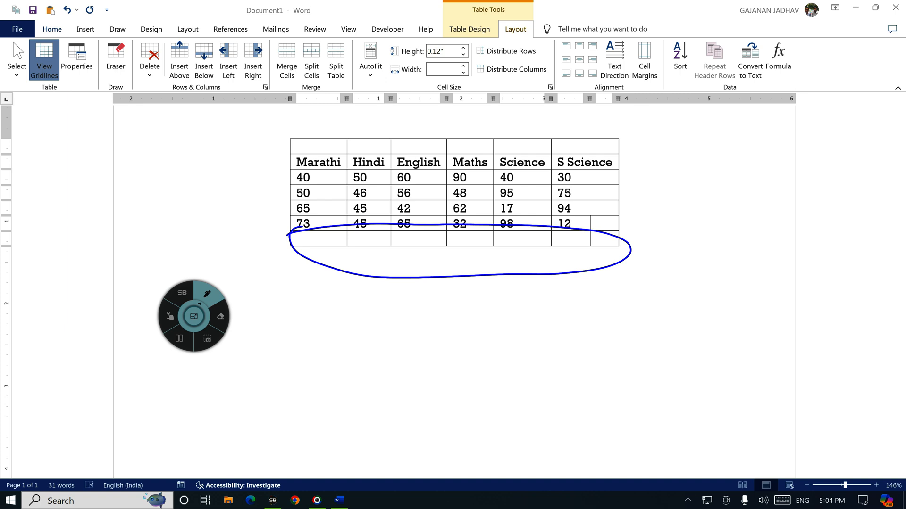
drag(608, 157, 603, 233)
mouse_move(624, 139)
mouse_down()
mouse_move(631, 136)
mouse_move(649, 219)
mouse_move(618, 242)
mouse_up()
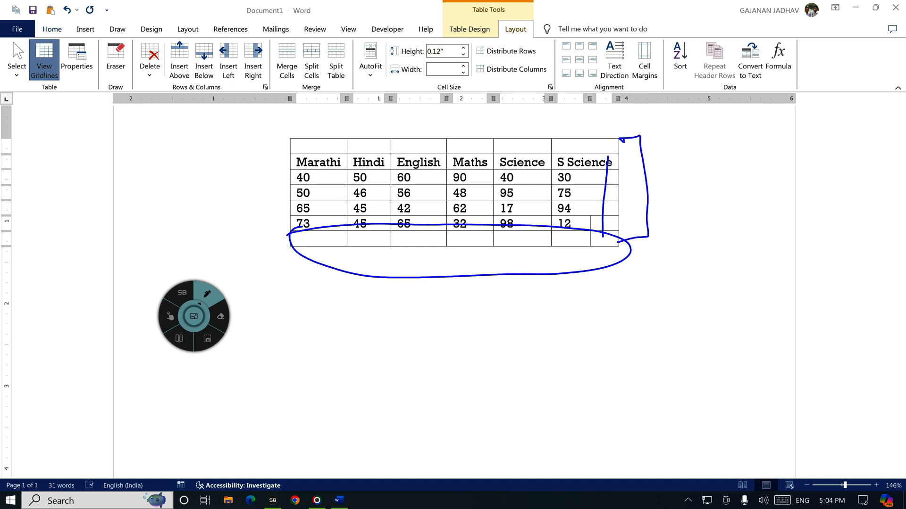
mouse_move(292, 140)
mouse_down()
mouse_move(264, 162)
mouse_move(294, 240)
mouse_up()
click(170, 316)
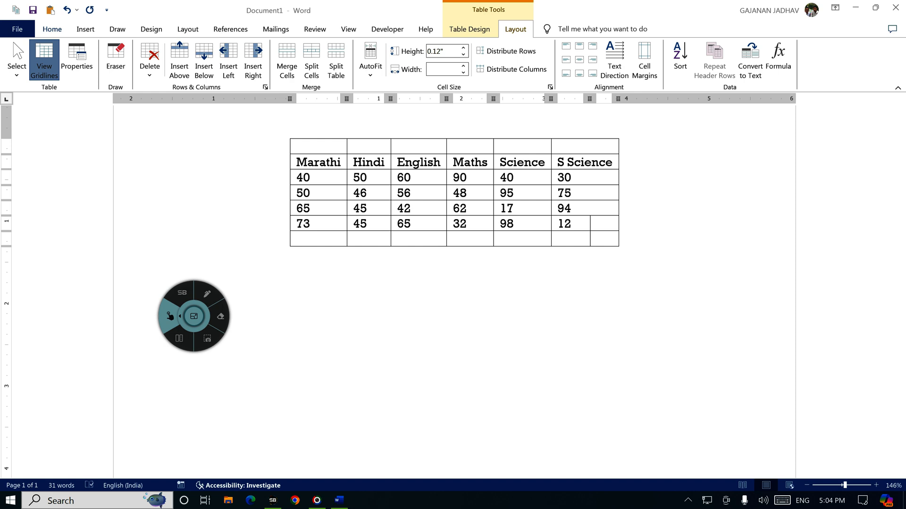
- Insert an empty column before the Marathi column, mark it with the annotation pen, and clear the mark
click(299, 179)
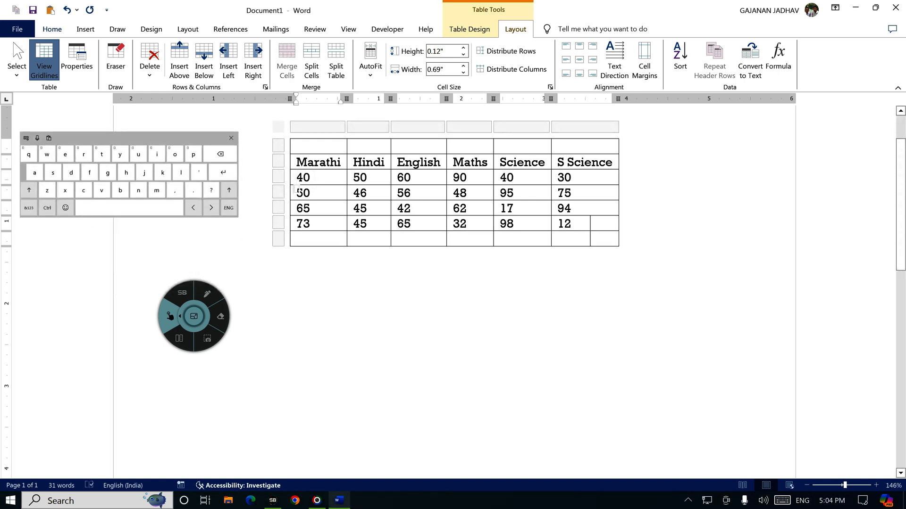
click(228, 59)
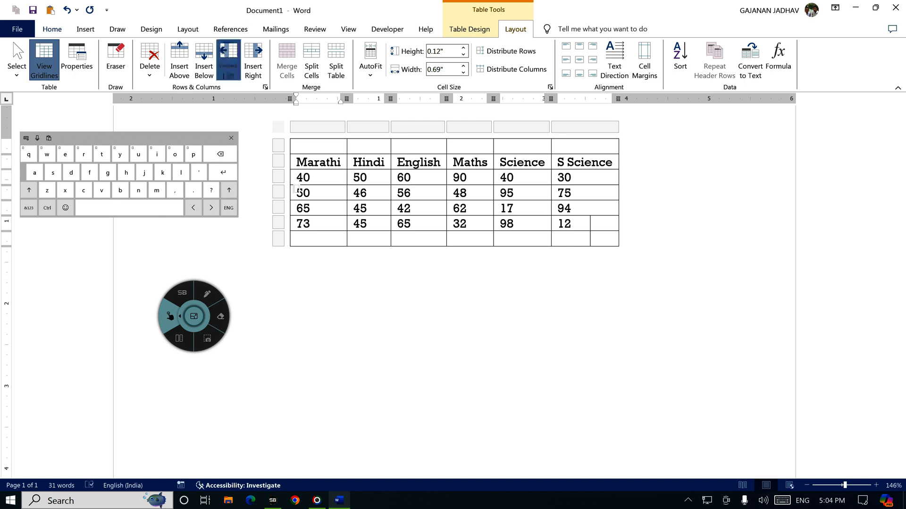
click(207, 293)
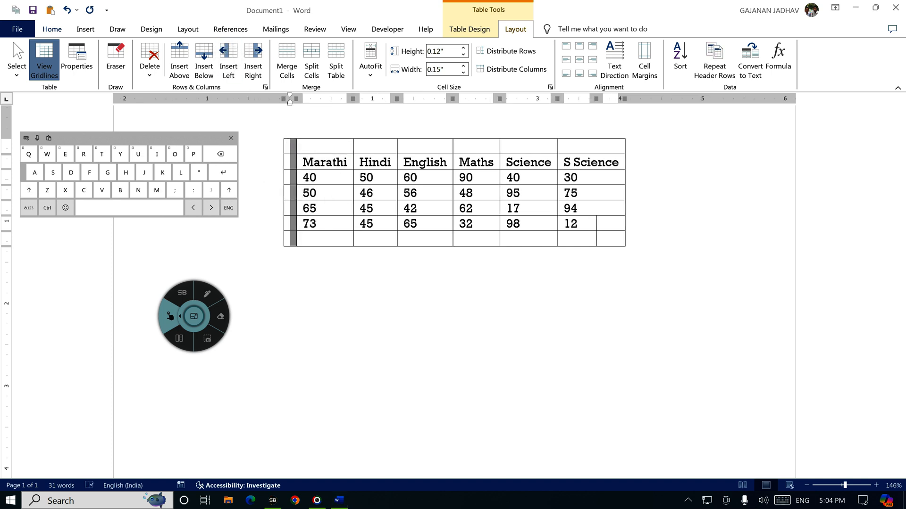
drag(291, 143, 287, 242)
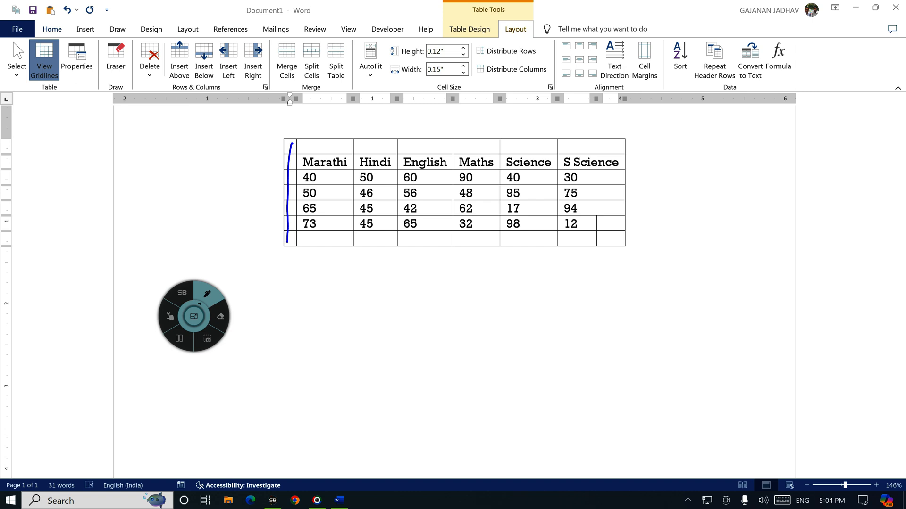
click(170, 316)
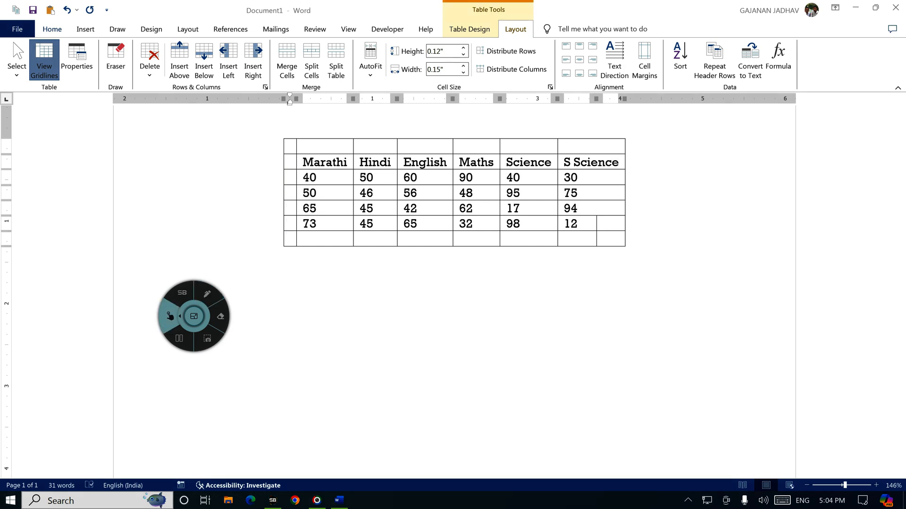
- Insert an empty column after the S Science column, mark it with the annotation pen, and clear the mark
click(619, 163)
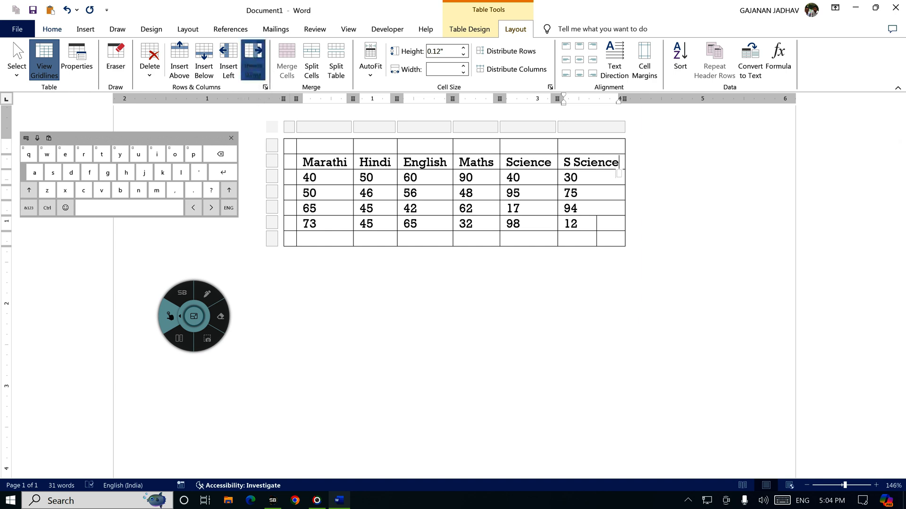
click(253, 62)
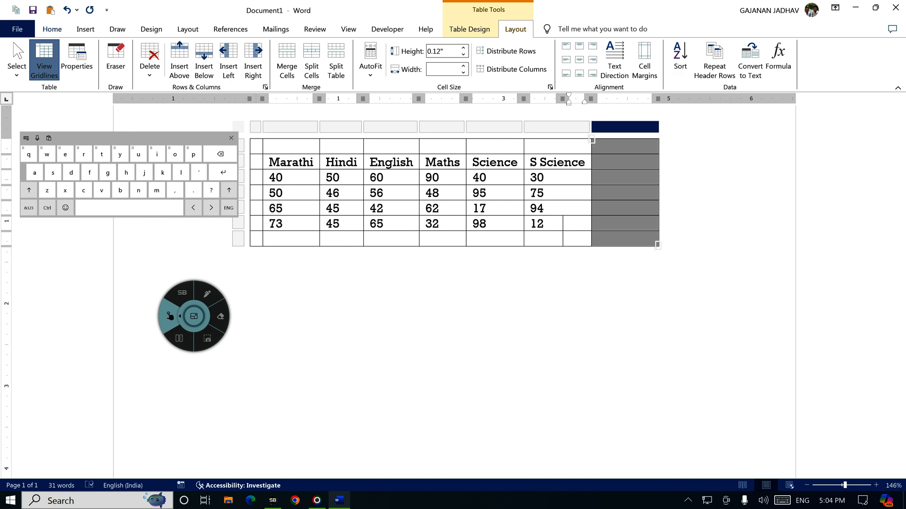
click(207, 294)
mouse_move(659, 235)
mouse_down()
mouse_move(669, 182)
mouse_move(606, 271)
mouse_move(630, 321)
mouse_up()
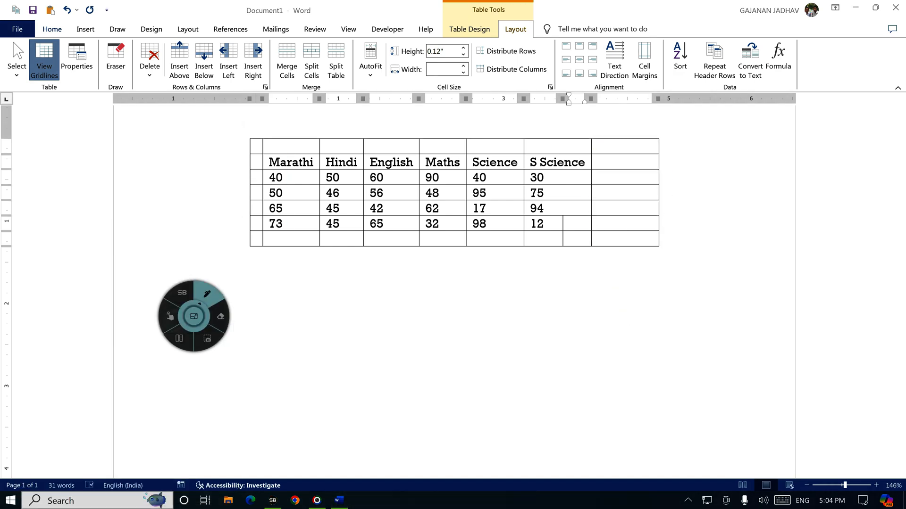
click(170, 316)
- Circle the Rows & Columns commands and box the Merge commands with the annotation pen, clearing the marks each time
click(207, 294)
mouse_move(213, 92)
mouse_down()
mouse_move(271, 70)
mouse_move(141, 52)
mouse_move(152, 93)
mouse_up()
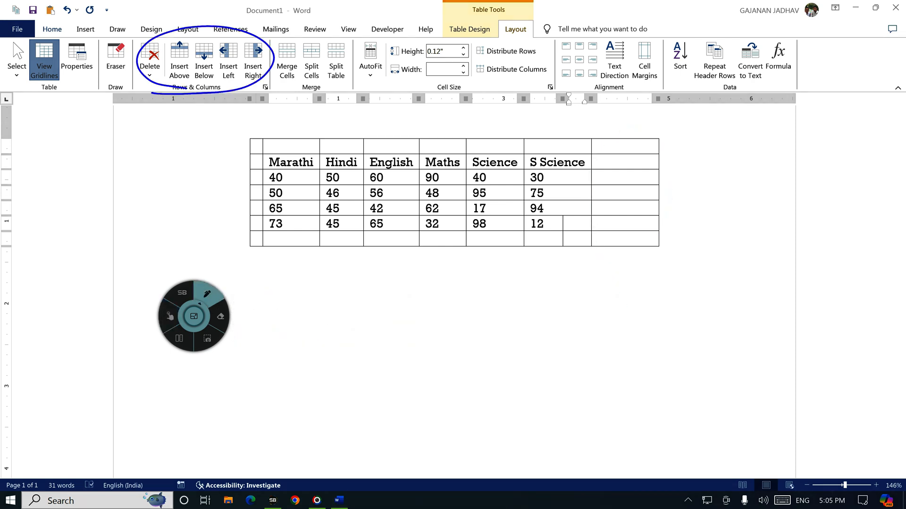
click(170, 316)
click(207, 294)
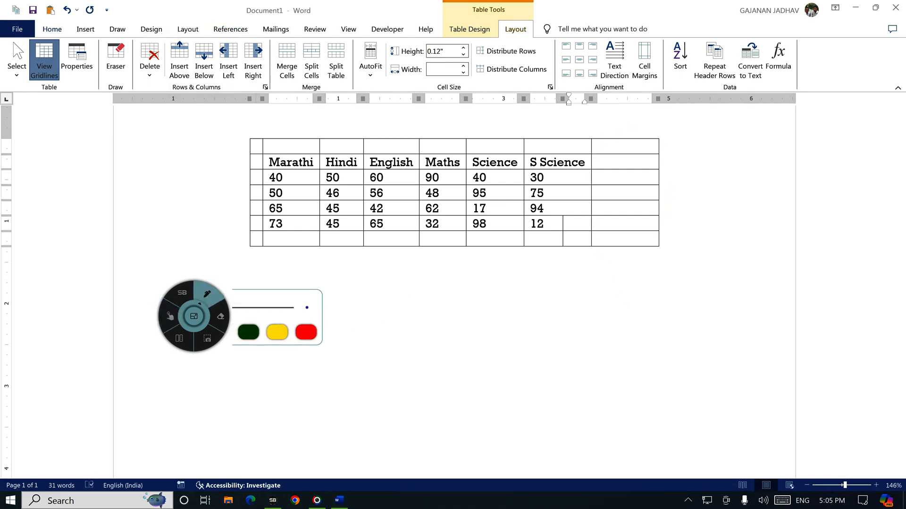
mouse_move(274, 75)
mouse_down()
mouse_move(304, 89)
mouse_move(355, 48)
mouse_move(280, 34)
mouse_move(275, 80)
mouse_up()
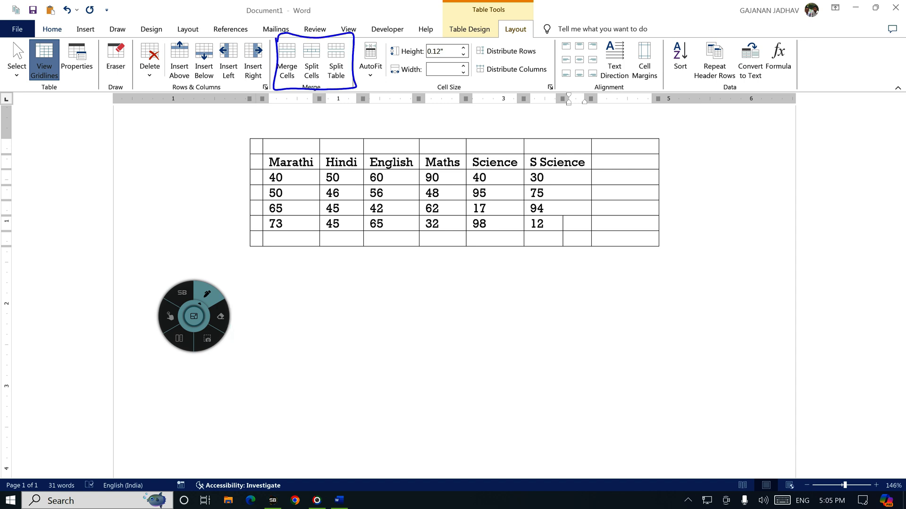
click(170, 316)
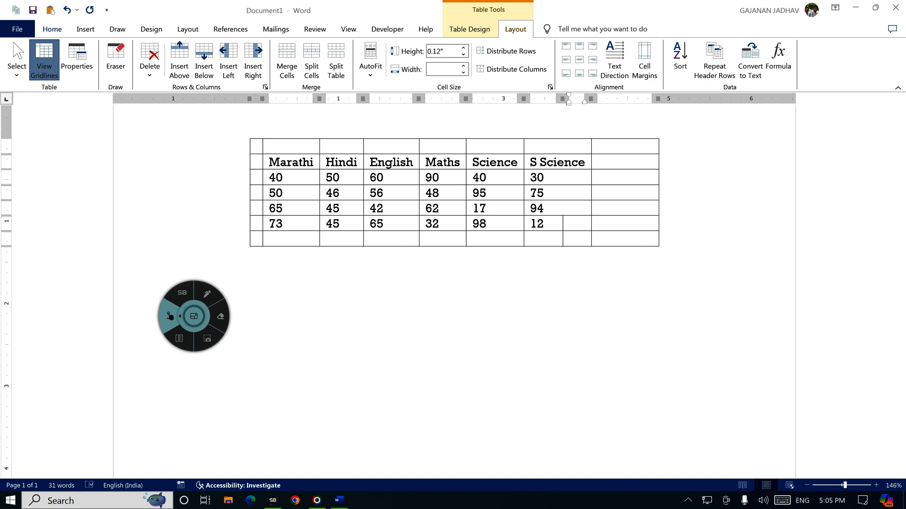
- Undo the two column insertions, and merge all cells of the empty row above the subject headers
key(ctrl+z)
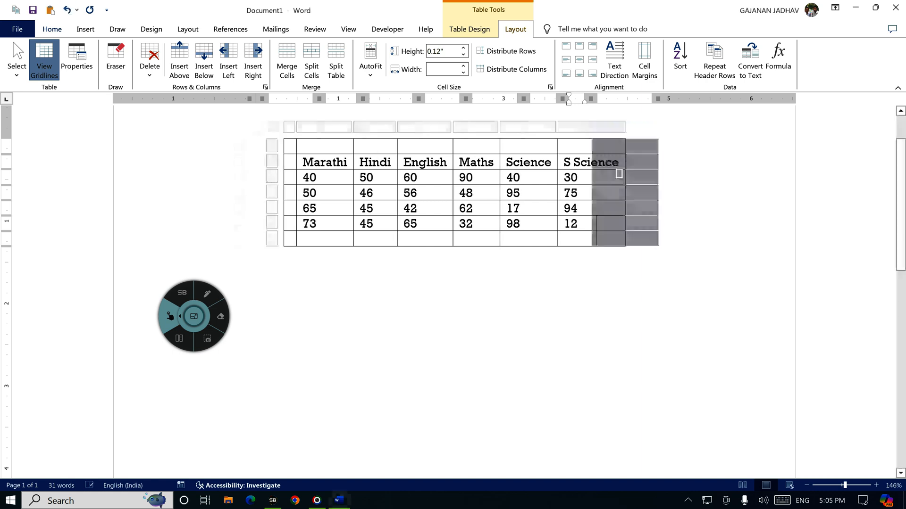
click(311, 144)
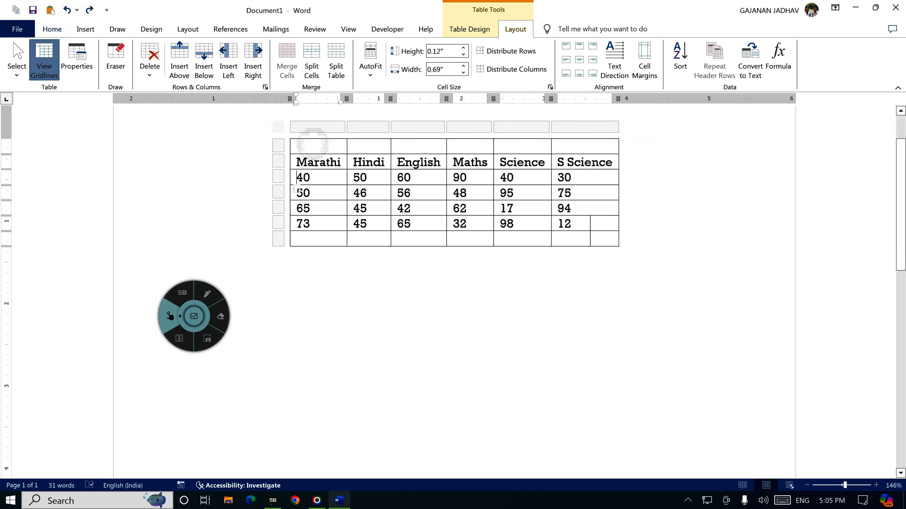
click(321, 143)
drag(347, 153, 625, 152)
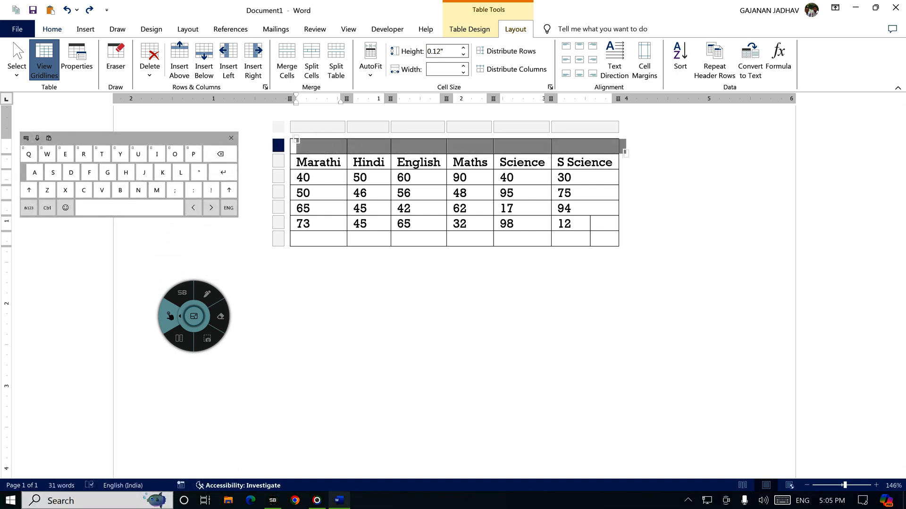
click(287, 60)
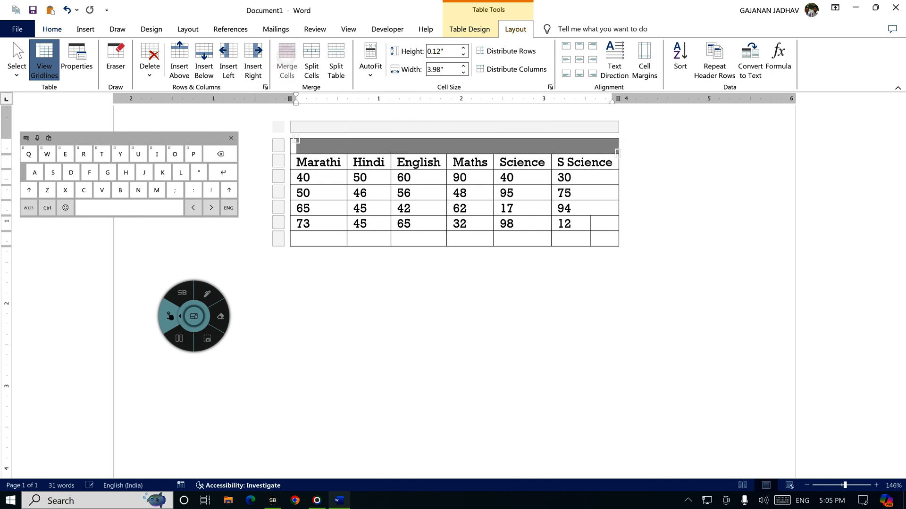
- Enter Subject in the merged cell above the subject headers
click(399, 145)
text(Subjectn)
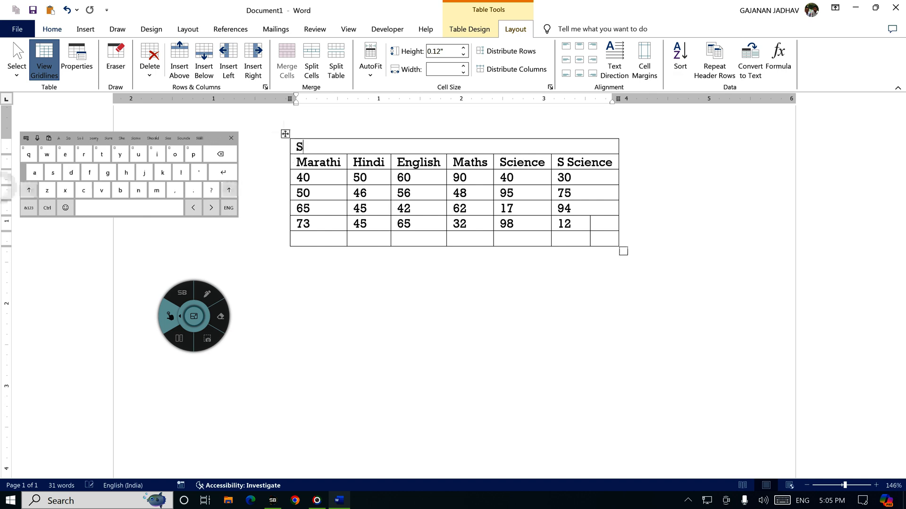
text(t)
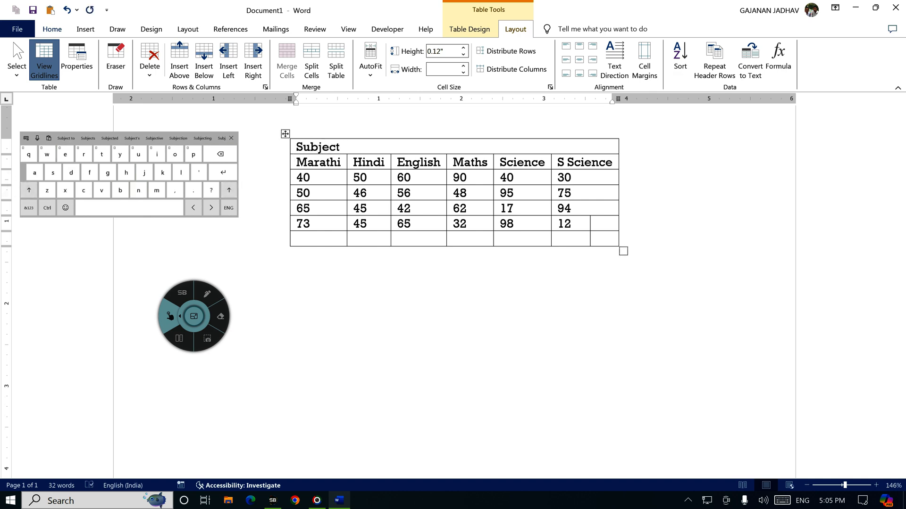
- Mark the merged row's middle and Align Center with the annotation pen, centre the Subject heading in its cell, and clear the marks
click(206, 294)
mouse_move(448, 140)
mouse_down()
mouse_move(470, 152)
mouse_move(427, 140)
mouse_up()
mouse_move(576, 53)
mouse_down()
mouse_move(587, 64)
mouse_move(584, 54)
mouse_up()
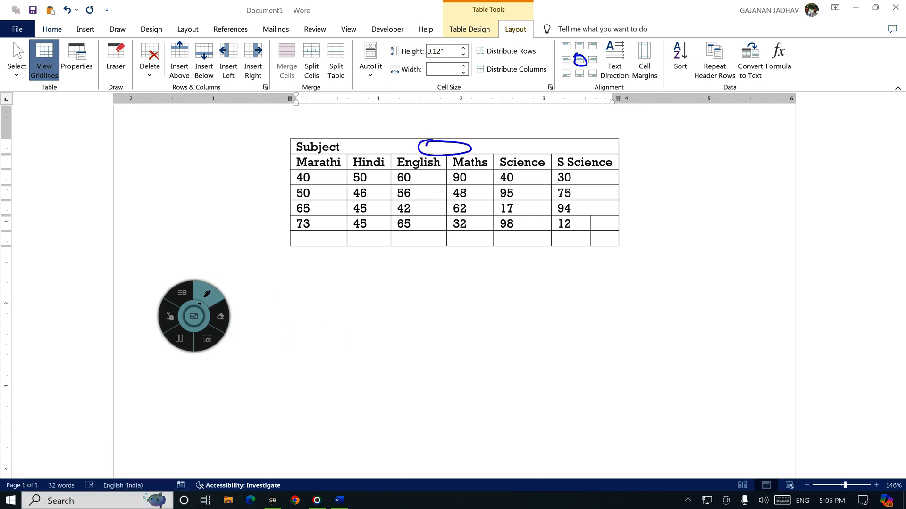
click(170, 316)
click(580, 60)
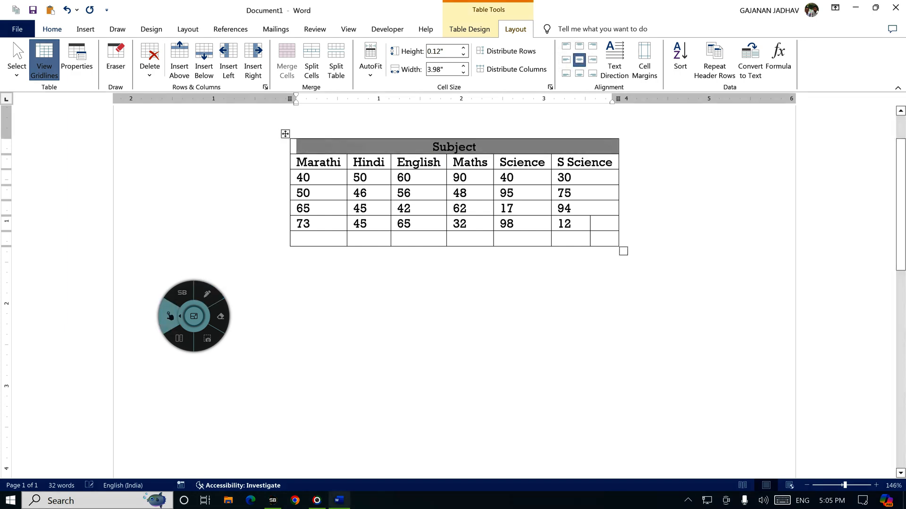
click(207, 293)
mouse_move(484, 138)
mouse_down()
mouse_move(421, 144)
mouse_move(477, 131)
mouse_up()
click(170, 316)
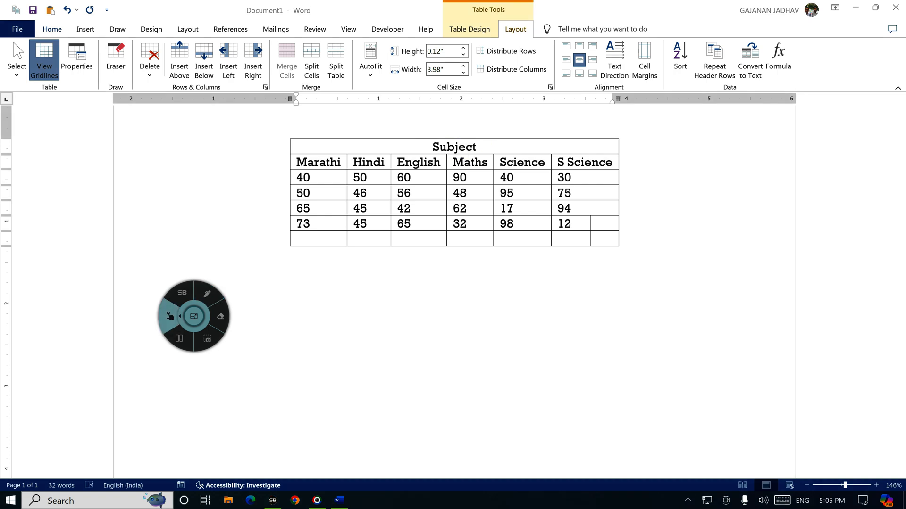
- Clear the centred Subject heading from the merged top cell, and cancel the Split Cells settings
click(311, 61)
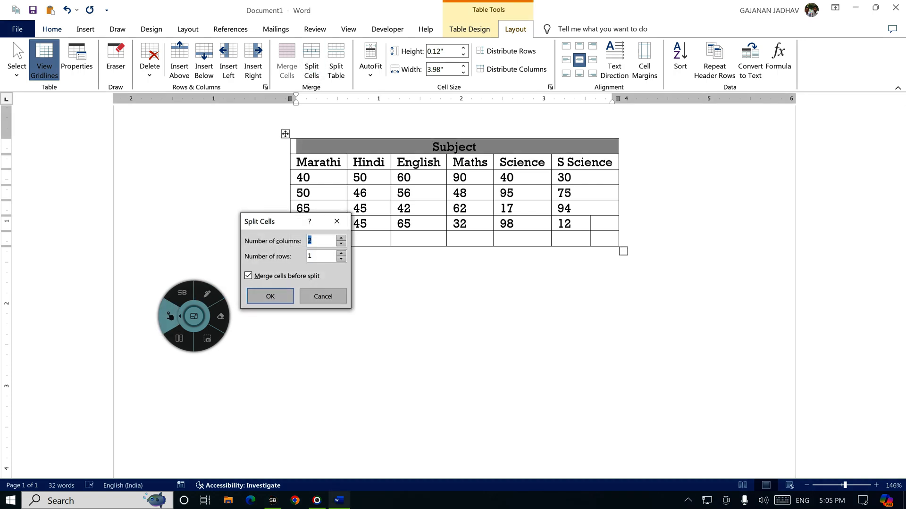
click(338, 221)
key(Delete)
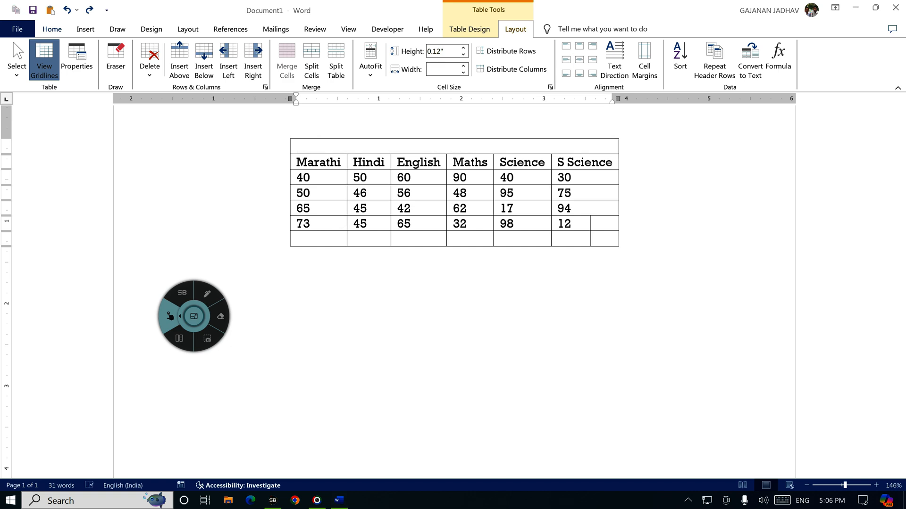
click(311, 61)
click(337, 222)
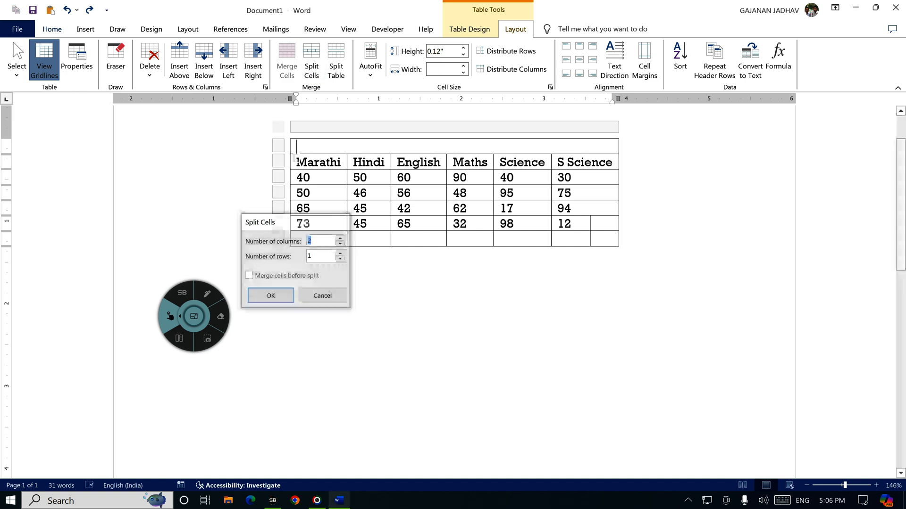
- Split the empty merged top cell into 6 columns and 1 row
click(311, 61)
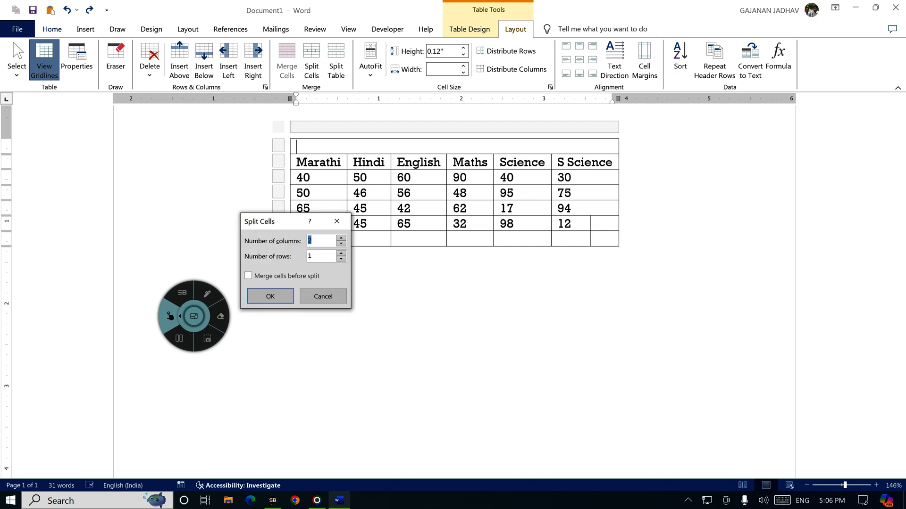
click(341, 238)
click(341, 238)
click(341, 237)
click(341, 238)
key(Return)
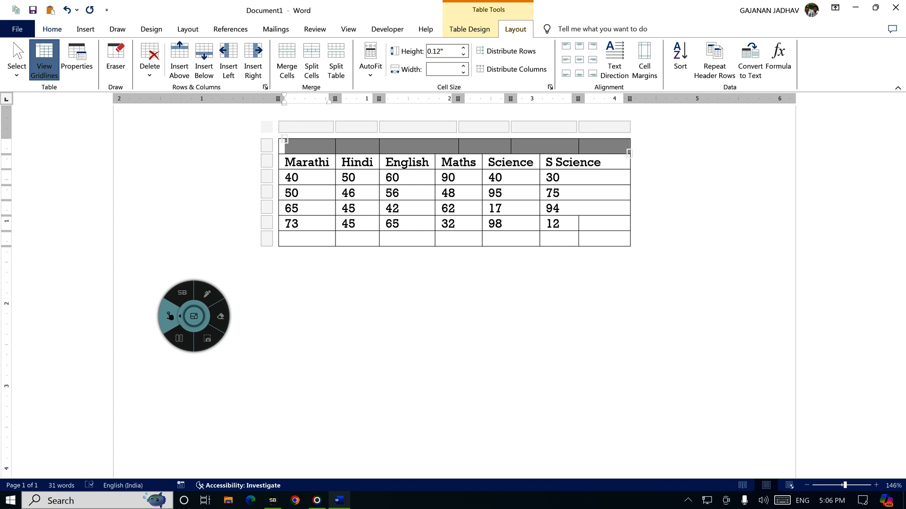
- Outline the table's upper and lower parts with the annotation pen, clear the marks, and split the table above the row starting with 73
click(563, 223)
click(411, 225)
click(210, 292)
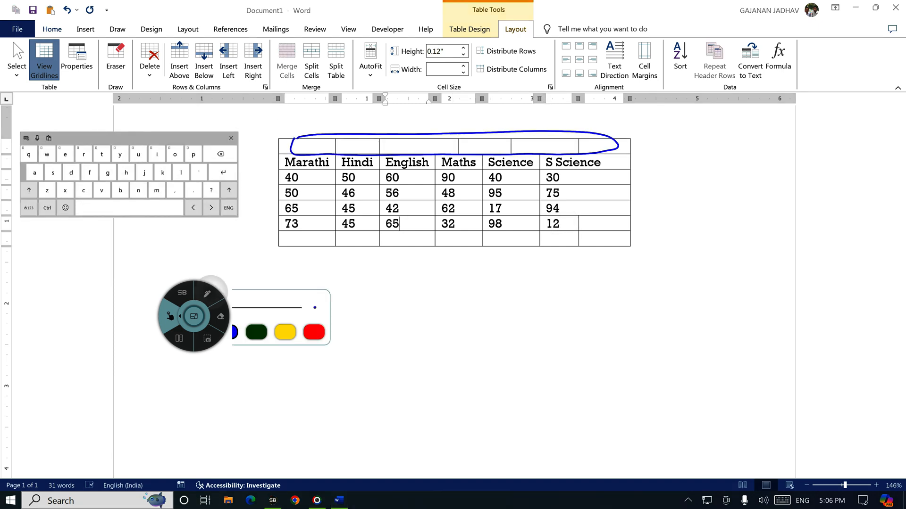
mouse_move(277, 231)
mouse_down()
mouse_move(612, 229)
mouse_move(639, 295)
mouse_move(307, 254)
mouse_move(259, 231)
mouse_up()
mouse_move(271, 151)
mouse_down()
mouse_move(275, 225)
mouse_move(406, 130)
mouse_move(653, 165)
mouse_move(501, 225)
mouse_move(264, 225)
mouse_up()
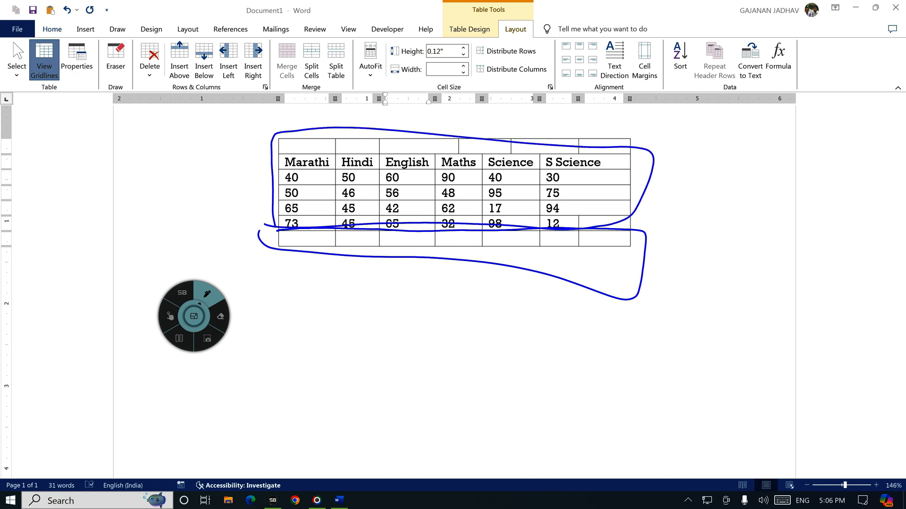
click(170, 316)
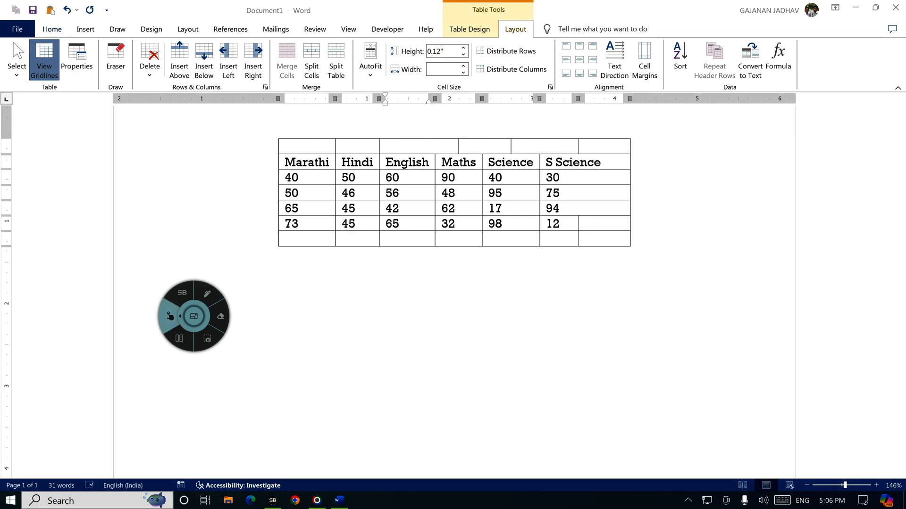
click(516, 224)
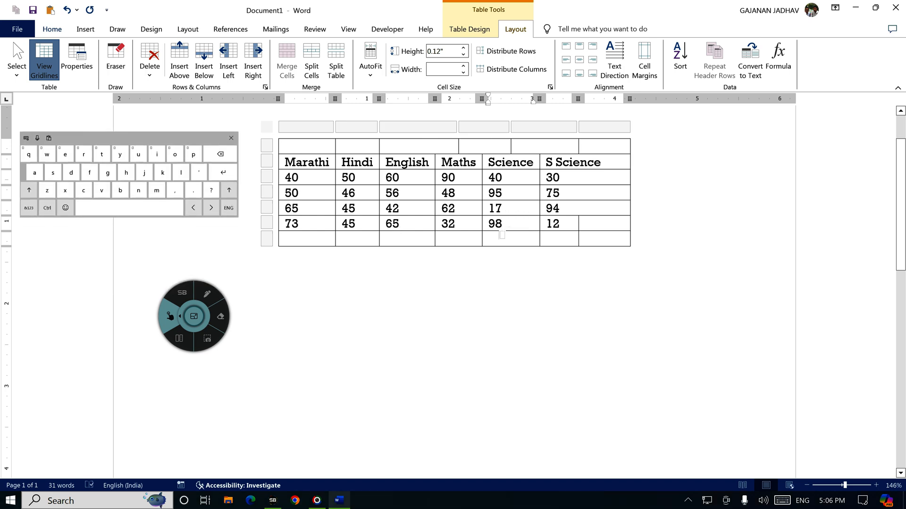
click(336, 66)
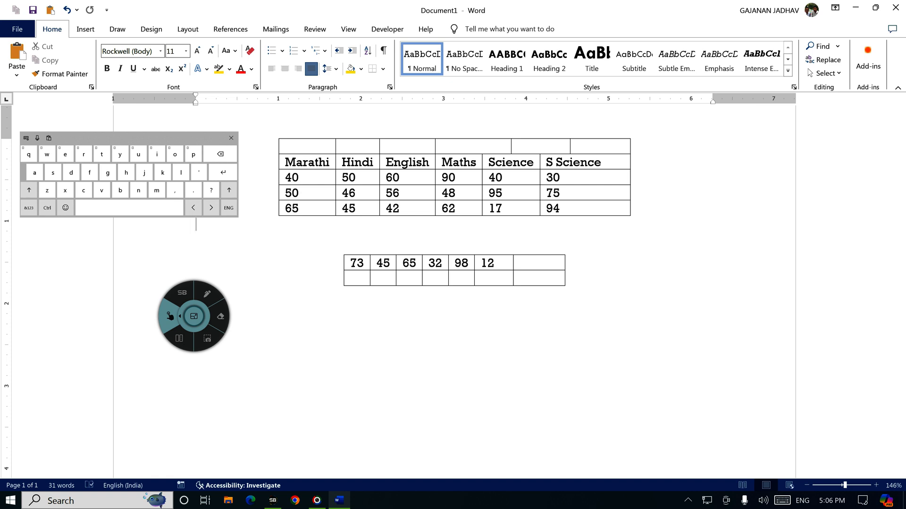
- Place the cursor in the upper marks table, circle the AutoFit command with the annotation pen, and clear the mark
click(403, 178)
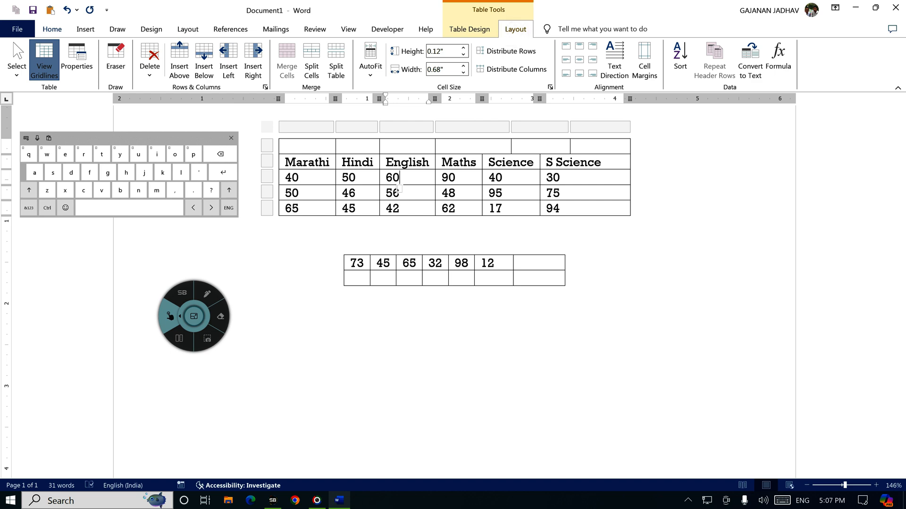
click(207, 293)
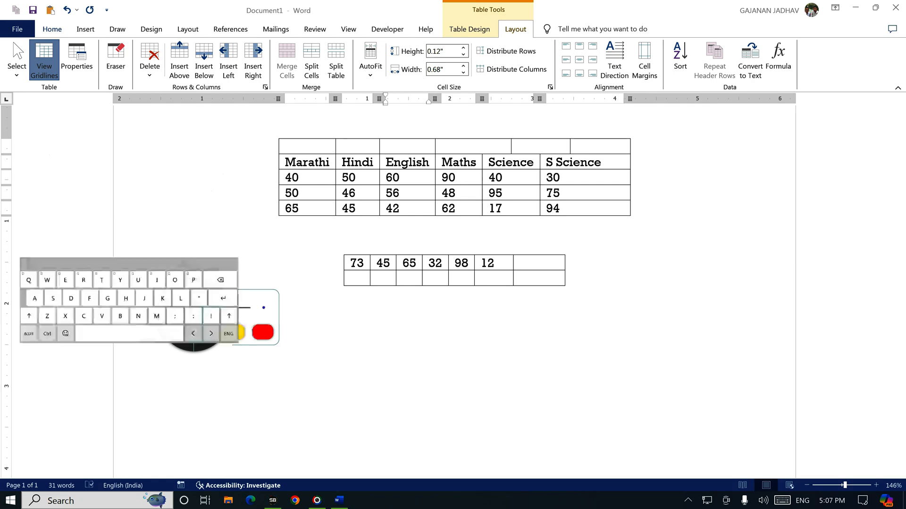
mouse_move(351, 47)
mouse_down()
mouse_move(387, 76)
mouse_move(349, 45)
mouse_up()
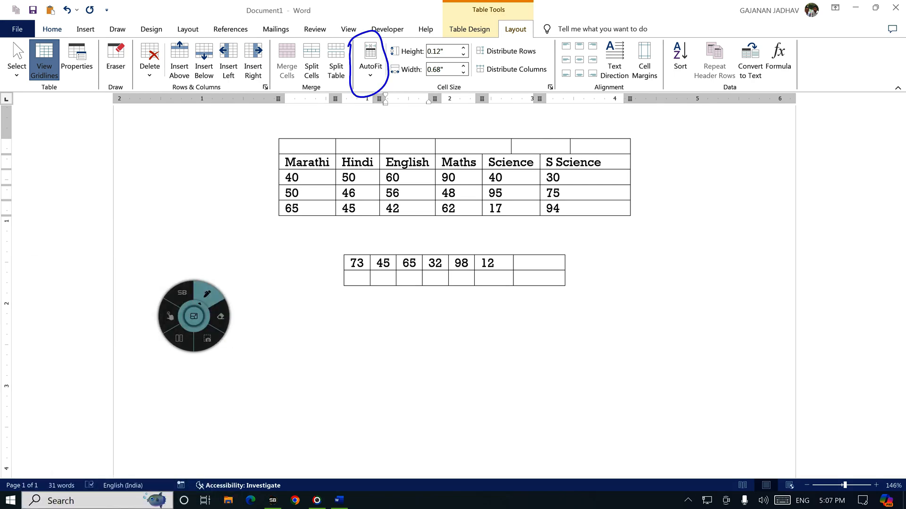
click(170, 316)
- Apply AutoFit Window to the upper marks table, and return it to AutoFit Contents
click(370, 61)
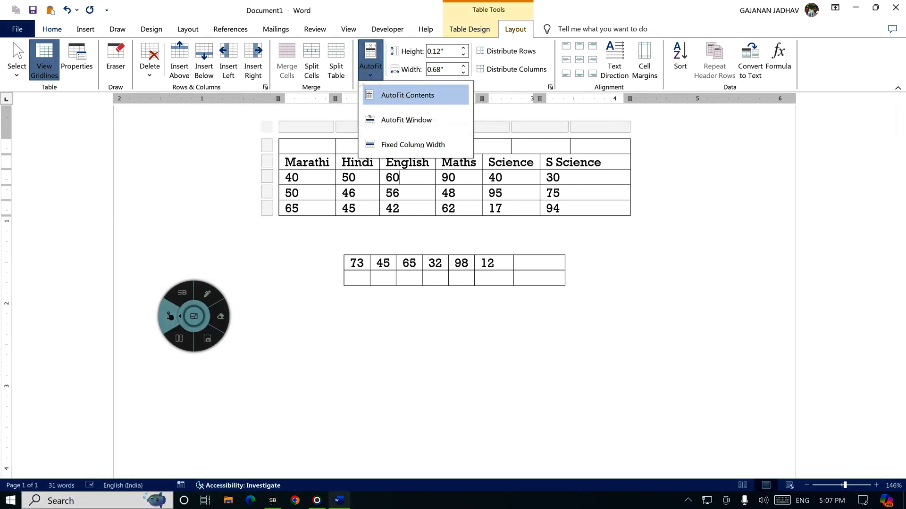
click(407, 96)
click(370, 62)
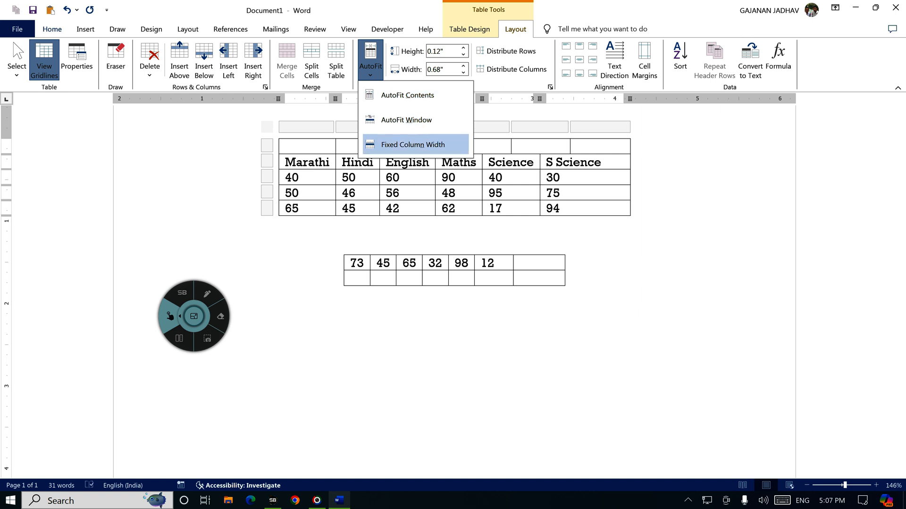
click(413, 144)
click(370, 61)
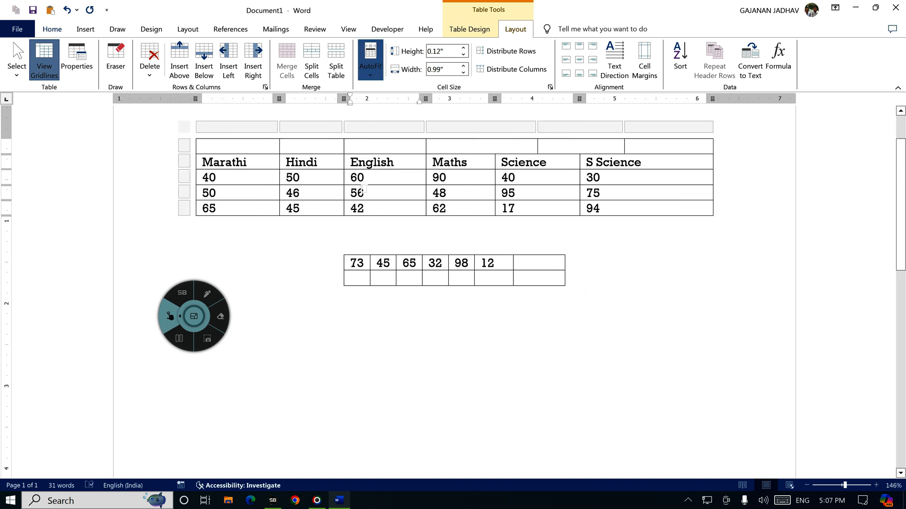
click(407, 95)
click(370, 61)
click(415, 96)
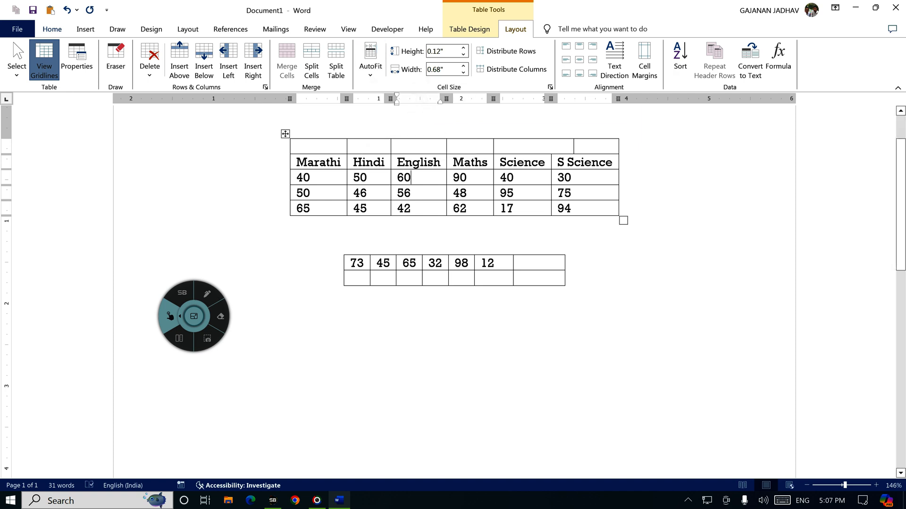
- Mark the column edges around Marathi, Hindi, English and Maths with the annotation pen, and clear the marks
click(207, 293)
drag(340, 161, 339, 176)
drag(387, 160, 384, 173)
mouse_move(438, 159)
mouse_down()
mouse_move(444, 173)
mouse_move(407, 168)
mouse_move(489, 173)
mouse_up()
drag(443, 142, 446, 178)
drag(390, 145, 389, 182)
drag(348, 147, 348, 182)
drag(294, 148, 294, 194)
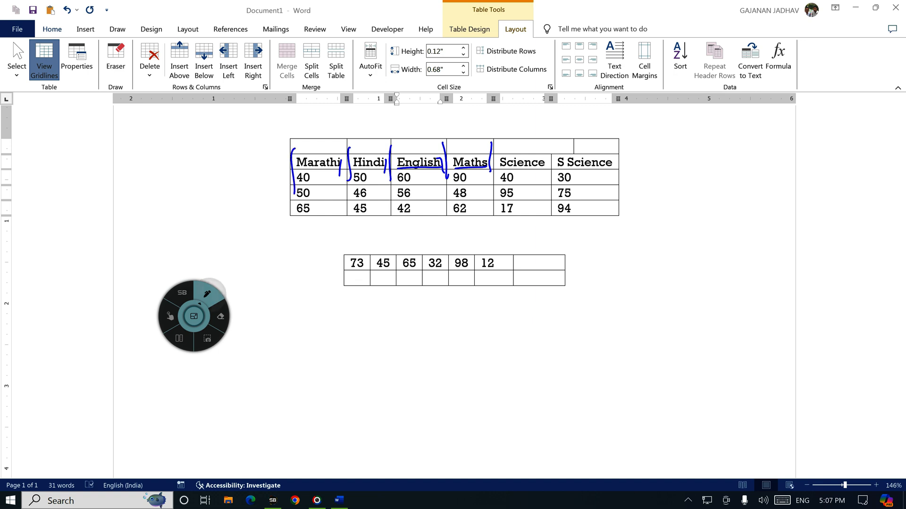
click(169, 316)
- Reapply AutoFit Contents to the upper marks table and stretch it across the page with AutoFit Window
click(371, 66)
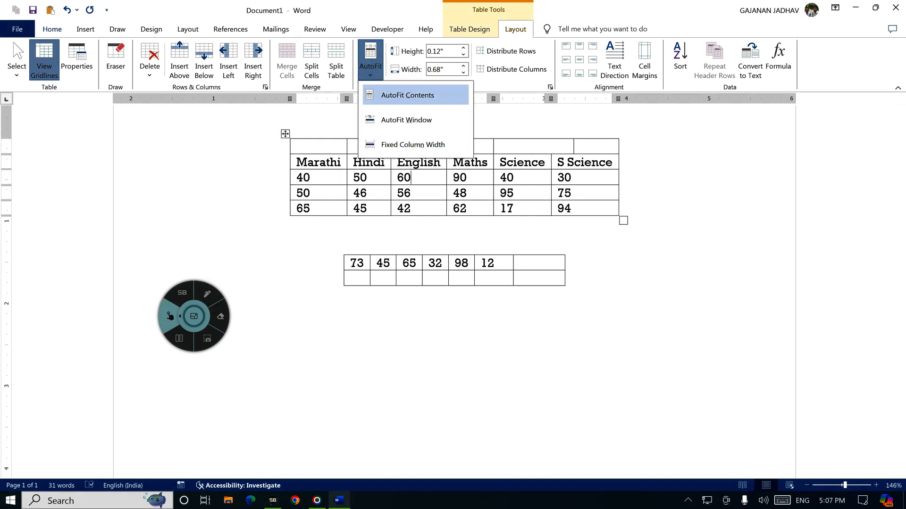
click(420, 95)
click(370, 66)
click(424, 120)
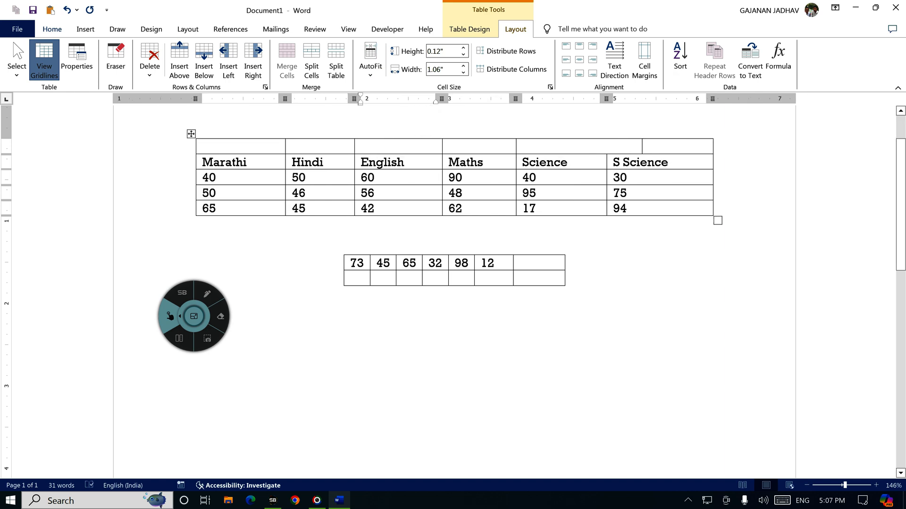
- Draw horizontal arrows on both sides of the table and a vertical arrow in the Hindi cell, and clear the marks
click(206, 294)
mouse_move(136, 188)
mouse_down()
mouse_move(184, 179)
mouse_move(175, 190)
mouse_up()
mouse_move(134, 181)
mouse_down()
mouse_move(126, 191)
mouse_move(152, 196)
mouse_up()
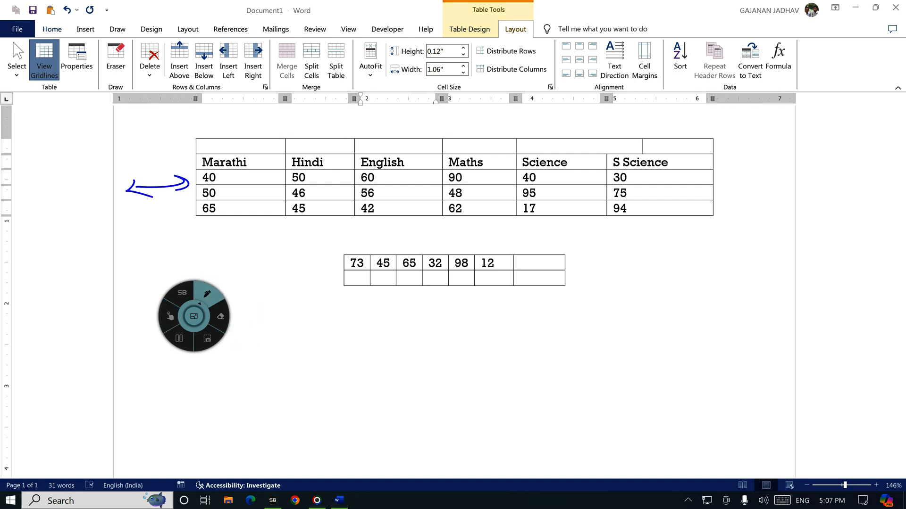
mouse_move(729, 187)
mouse_down()
mouse_move(777, 182)
mouse_move(735, 191)
mouse_up()
click(208, 293)
mouse_move(334, 154)
mouse_down()
mouse_move(334, 167)
mouse_move(340, 157)
mouse_up()
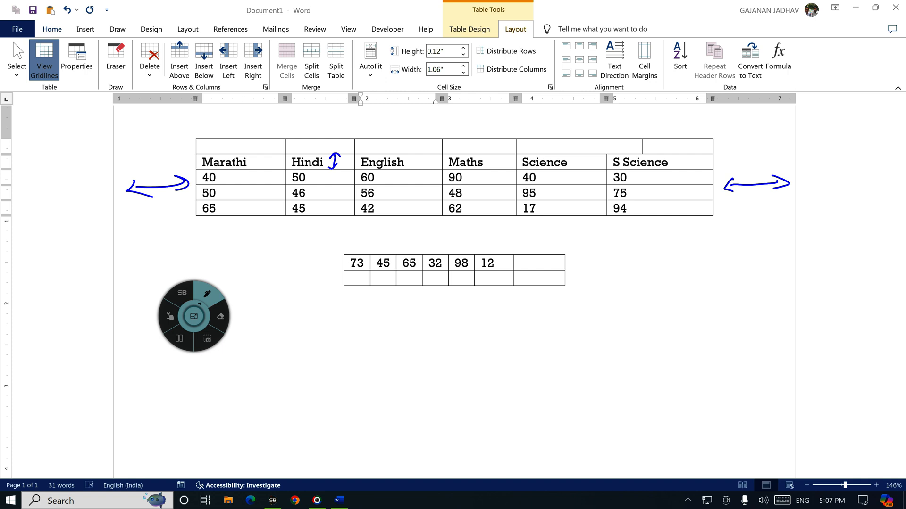
click(170, 316)
- Set the height of the first marks row, below the subject headers, to 0.7 inches
click(406, 52)
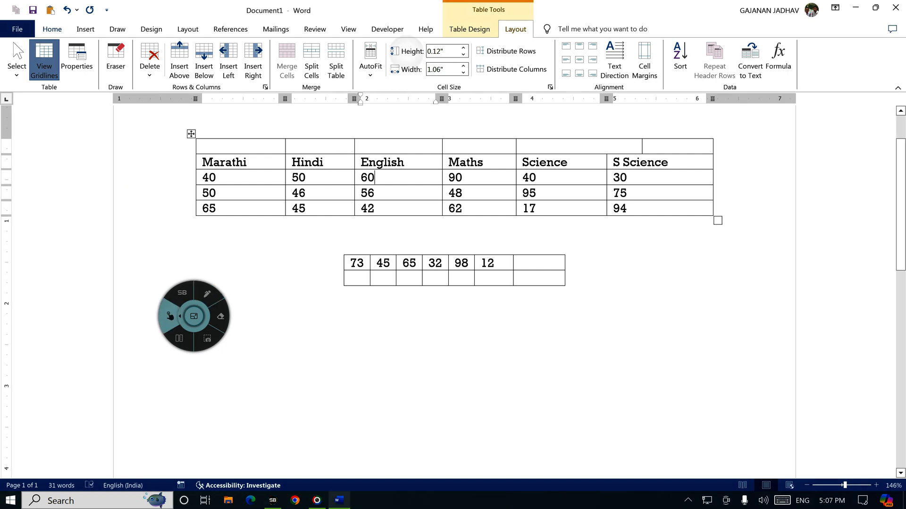
click(439, 51)
text(0.7)
key(Return)
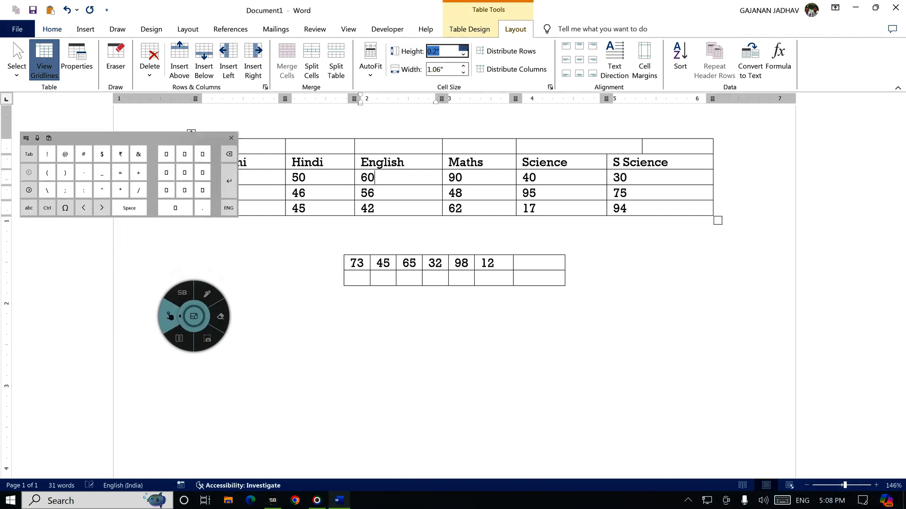
- Set the height of the subject header row to 0.6 inches
click(415, 163)
click(463, 48)
click(462, 48)
click(463, 48)
click(463, 47)
click(463, 48)
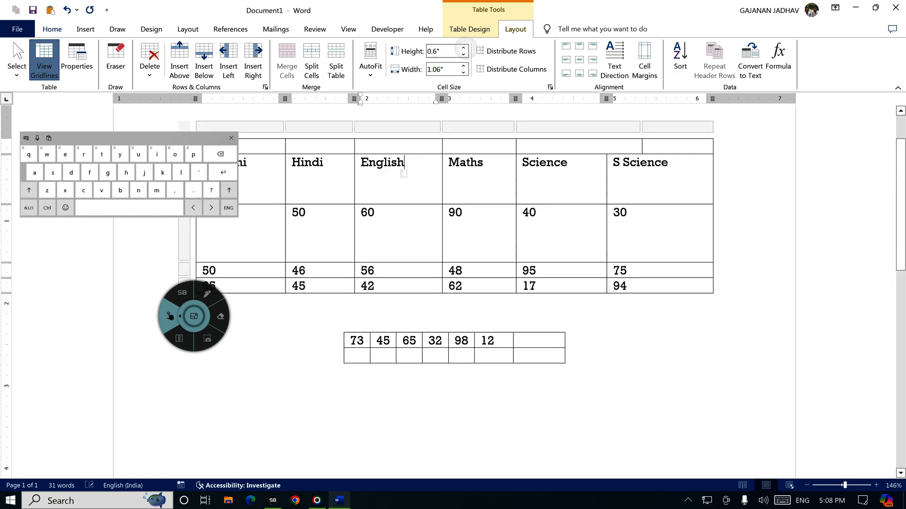
- Set the width of the Science column to 1.1 inches
click(567, 172)
click(462, 66)
click(463, 66)
click(463, 66)
click(463, 66)
click(463, 66)
- Mark the cell Height and Width settings with the annotation pen, and clear the mark
click(207, 294)
mouse_move(419, 41)
mouse_down()
mouse_move(386, 47)
mouse_move(457, 43)
mouse_move(432, 81)
mouse_move(422, 62)
mouse_up()
click(169, 316)
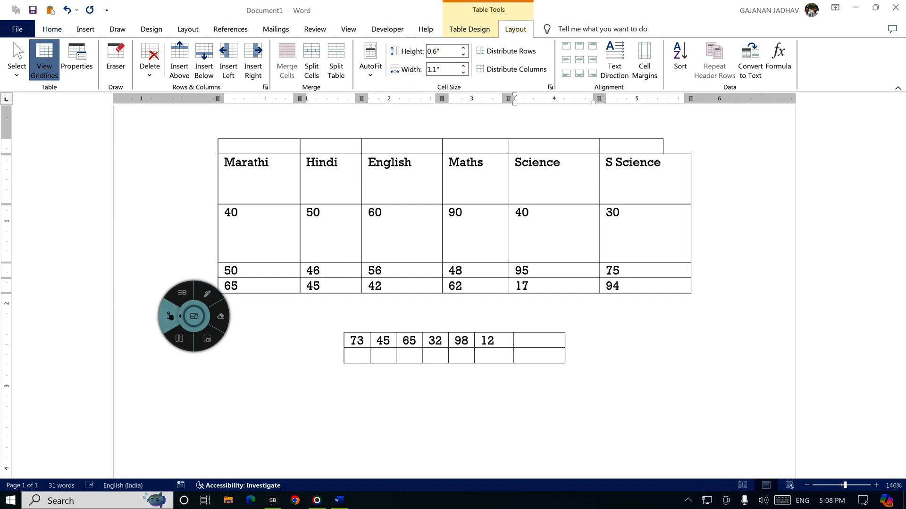
- Mark the uneven row heights and Distribute Rows with the annotation pen, clear the marks, and distribute the table's rows evenly
click(207, 294)
drag(218, 264, 282, 267)
drag(222, 277, 271, 279)
drag(234, 292, 269, 292)
mouse_move(252, 281)
mouse_down()
mouse_move(253, 290)
mouse_move(253, 265)
mouse_move(258, 270)
mouse_up()
mouse_move(251, 213)
mouse_down()
mouse_move(251, 260)
mouse_move(257, 221)
mouse_up()
mouse_move(253, 171)
mouse_down()
mouse_move(254, 198)
mouse_move(258, 176)
mouse_up()
mouse_move(253, 142)
mouse_down()
mouse_move(247, 153)
mouse_move(256, 144)
mouse_up()
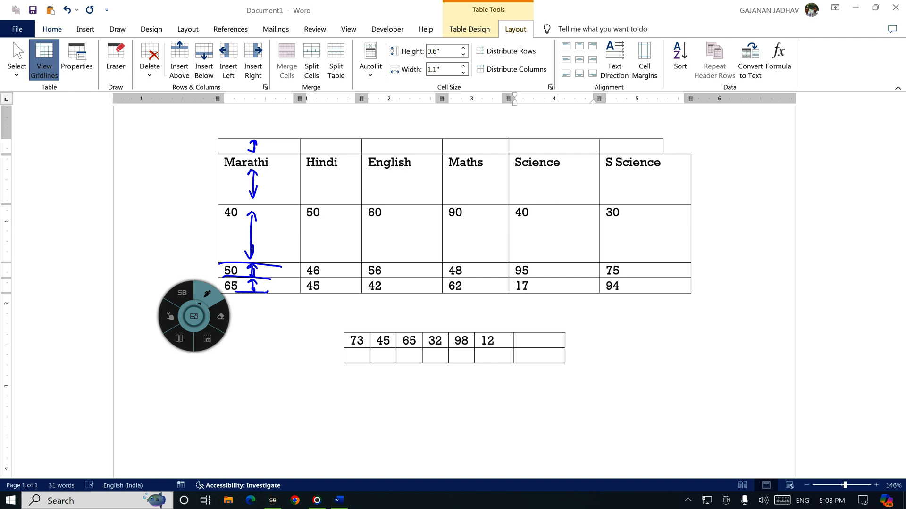
mouse_move(543, 46)
mouse_down()
mouse_move(495, 40)
mouse_move(500, 62)
mouse_move(548, 48)
mouse_up()
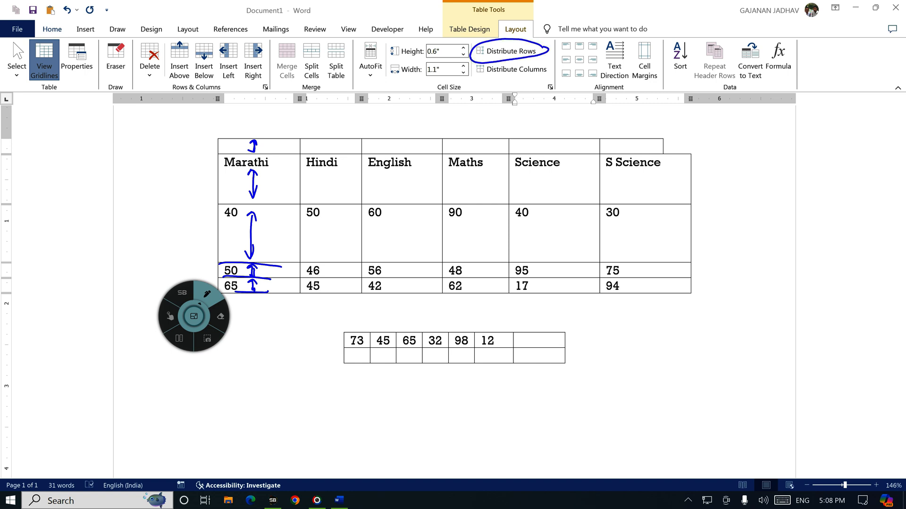
click(169, 316)
click(511, 51)
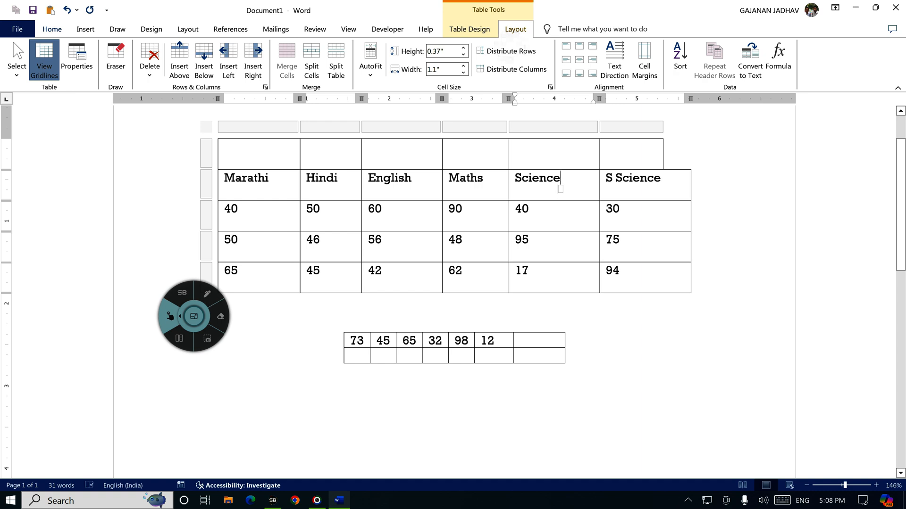
- Draw vertical arrows over each row's height in the Marathi column, and clear the marks
click(207, 294)
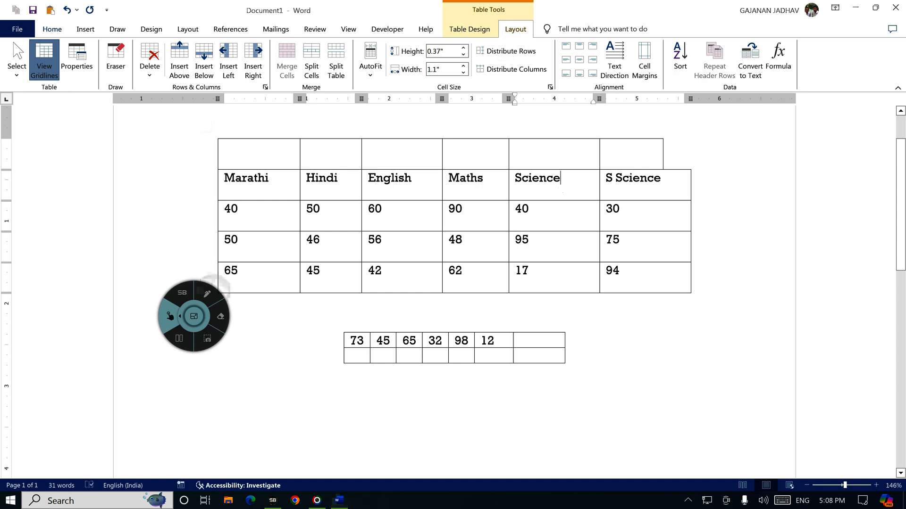
mouse_move(276, 141)
mouse_down()
mouse_move(276, 199)
mouse_move(278, 183)
mouse_up()
mouse_move(274, 208)
mouse_down()
mouse_move(272, 257)
mouse_move(281, 241)
mouse_move(272, 285)
mouse_move(279, 267)
mouse_up()
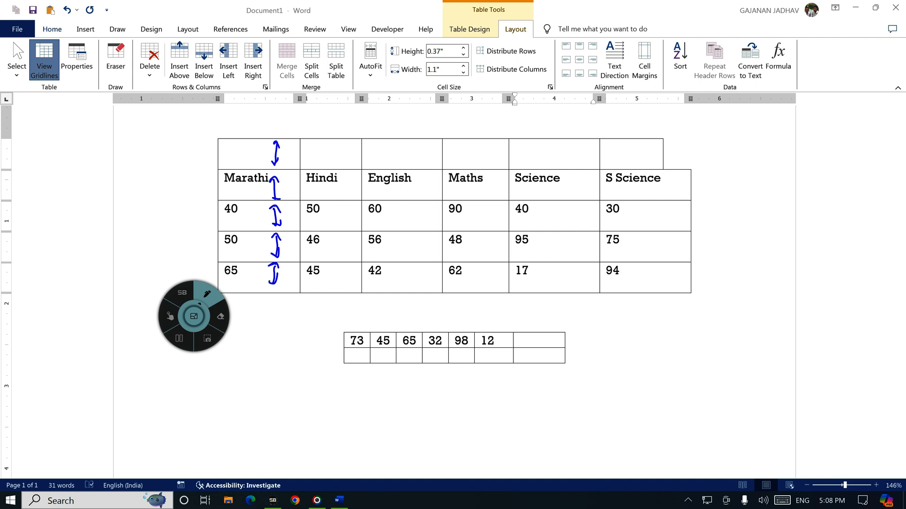
click(170, 316)
- Select the whole upper table, mark Distribute Columns with the annotation pen, and distribute the columns evenly
click(266, 159)
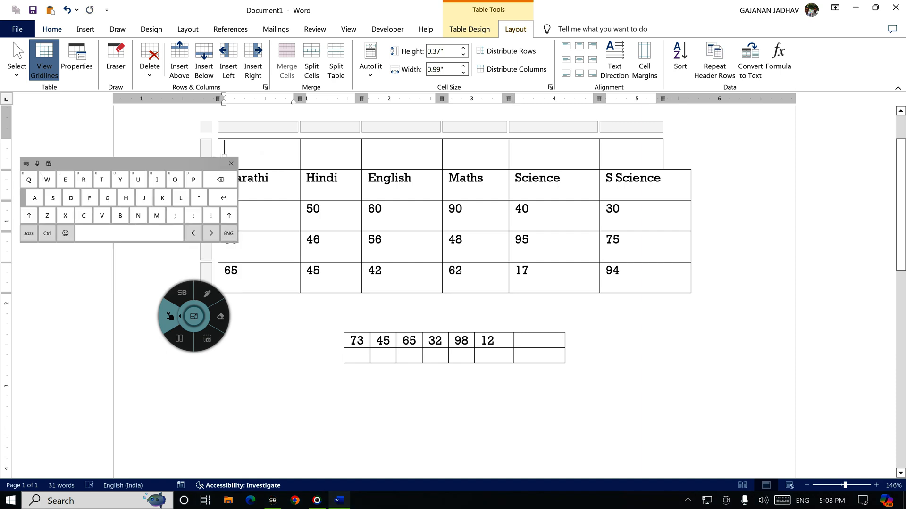
click(205, 126)
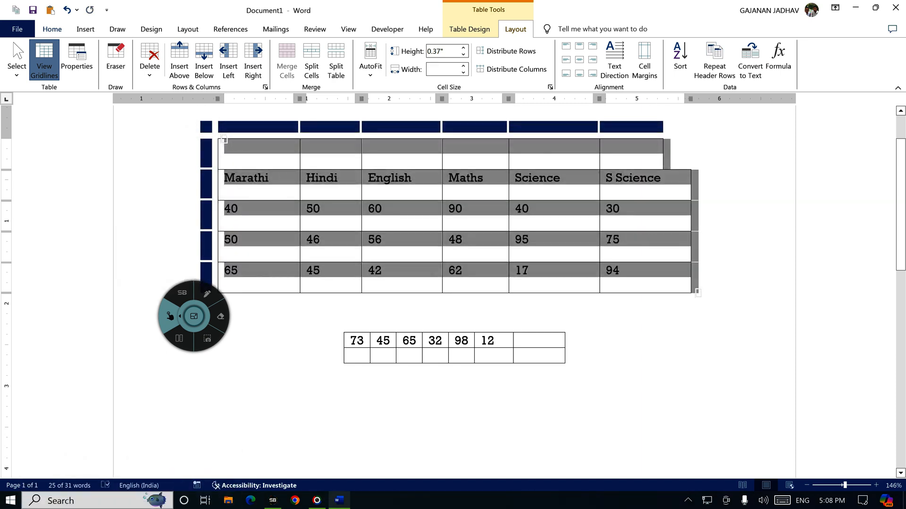
click(206, 294)
mouse_move(545, 60)
mouse_down()
mouse_move(490, 57)
mouse_move(534, 81)
mouse_move(544, 60)
mouse_up()
click(170, 316)
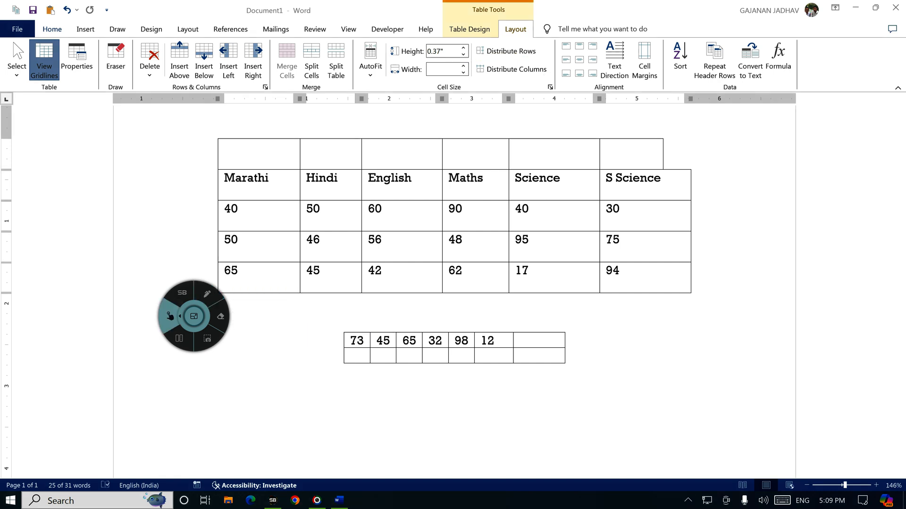
click(512, 69)
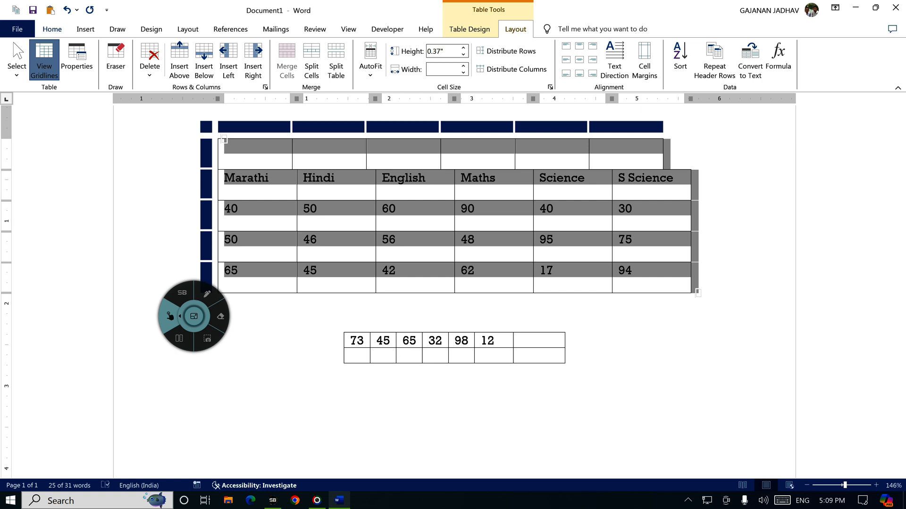
- Draw horizontal arrows across the width of each cell in the first marks row, and clear the marks
click(207, 294)
drag(225, 220, 288, 217)
drag(283, 211, 284, 223)
drag(229, 217, 235, 227)
drag(307, 220, 366, 218)
drag(357, 210, 371, 218)
drag(311, 217, 320, 226)
click(387, 217)
mouse_move(393, 219)
mouse_down()
mouse_move(452, 222)
mouse_move(399, 230)
mouse_up()
drag(478, 216, 524, 220)
mouse_move(512, 212)
mouse_down()
mouse_move(526, 220)
mouse_move(502, 224)
mouse_up()
drag(564, 221, 609, 218)
mouse_move(589, 212)
mouse_down()
mouse_move(613, 227)
mouse_move(668, 218)
mouse_move(683, 227)
mouse_up()
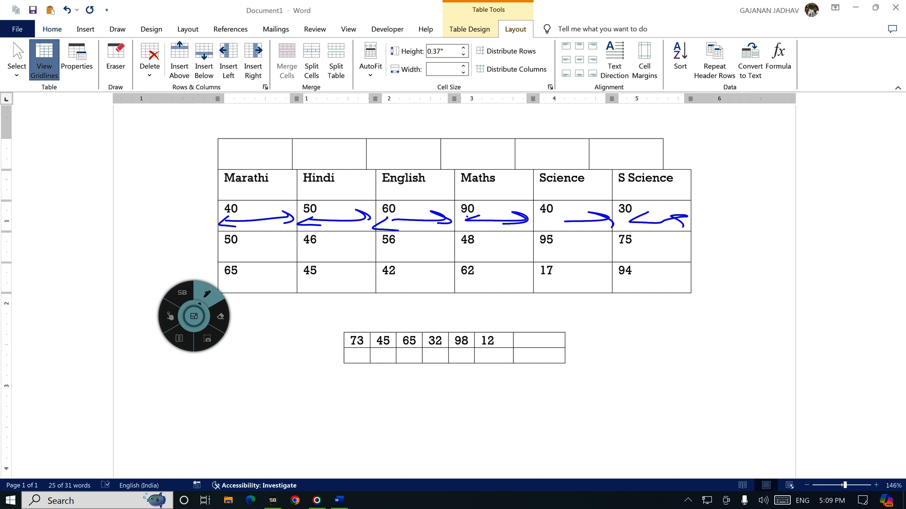
click(170, 317)
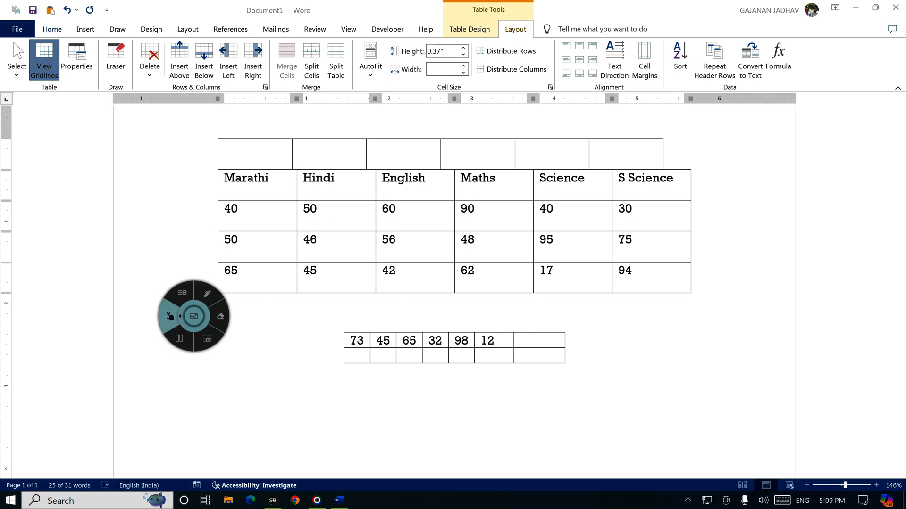
- Set the height of the subject header row to 0.8 inches
click(336, 181)
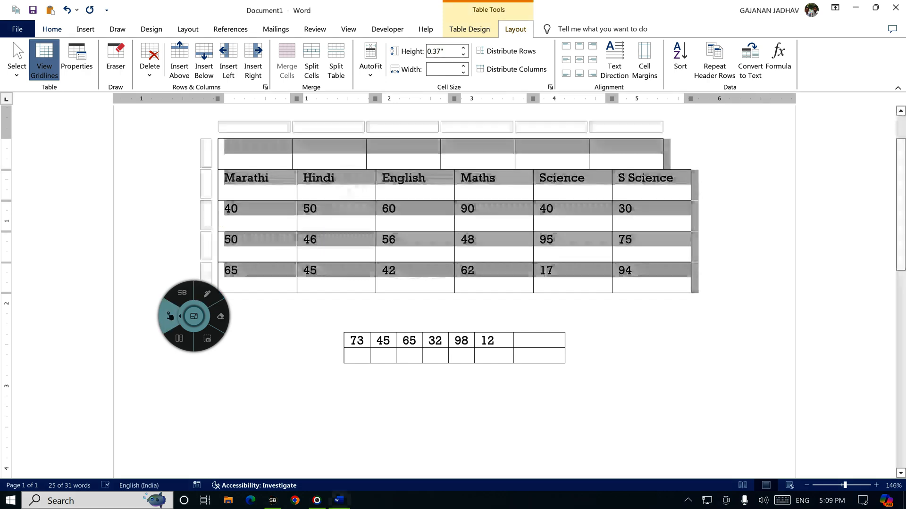
click(463, 48)
click(462, 48)
click(462, 48)
click(462, 48)
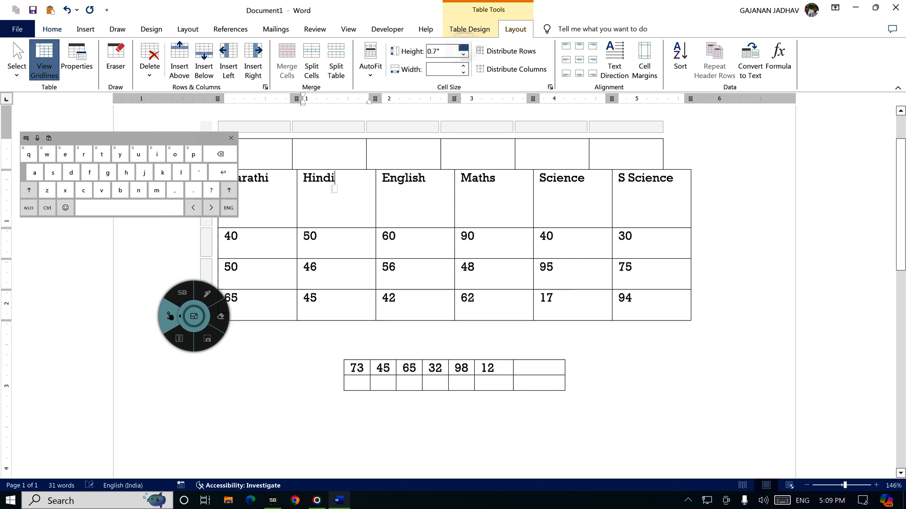
click(462, 48)
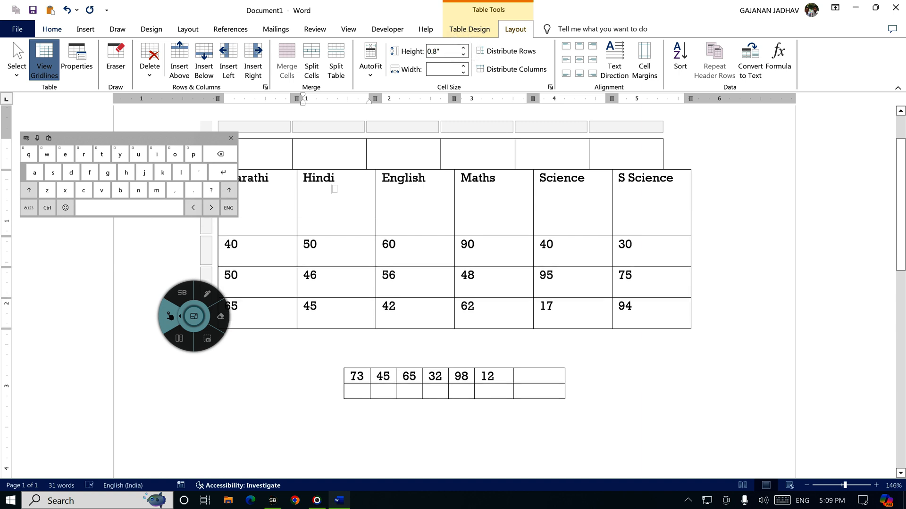
- Try increasing the width of the Hindi cell in the upper marks table
click(464, 66)
click(463, 66)
click(464, 66)
click(464, 66)
click(463, 67)
click(463, 67)
click(463, 66)
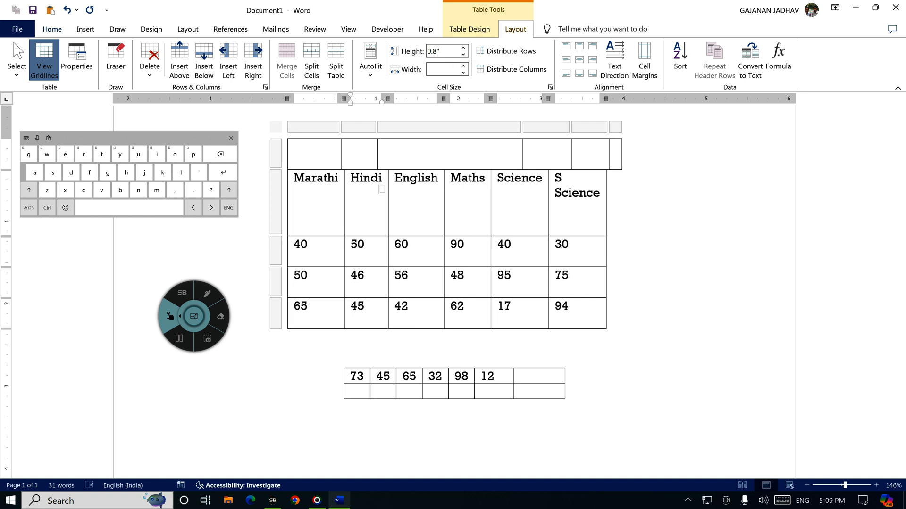
- Undo the earlier sizing, distribution, splitting and row changes, back to one compact five-row marks table
click(67, 9)
click(67, 10)
click(67, 10)
click(67, 9)
click(67, 9)
click(67, 9)
click(67, 9)
click(67, 9)
click(67, 9)
click(67, 9)
click(67, 9)
click(67, 10)
click(67, 10)
click(67, 10)
click(67, 9)
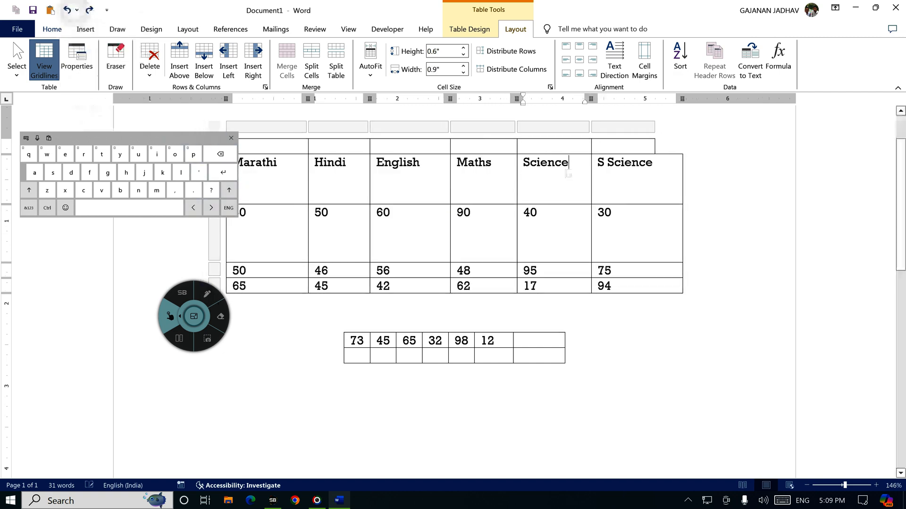
click(69, 10)
click(68, 9)
click(76, 10)
click(75, 10)
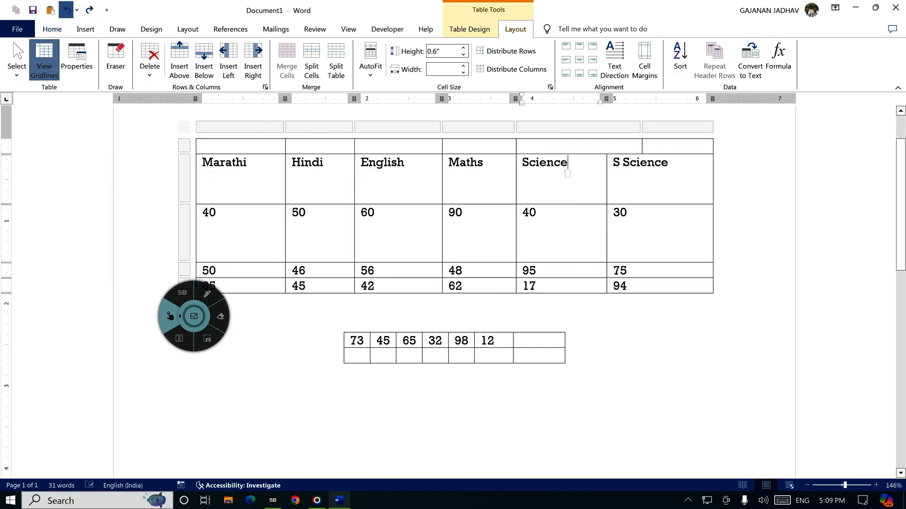
click(67, 9)
click(67, 9)
click(67, 9)
click(67, 9)
click(67, 10)
click(67, 10)
click(67, 9)
click(67, 9)
click(67, 9)
click(67, 10)
click(67, 9)
click(67, 10)
click(67, 10)
click(67, 9)
click(67, 9)
click(67, 10)
click(67, 10)
click(67, 9)
click(67, 9)
click(67, 9)
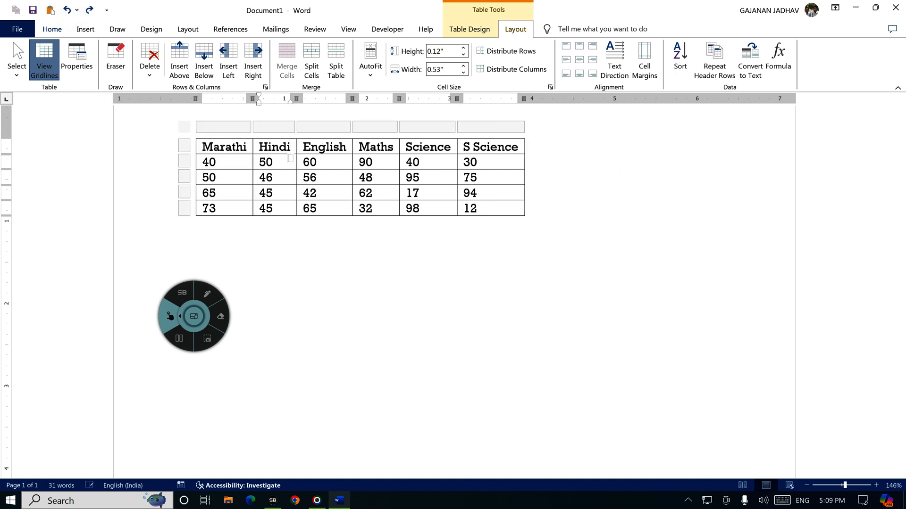
- Set the height of the subject header row to 0.7 inches
click(463, 48)
click(463, 47)
click(463, 48)
click(463, 47)
click(463, 48)
click(463, 47)
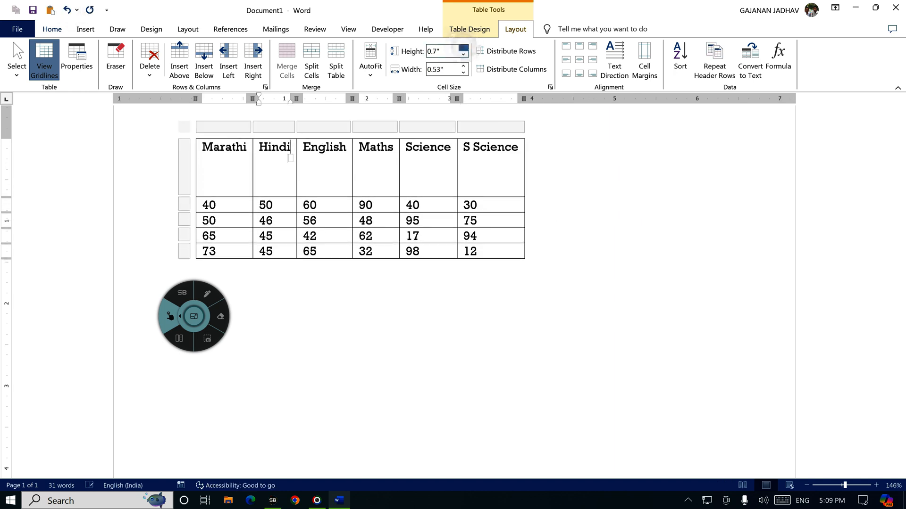
- Set the width of the Hindi column to 1.6 inches
click(463, 66)
click(464, 66)
click(463, 66)
click(463, 66)
click(463, 66)
click(463, 66)
click(464, 66)
click(463, 66)
click(463, 66)
click(463, 66)
click(463, 67)
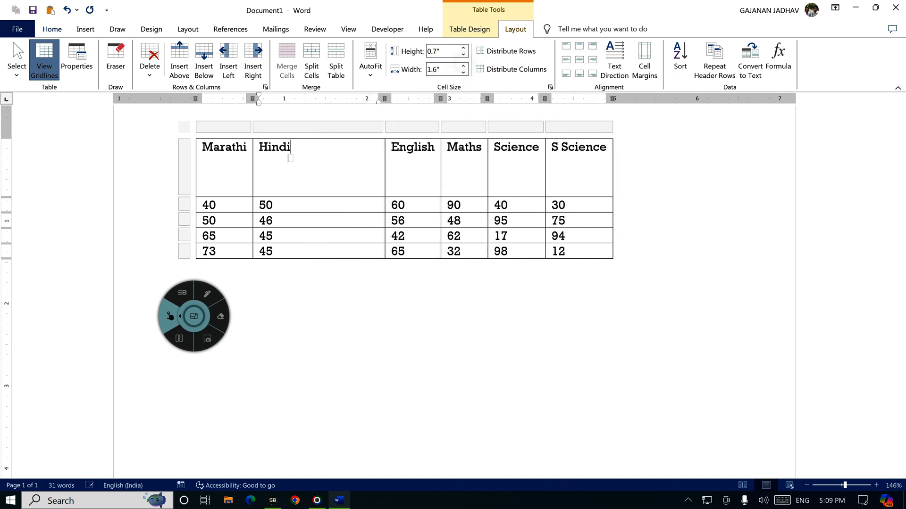
- Circle the Hindi heading with the annotation pen, and outline and mark the nine cell alignment options
click(207, 294)
drag(296, 137, 297, 143)
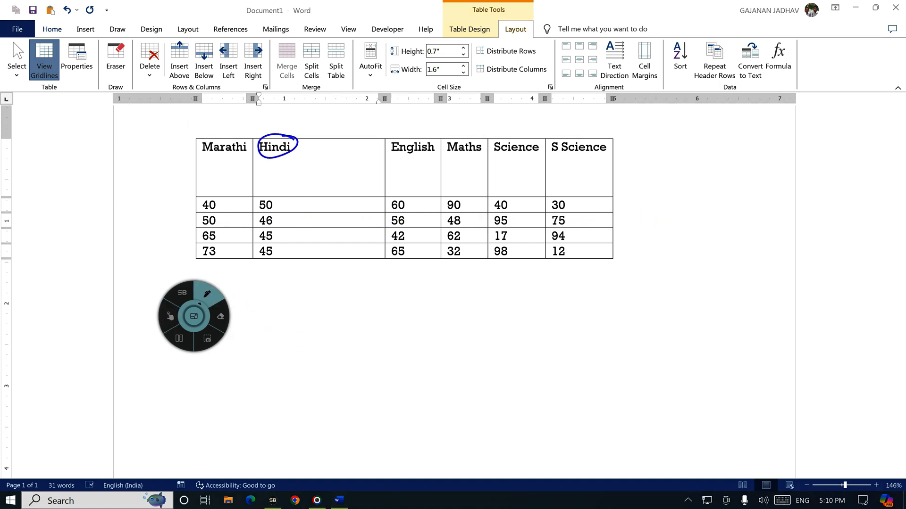
mouse_move(560, 39)
mouse_down()
mouse_move(556, 88)
mouse_move(600, 62)
mouse_move(565, 37)
mouse_move(573, 29)
mouse_move(586, 35)
mouse_move(570, 57)
mouse_up()
drag(574, 62, 582, 55)
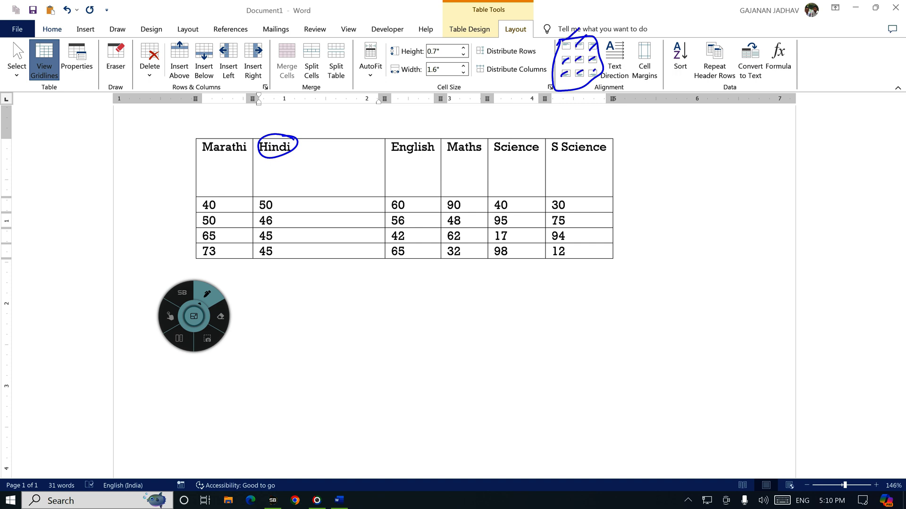
- Draw ovals at the other eight alignment positions inside the Hindi header cell, and clear the marks
mouse_move(325, 143)
mouse_down()
mouse_move(312, 144)
mouse_move(324, 142)
mouse_up()
mouse_move(380, 141)
mouse_down()
mouse_move(367, 144)
mouse_move(380, 142)
mouse_up()
mouse_move(277, 166)
mouse_down()
mouse_move(267, 171)
mouse_move(366, 175)
mouse_move(376, 163)
mouse_up()
mouse_move(277, 183)
mouse_down()
mouse_move(270, 190)
mouse_move(328, 184)
mouse_up()
mouse_move(366, 181)
mouse_down()
mouse_move(355, 187)
mouse_move(373, 185)
mouse_up()
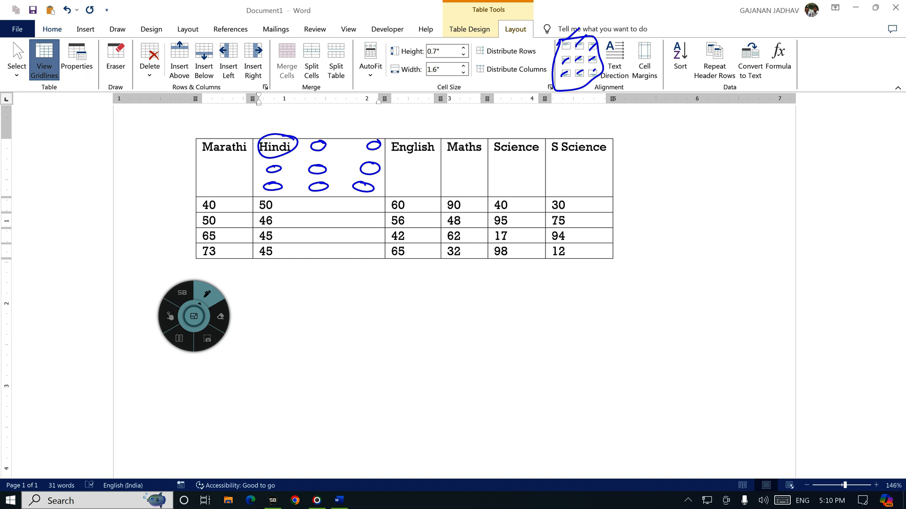
click(169, 316)
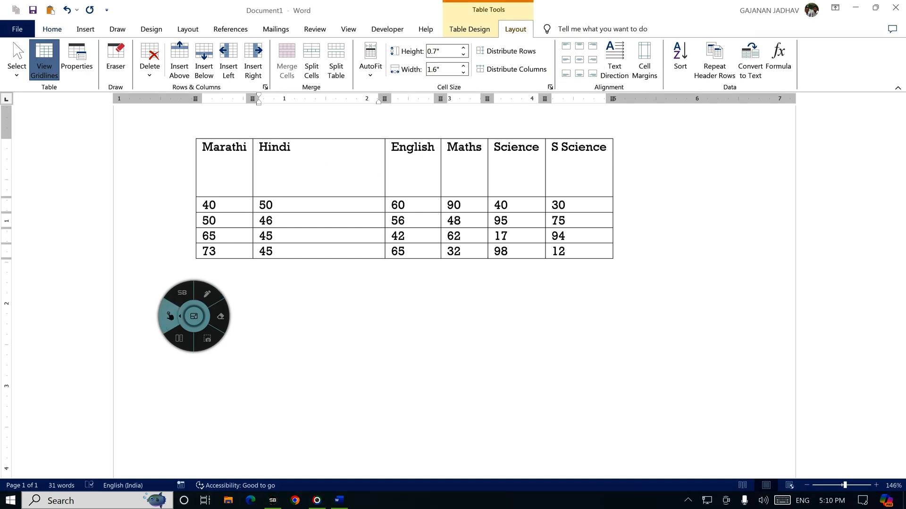
- Apply each of the nine cell alignments in order to the Hindi header cell, ending with bottom right
click(566, 46)
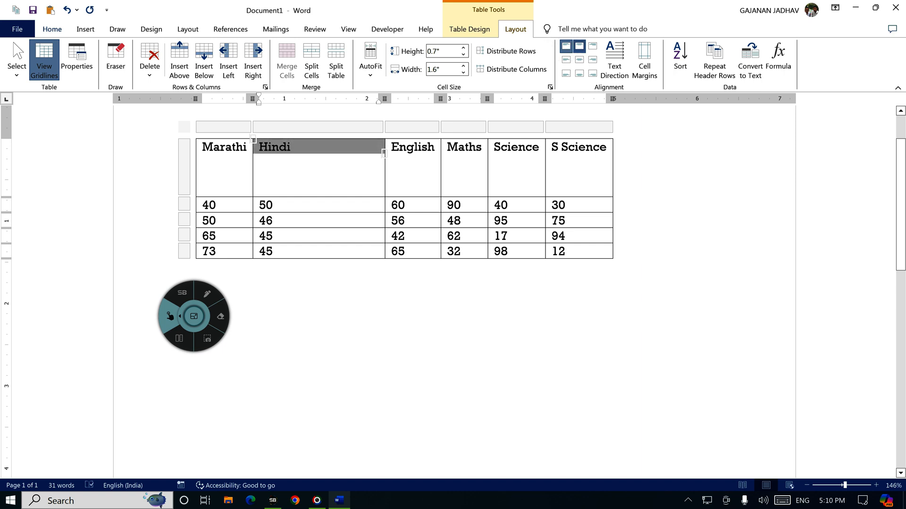
click(579, 46)
click(592, 46)
click(566, 60)
click(580, 60)
click(592, 60)
click(566, 74)
click(580, 74)
click(592, 73)
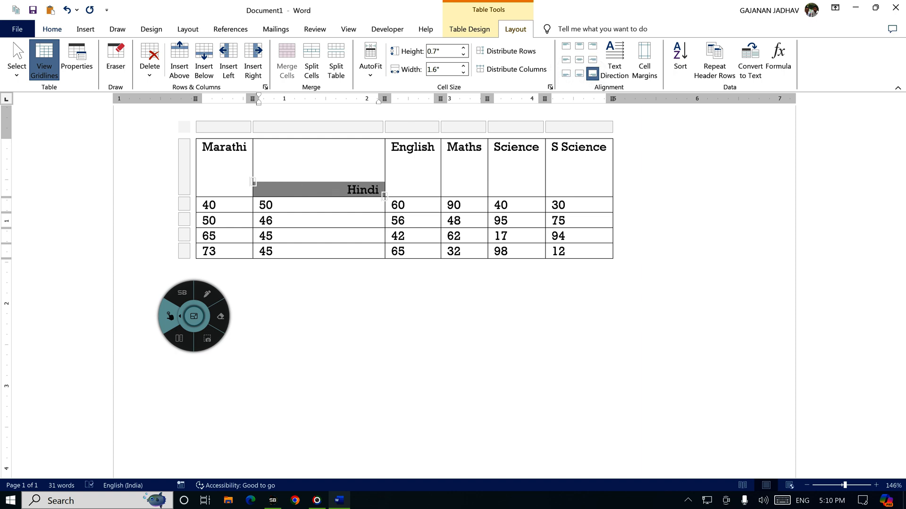
- Switch the Hindi header cell among the middle and bottom alignments, ending with centre left
click(580, 60)
click(592, 60)
click(566, 59)
click(566, 74)
click(580, 73)
click(579, 60)
click(592, 60)
click(592, 73)
click(566, 60)
click(580, 60)
click(566, 60)
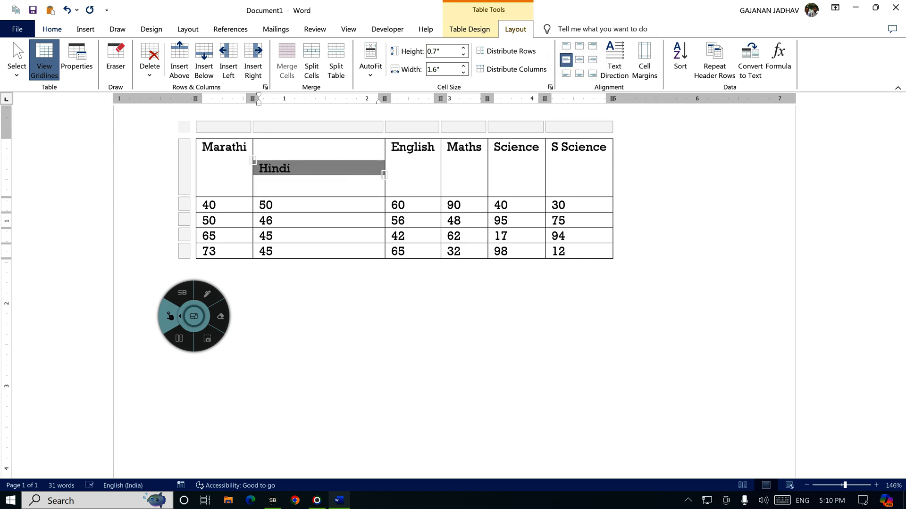
- Circle the Text Direction command with the annotation pen, move the annotation wheel beside the table, and clear the marks
click(207, 294)
mouse_move(637, 82)
mouse_down()
mouse_move(637, 62)
mouse_move(601, 47)
mouse_move(630, 54)
mouse_up()
drag(194, 316, 672, 190)
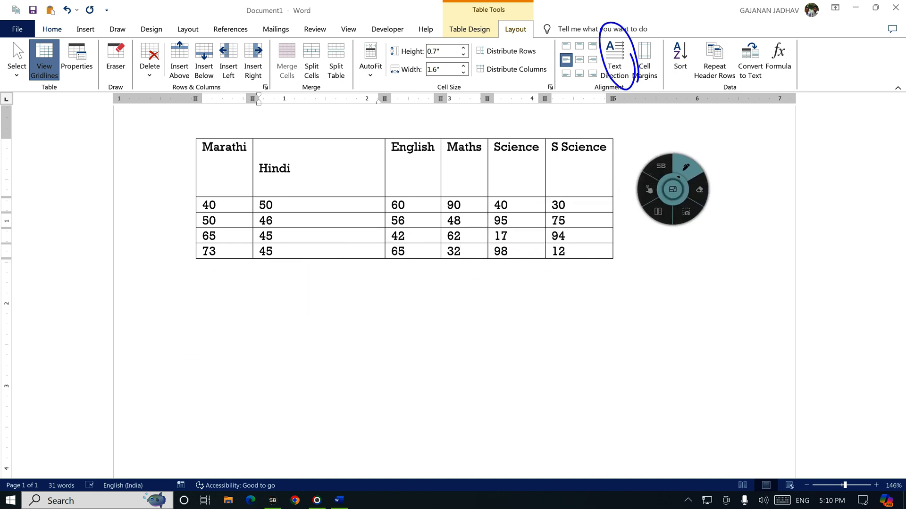
click(649, 189)
- Cycle the Hindi header cell's text direction repeatedly through both vertical orientations, ending with horizontal text
click(614, 57)
click(614, 57)
click(615, 57)
click(615, 57)
click(615, 57)
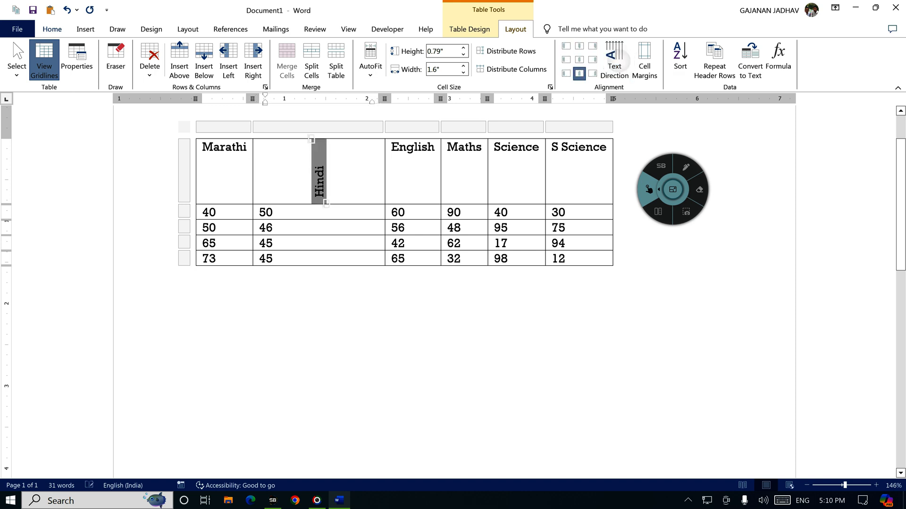
click(614, 56)
click(614, 56)
click(614, 57)
click(614, 56)
click(614, 57)
click(614, 56)
click(614, 57)
click(614, 56)
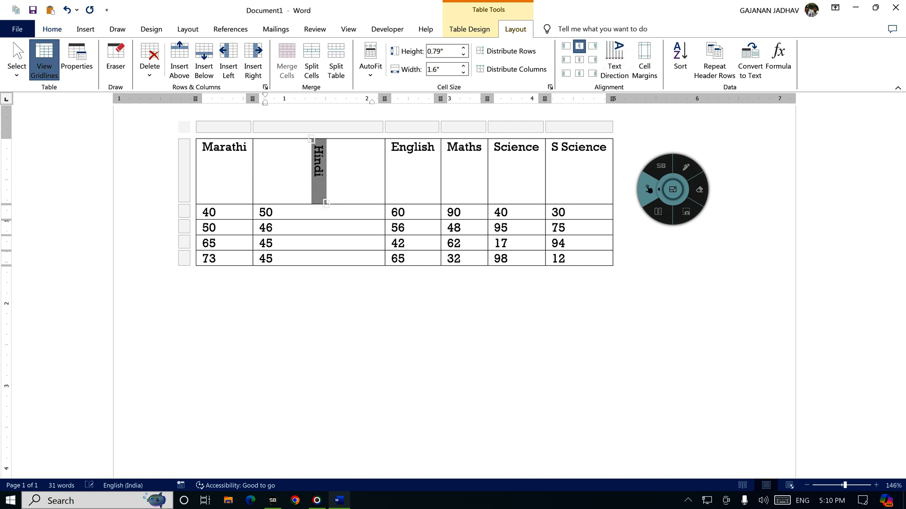
click(614, 56)
click(614, 56)
click(614, 57)
click(614, 57)
click(615, 56)
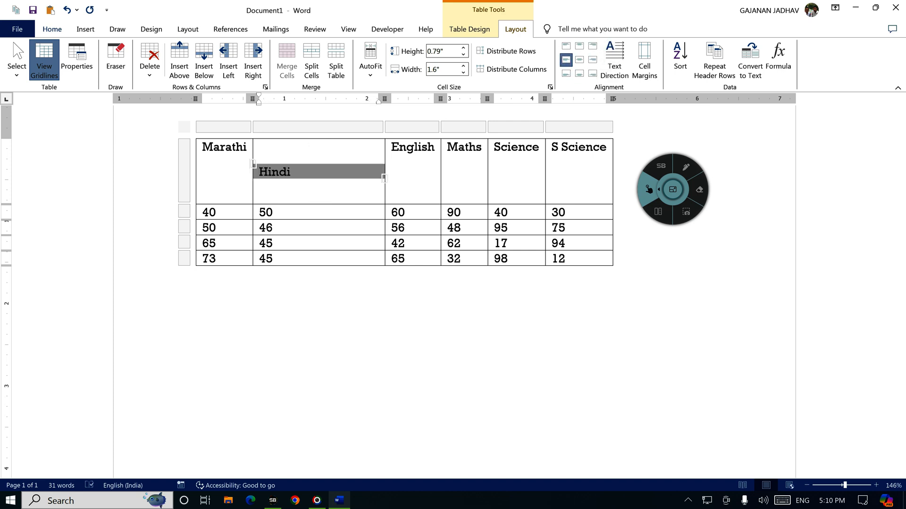
- Open the cell margins options, and handwrite the Marathi term and an underlined "margins" beside the table
click(655, 68)
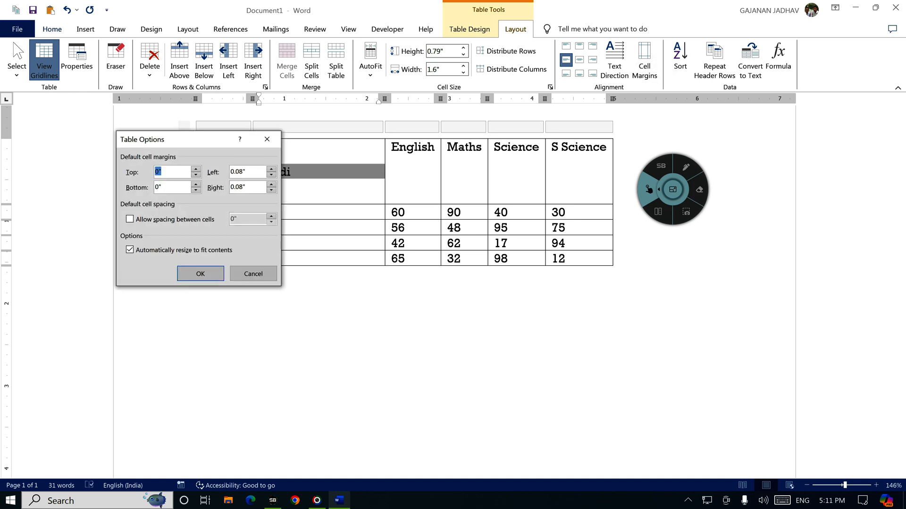
click(686, 166)
drag(754, 176, 779, 168)
mouse_move(785, 167)
mouse_down()
mouse_move(787, 176)
mouse_move(802, 176)
mouse_move(810, 158)
mouse_up()
mouse_move(766, 219)
mouse_down()
mouse_move(775, 210)
mouse_move(780, 218)
mouse_up()
mouse_move(788, 210)
mouse_down()
mouse_move(787, 217)
mouse_move(810, 206)
mouse_move(808, 226)
mouse_move(835, 213)
mouse_up()
drag(846, 202, 839, 215)
drag(762, 233, 862, 230)
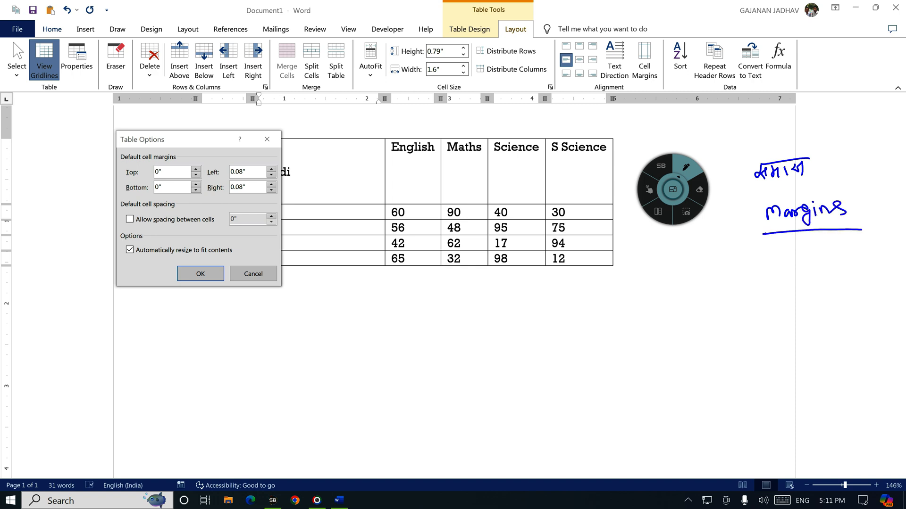
- Mark the page margins on all four sides and the space beside the Hindi text, and clear the annotations
mouse_move(122, 121)
mouse_down()
mouse_move(163, 111)
mouse_move(167, 126)
mouse_up()
drag(324, 112, 325, 142)
drag(116, 354, 189, 358)
drag(651, 319, 713, 333)
drag(439, 448, 444, 479)
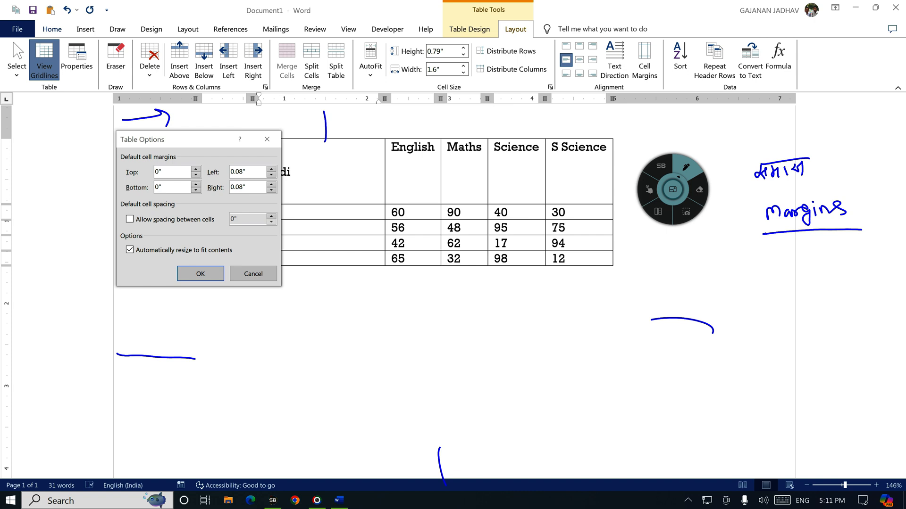
drag(259, 141, 215, 145)
mouse_move(291, 145)
mouse_down()
mouse_move(316, 192)
mouse_move(305, 151)
mouse_move(320, 154)
mouse_up()
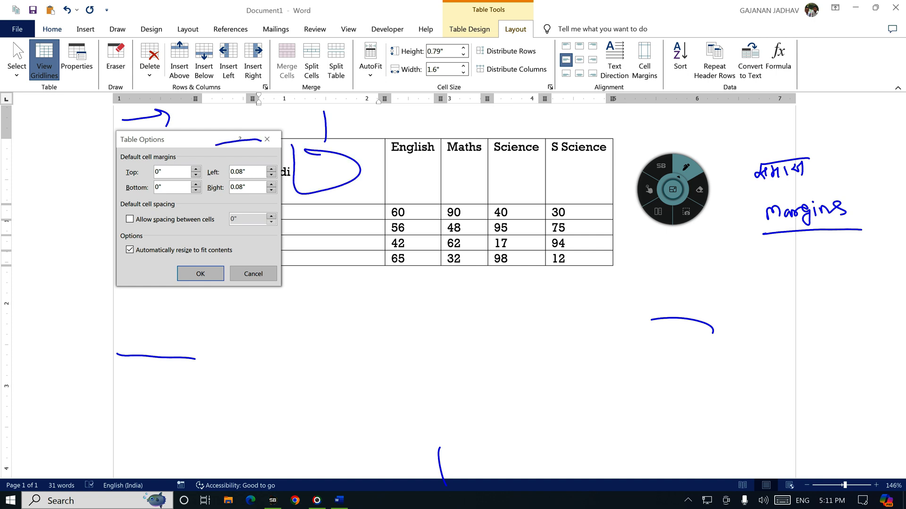
click(648, 189)
- Move the Table Options dialog below the header row, and set the default cell margins to 0.21" top and 0.12" bottom
mouse_move(142, 139)
mouse_down()
mouse_move(209, 230)
mouse_move(284, 246)
mouse_up()
click(337, 276)
click(337, 276)
click(337, 276)
click(337, 276)
click(337, 276)
click(337, 276)
click(337, 276)
click(337, 292)
click(337, 291)
click(338, 291)
- Increase the left and right default cell margins, and apply the margin settings to the table
click(413, 276)
click(413, 275)
click(413, 275)
click(413, 276)
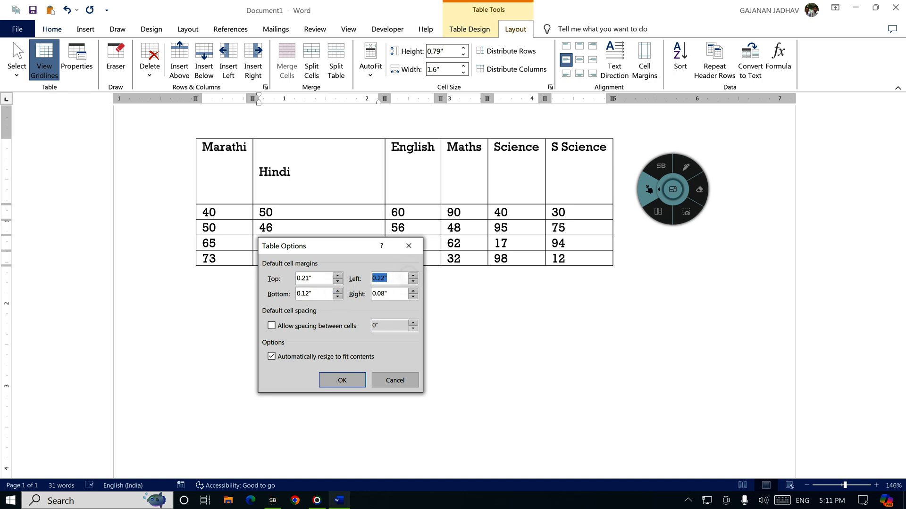
click(413, 291)
click(413, 291)
click(414, 291)
click(413, 291)
click(413, 291)
click(413, 275)
click(413, 275)
click(413, 276)
click(413, 276)
key(Return)
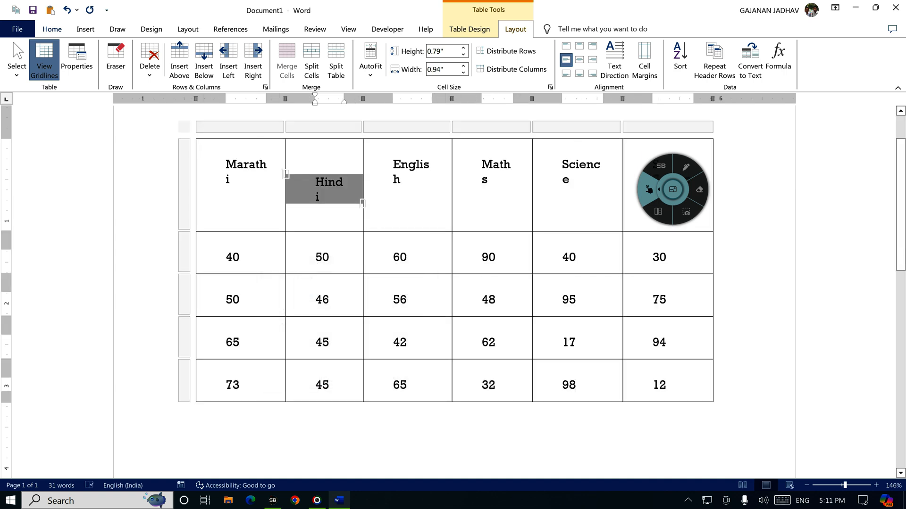
- Draw pen marks in the margin space on all four sides of the Hindi text
click(686, 167)
drag(289, 191, 361, 187)
drag(321, 142, 322, 163)
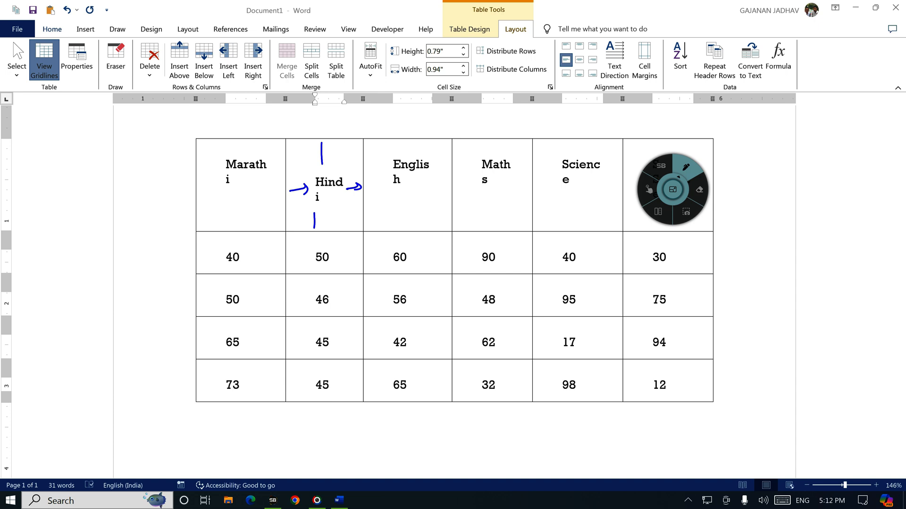
- Clear the pen marks, and undo the cell margin changes and the last text direction change on the Hindi cell
click(649, 189)
click(67, 10)
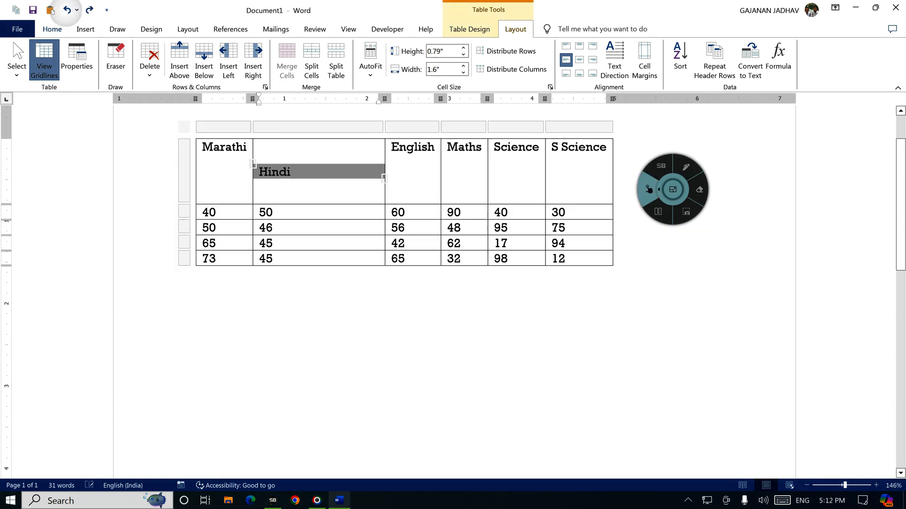
click(67, 10)
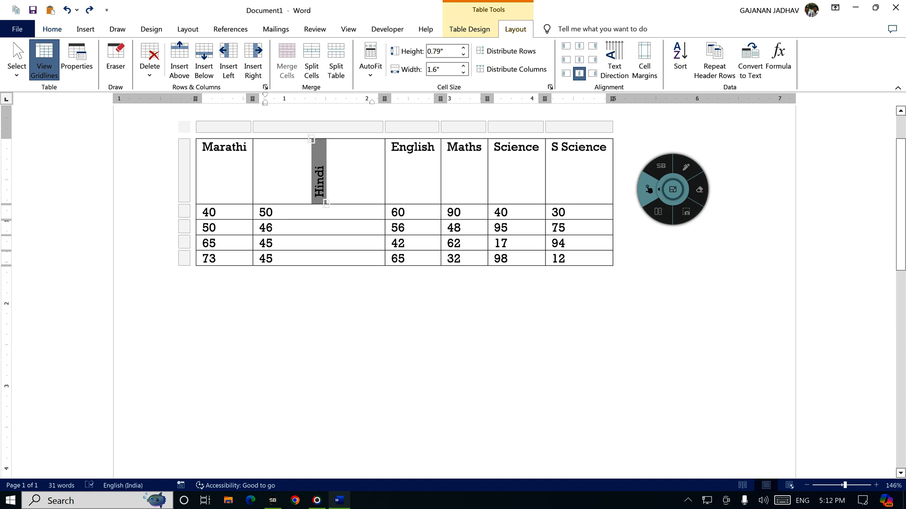
- Circle the Sort and Repeat Header Rows commands with the pen, and clear the marks
click(686, 166)
mouse_move(700, 51)
mouse_down()
mouse_move(682, 90)
mouse_move(699, 48)
mouse_up()
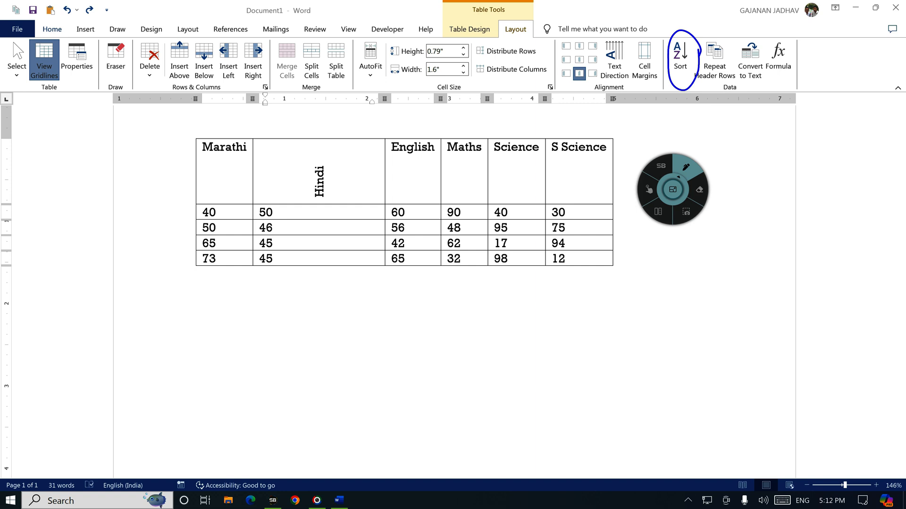
mouse_move(736, 79)
mouse_down()
mouse_move(701, 37)
mouse_move(707, 100)
mouse_move(729, 91)
mouse_up()
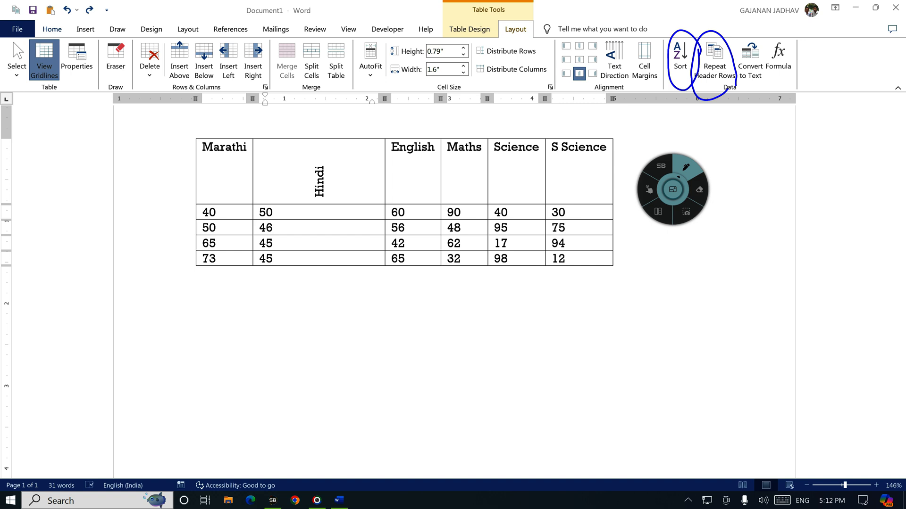
click(648, 189)
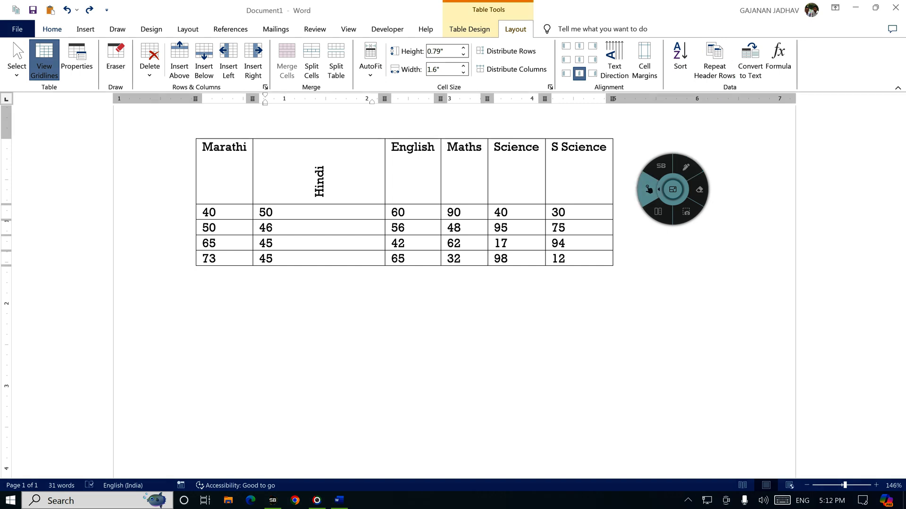
- Switch to Excel, open the recent workbook SOLAR FRAMEWORK (9), and copy its learner table
click(85, 501)
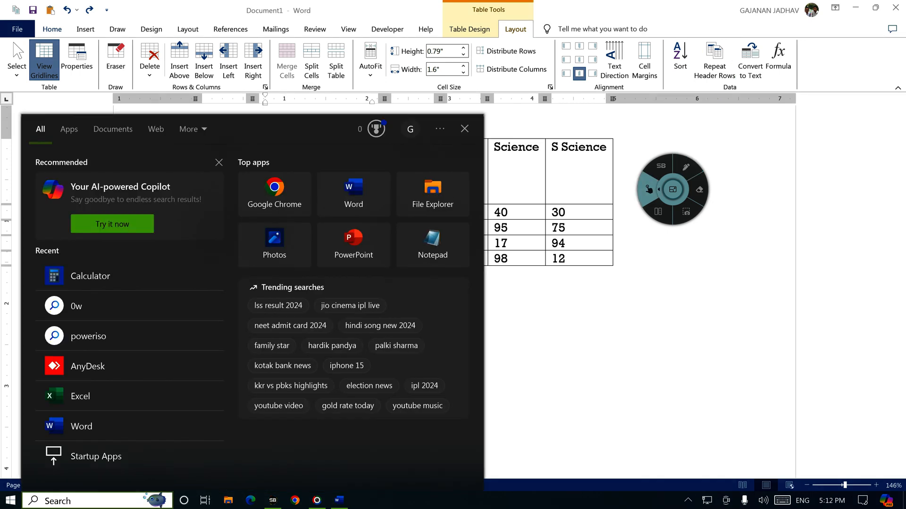
click(81, 396)
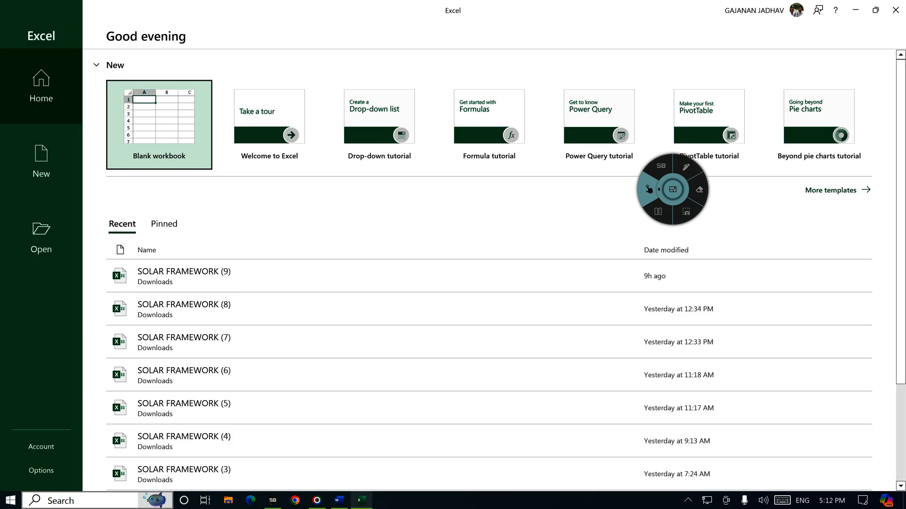
click(184, 276)
click(29, 145)
drag(38, 142, 524, 394)
click(519, 315)
click(572, 269)
- Switch back to Word and create a new blank document
click(339, 501)
click(18, 30)
click(35, 84)
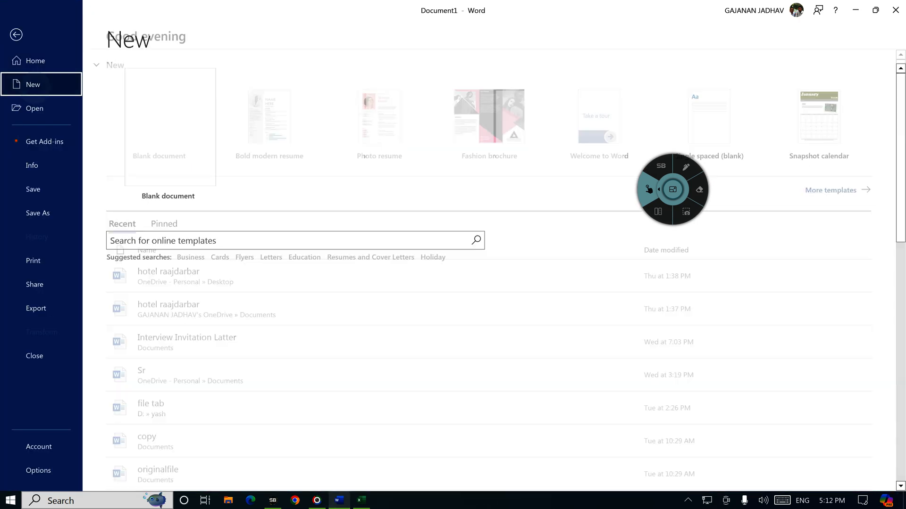
click(170, 127)
- Paste the copied learner table into the blank document
click(161, 236)
key(super+v)
click(222, 419)
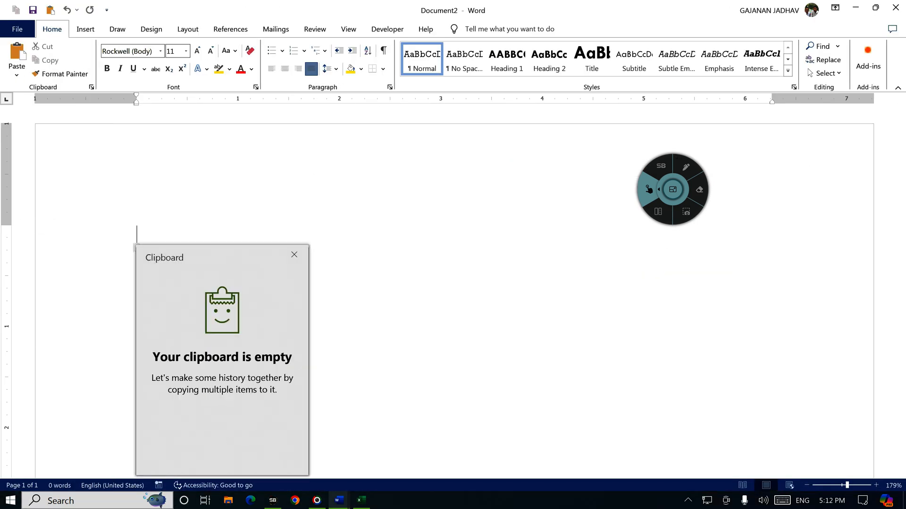
click(16, 54)
scroll(453, 293, up, 15)
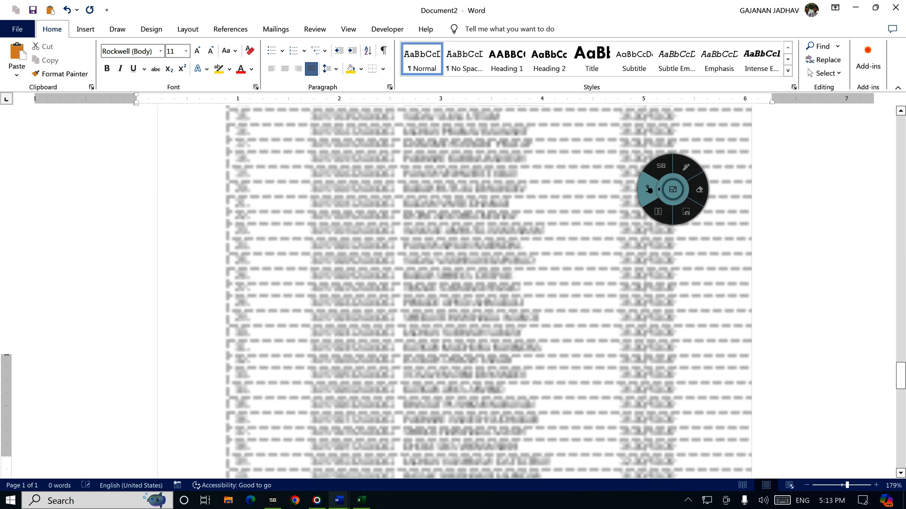
scroll(452, 292, up, 6)
scroll(379, 317, down, 3)
- Select the whole learner table and fit it to the page width with AutoFit Window
drag(350, 190, 397, 485)
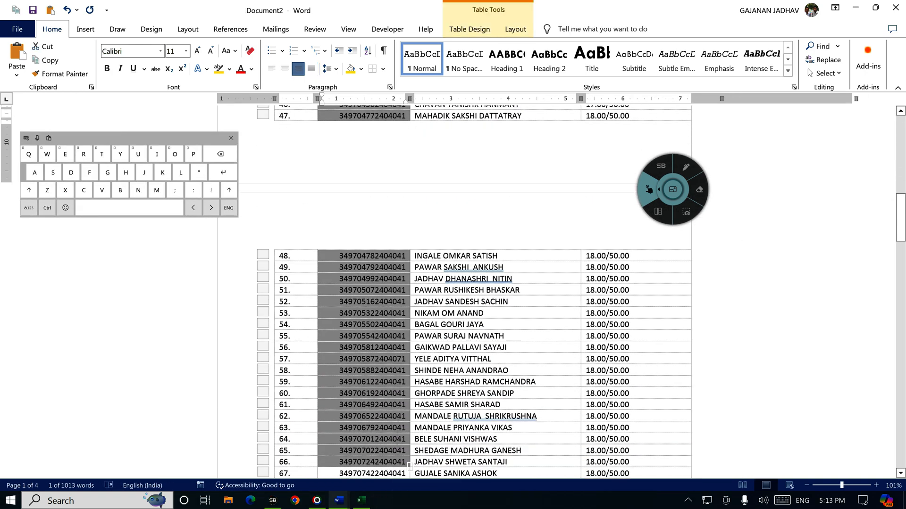
click(340, 191)
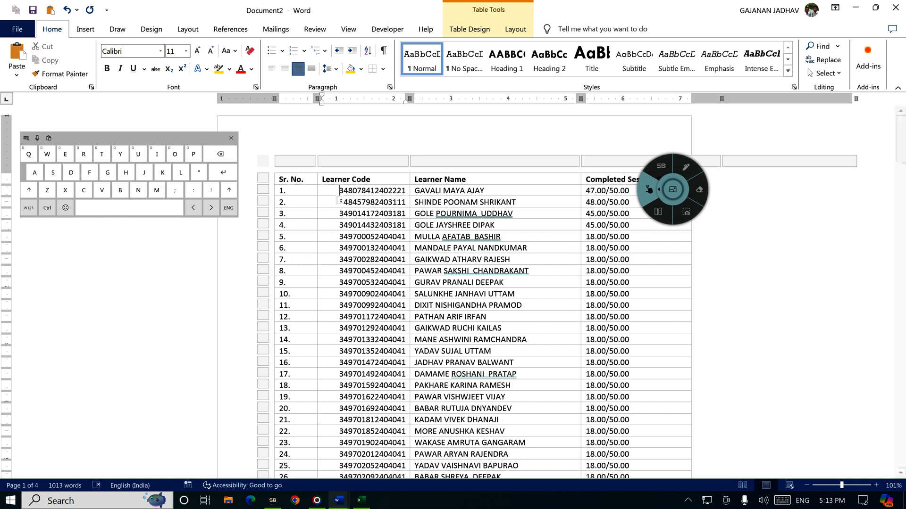
click(263, 160)
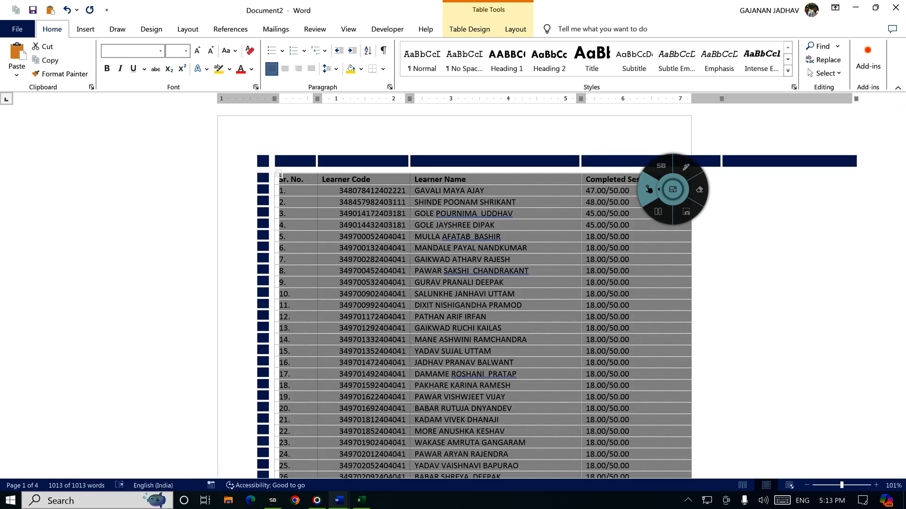
click(516, 28)
click(370, 66)
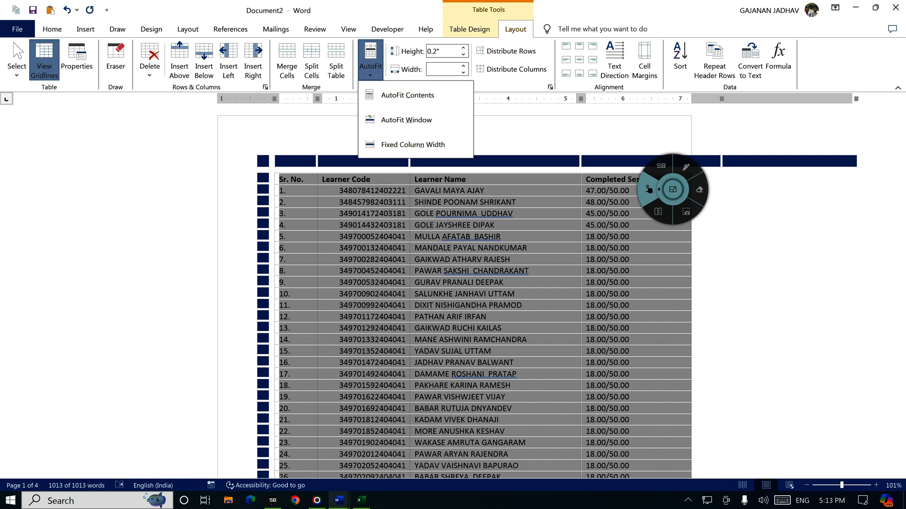
click(406, 119)
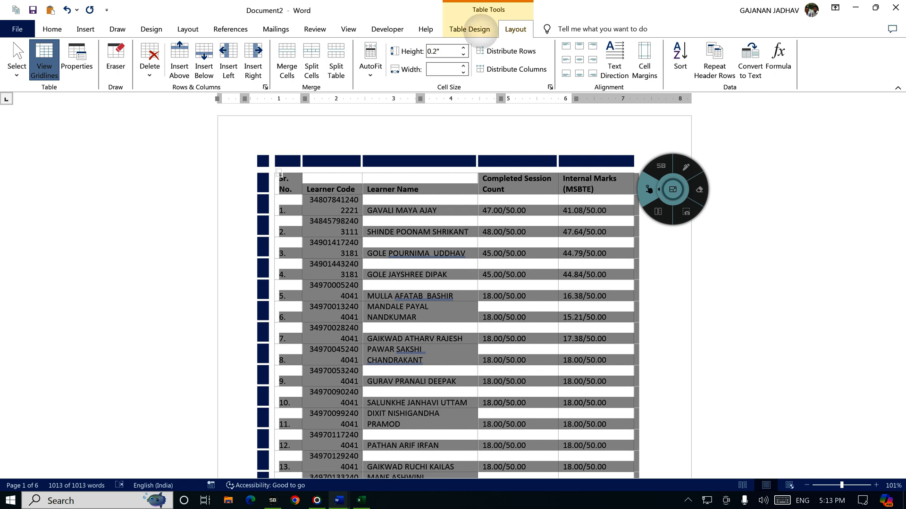
- Apply All Borders to the learner table
click(469, 29)
click(586, 70)
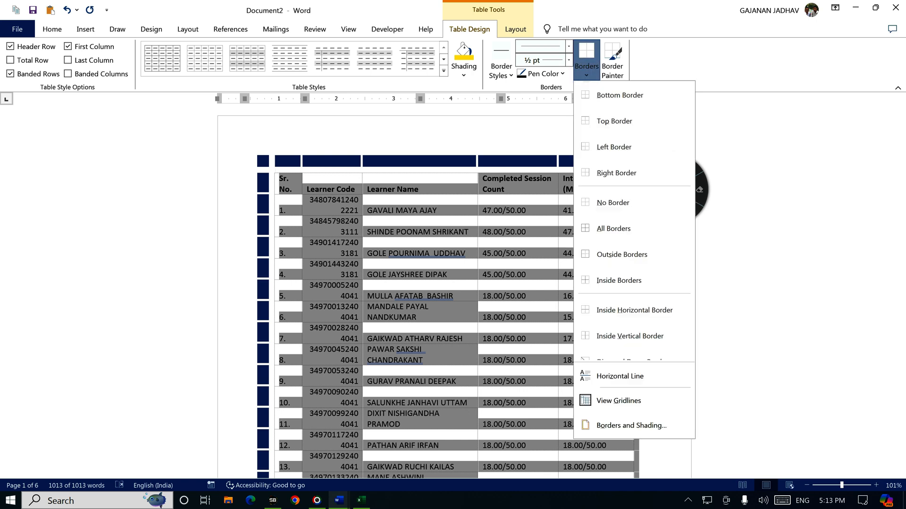
click(613, 229)
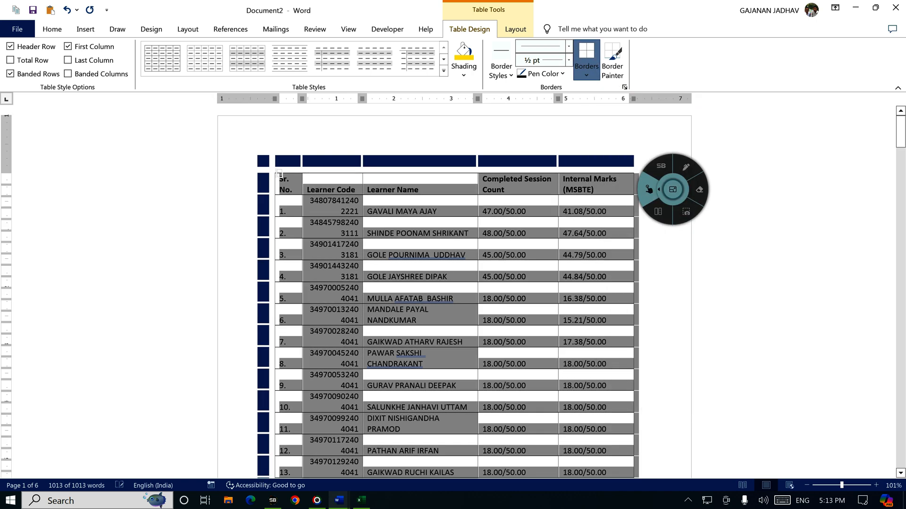
- Circle the Repeat Header Rows command with the pen, and clear the mark
click(515, 29)
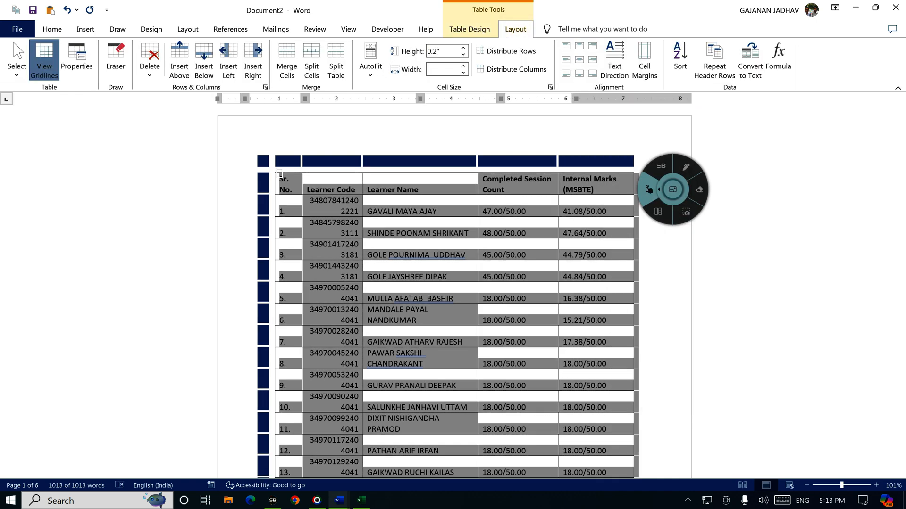
click(686, 167)
mouse_move(704, 37)
mouse_down()
mouse_move(714, 91)
mouse_move(706, 35)
mouse_up()
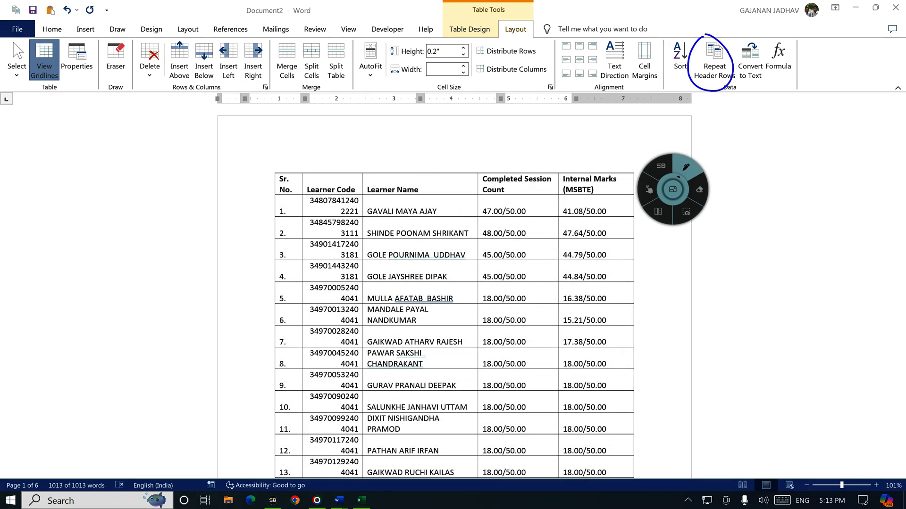
click(649, 189)
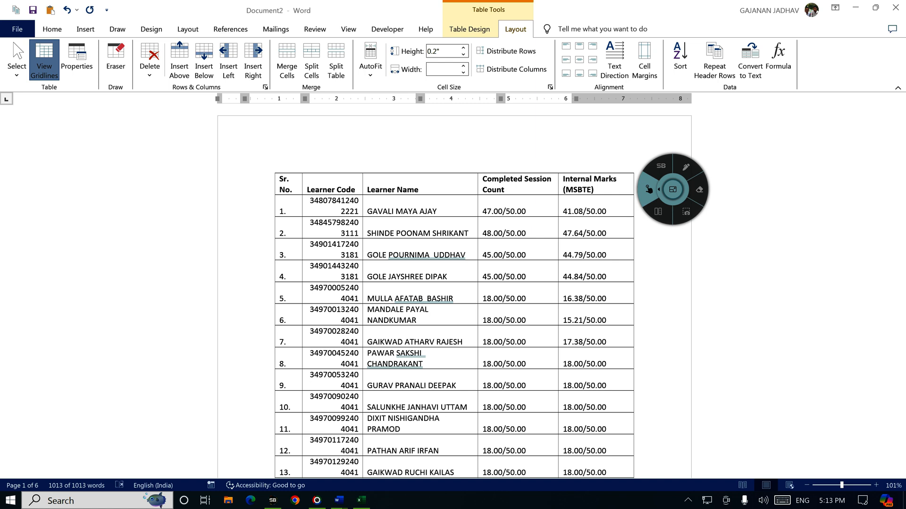
- Show the print preview, and draw pen ticks above the five table columns on the first two pages
click(18, 29)
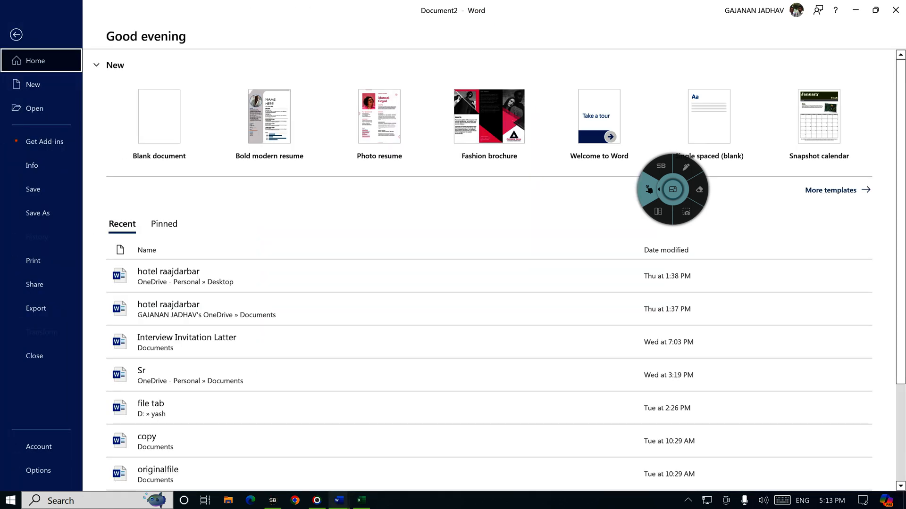
key(ctrl+p)
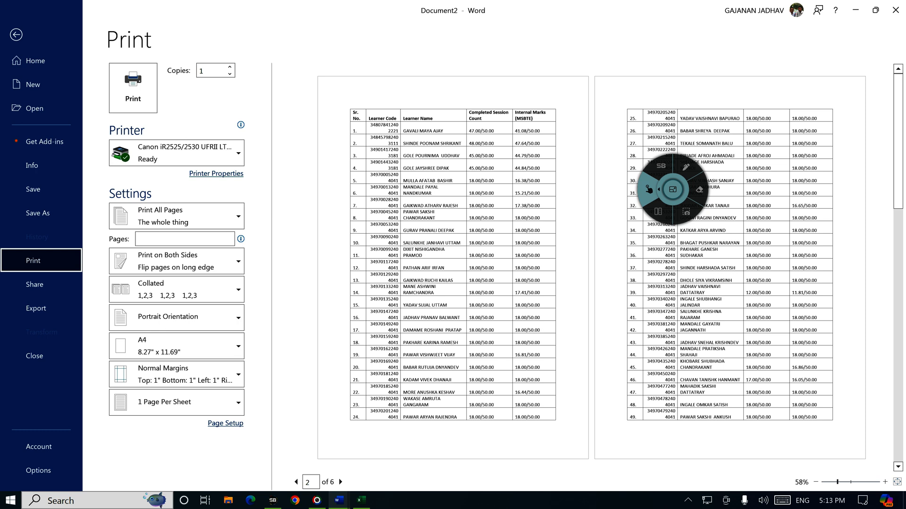
click(685, 167)
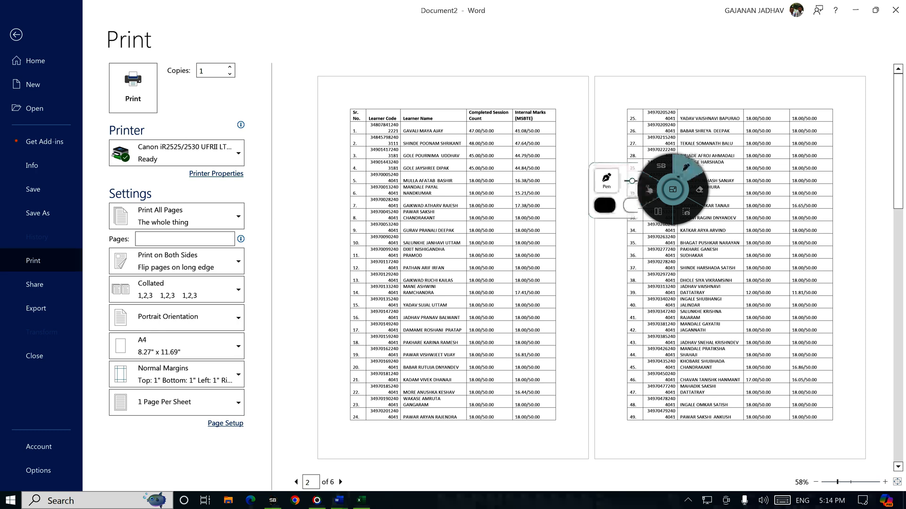
mouse_move(352, 102)
mouse_down()
mouse_move(499, 96)
mouse_move(528, 107)
mouse_move(540, 98)
mouse_up()
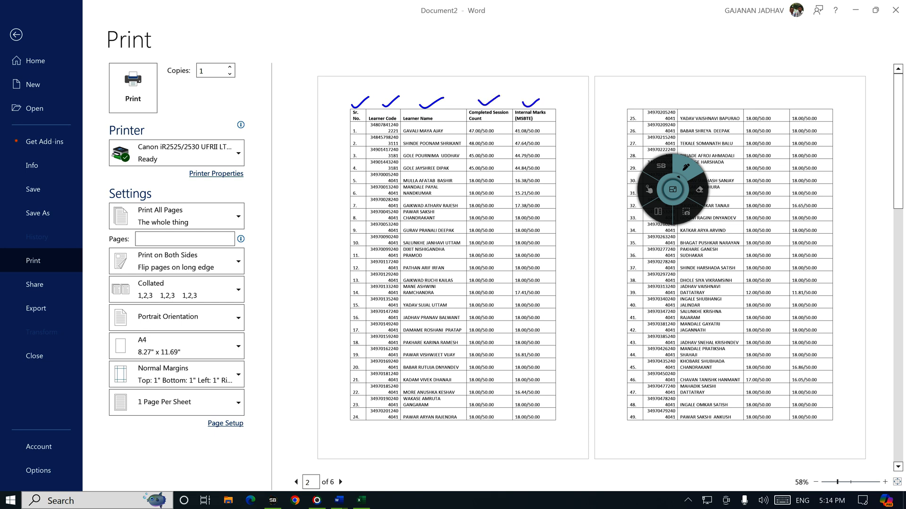
drag(654, 99, 669, 95)
drag(690, 99, 708, 96)
drag(751, 100, 773, 94)
drag(801, 97, 817, 96)
drag(636, 98, 644, 89)
- Circle the first page's header row and the page count, outline the space above the second page's table, and clear the marks
mouse_move(340, 114)
mouse_down()
mouse_move(463, 107)
mouse_move(557, 126)
mouse_move(372, 125)
mouse_move(352, 112)
mouse_up()
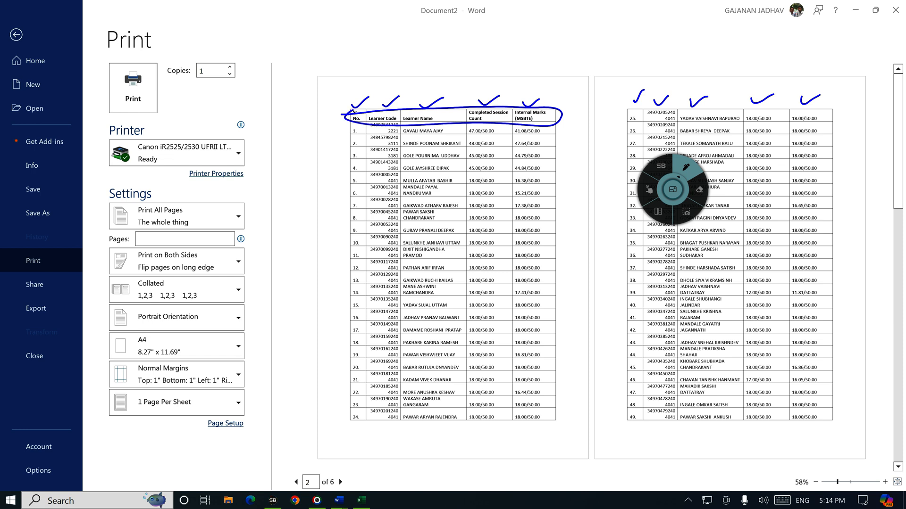
mouse_move(329, 471)
mouse_down()
mouse_move(345, 486)
mouse_move(324, 486)
mouse_move(348, 472)
mouse_up()
mouse_move(627, 109)
mouse_down()
mouse_move(630, 101)
mouse_move(801, 95)
mouse_move(830, 109)
mouse_move(797, 108)
mouse_up()
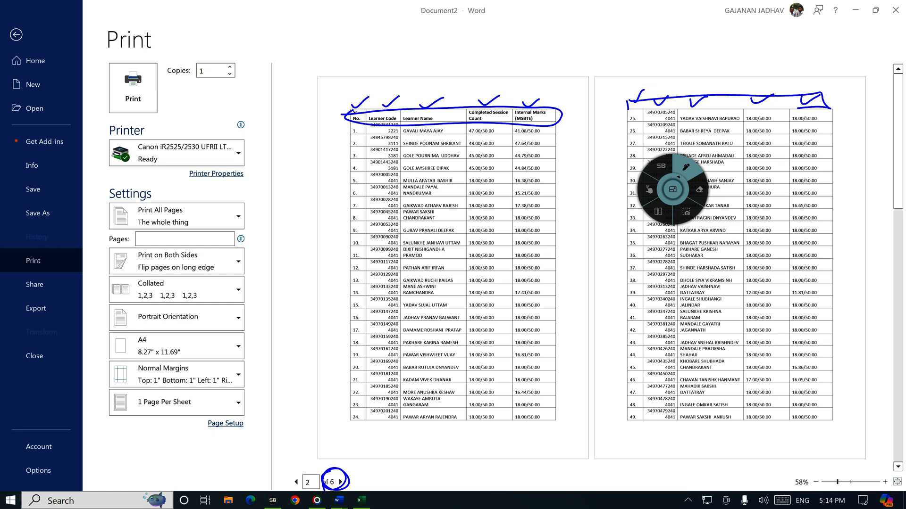
click(650, 189)
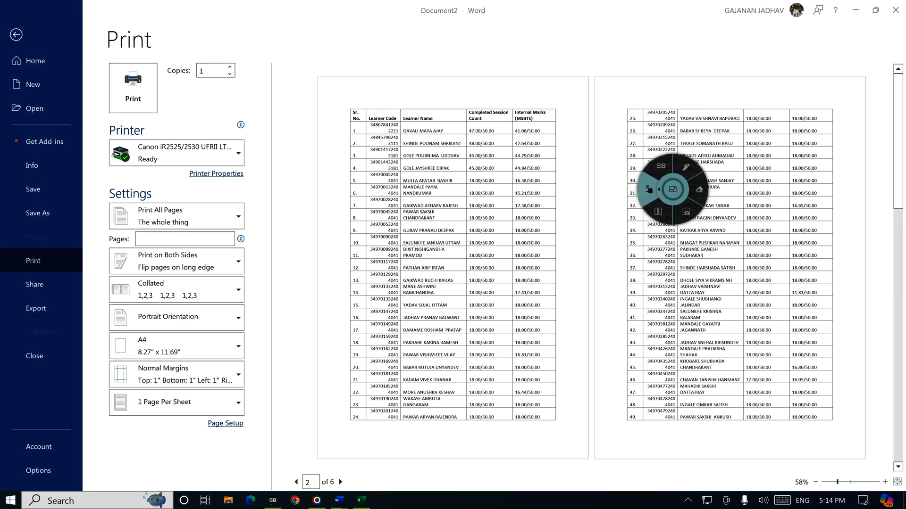
- Return to the document, select the learner table's header row, and turn on Repeat Header Rows
click(16, 35)
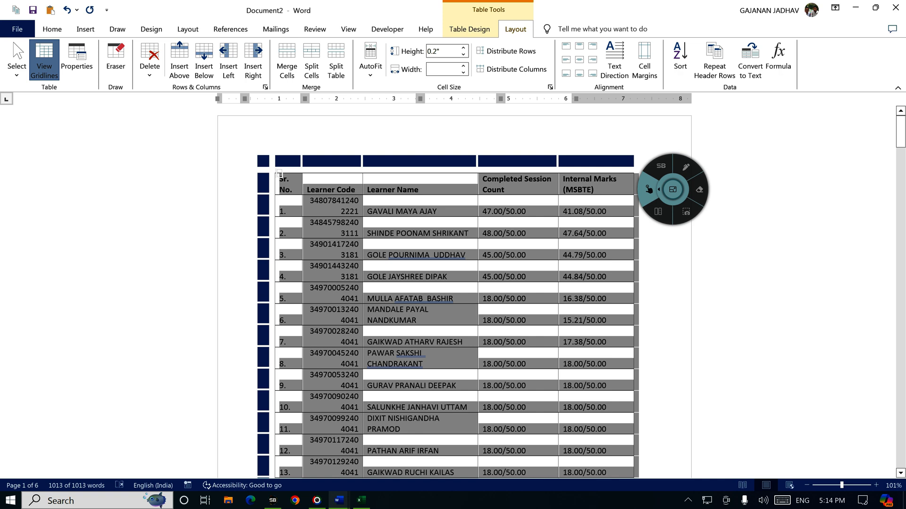
click(565, 199)
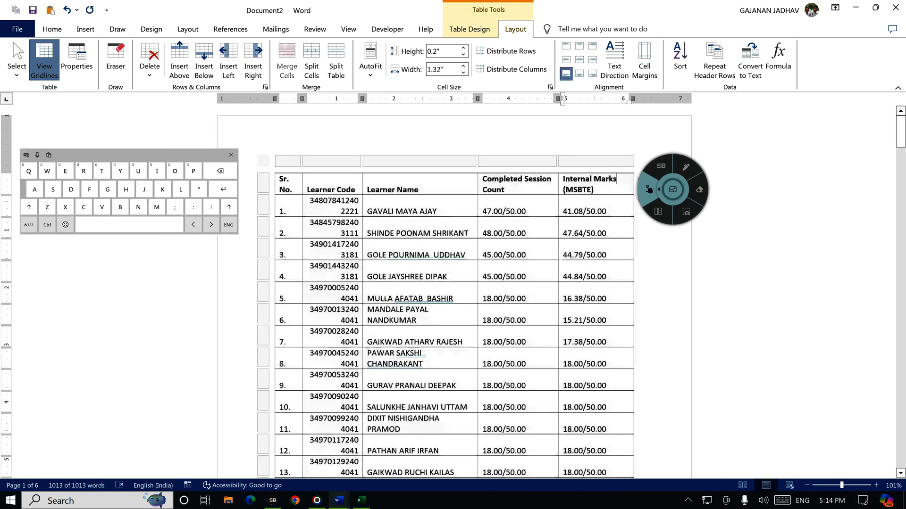
click(279, 221)
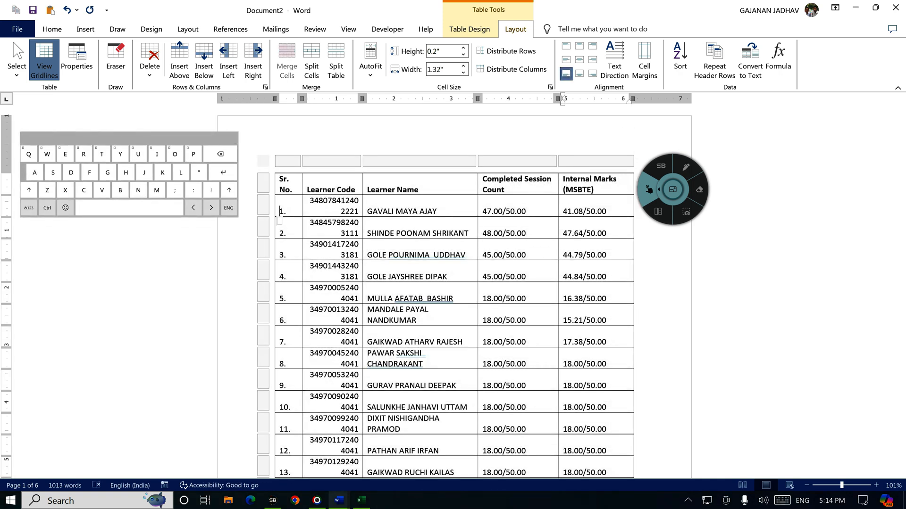
double_click(283, 179)
drag(282, 188, 636, 192)
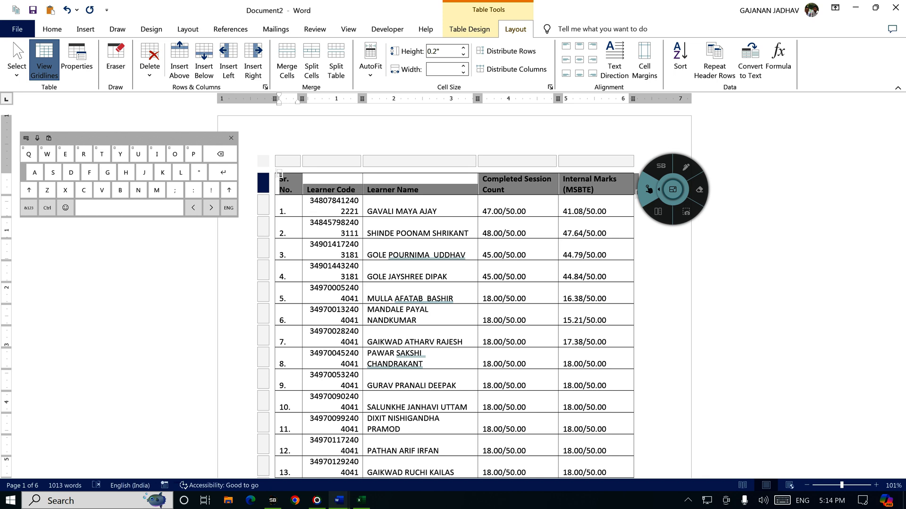
click(686, 167)
mouse_move(726, 39)
mouse_down()
mouse_move(722, 32)
mouse_move(727, 78)
mouse_move(721, 32)
mouse_up()
click(648, 189)
click(714, 59)
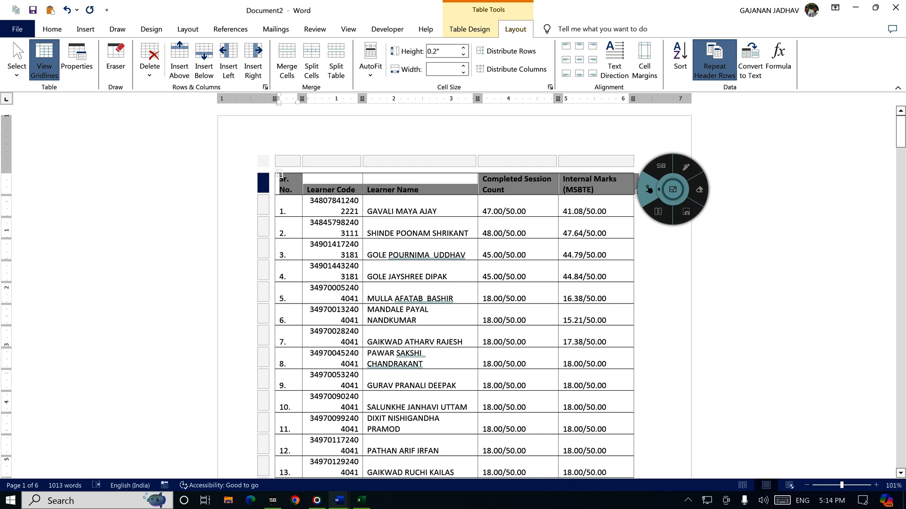
- Check the header rows in the print preview, mark them with the pen on both pages, and clear the marks
click(17, 29)
key(ctrl+p)
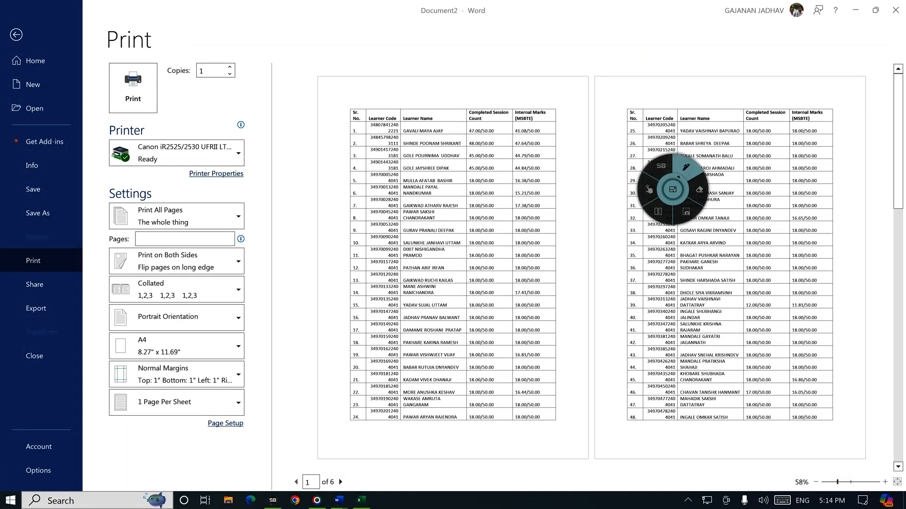
click(685, 167)
drag(452, 101, 494, 88)
mouse_move(656, 97)
mouse_down()
mouse_move(660, 108)
mouse_move(693, 100)
mouse_up()
drag(634, 118, 817, 112)
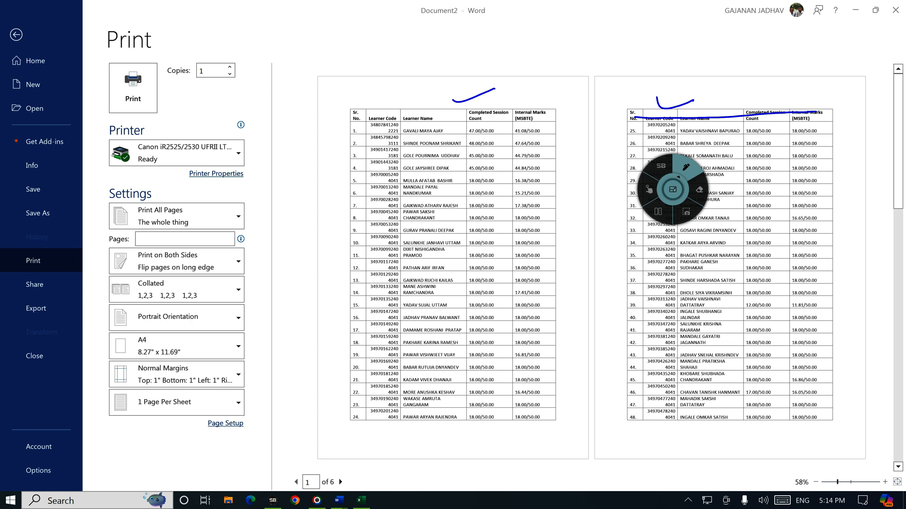
click(649, 189)
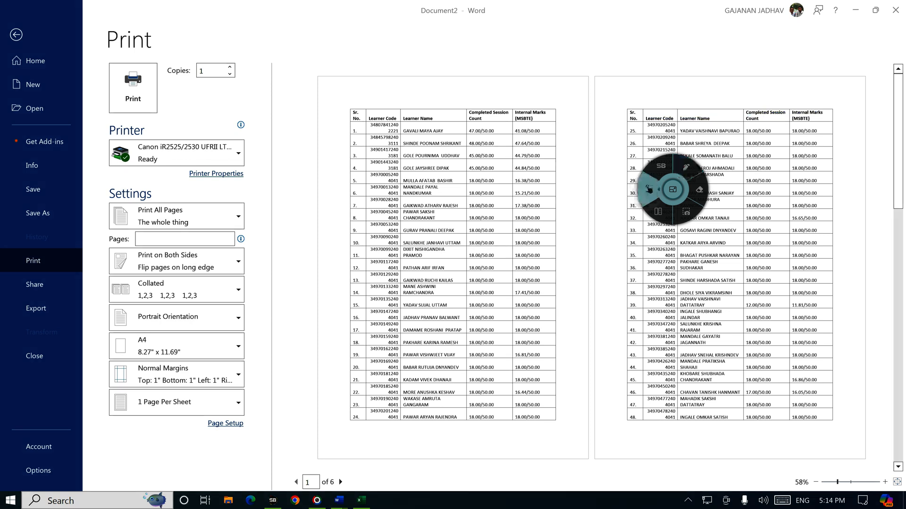
- Return to the document, select the entire learner table, circle the Convert to Text command with the pen, and clear the mark
key(Escape)
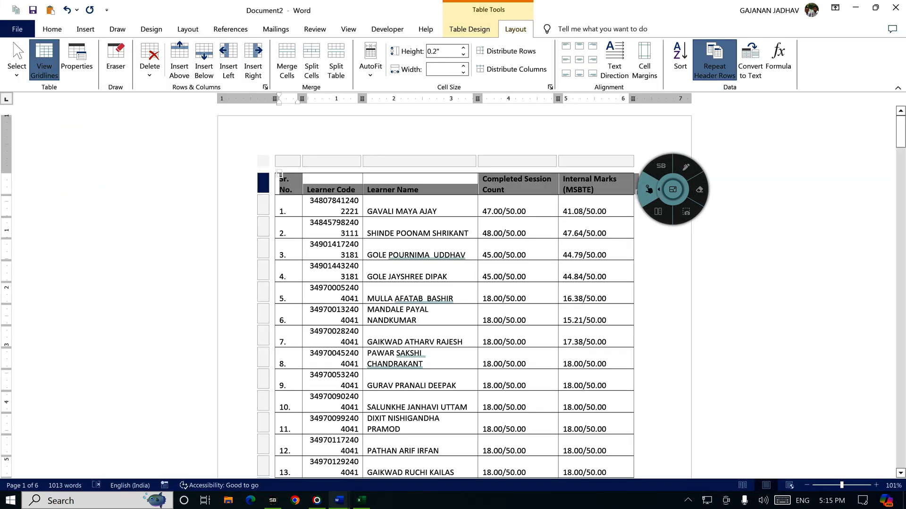
key(ctrl+a)
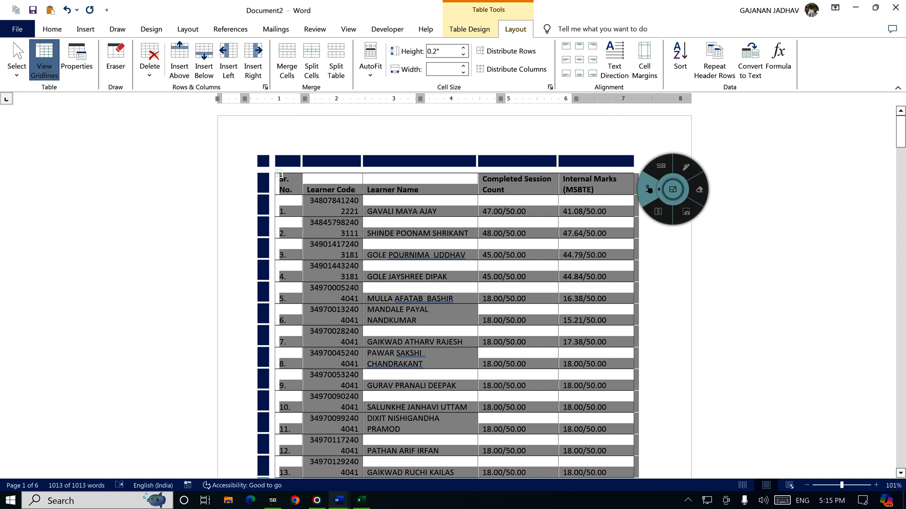
click(17, 61)
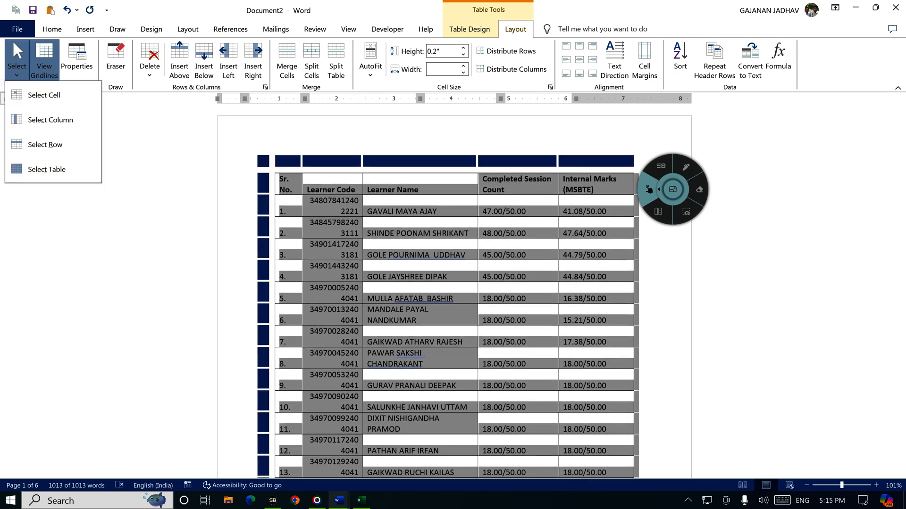
click(56, 170)
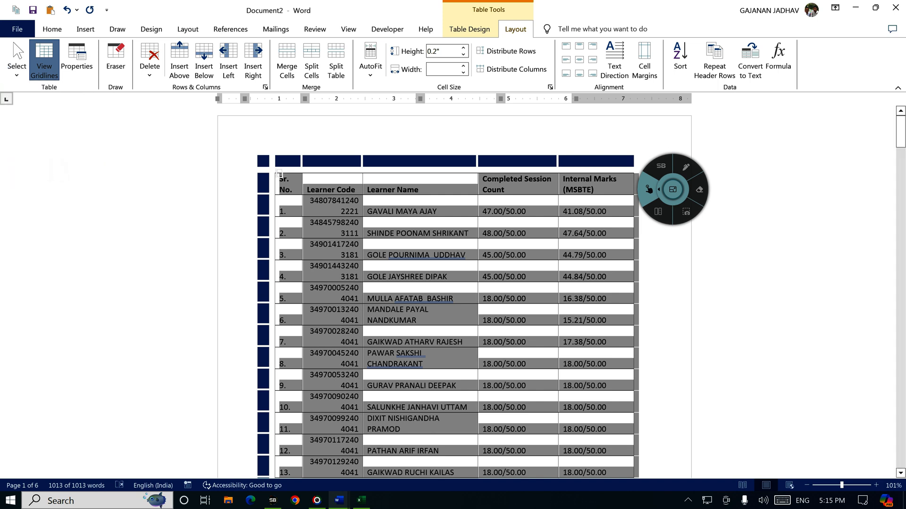
click(686, 167)
mouse_move(735, 39)
mouse_down()
mouse_move(743, 90)
mouse_move(769, 66)
mouse_move(732, 41)
mouse_up()
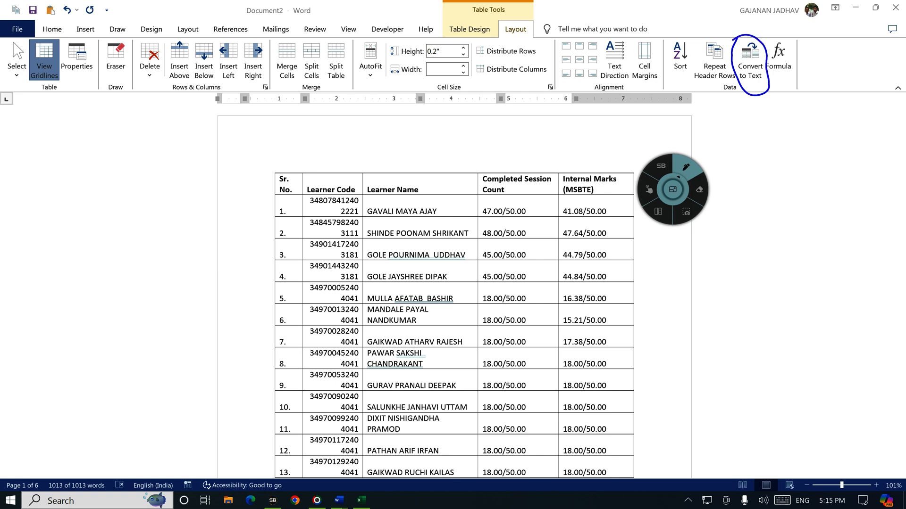
click(648, 189)
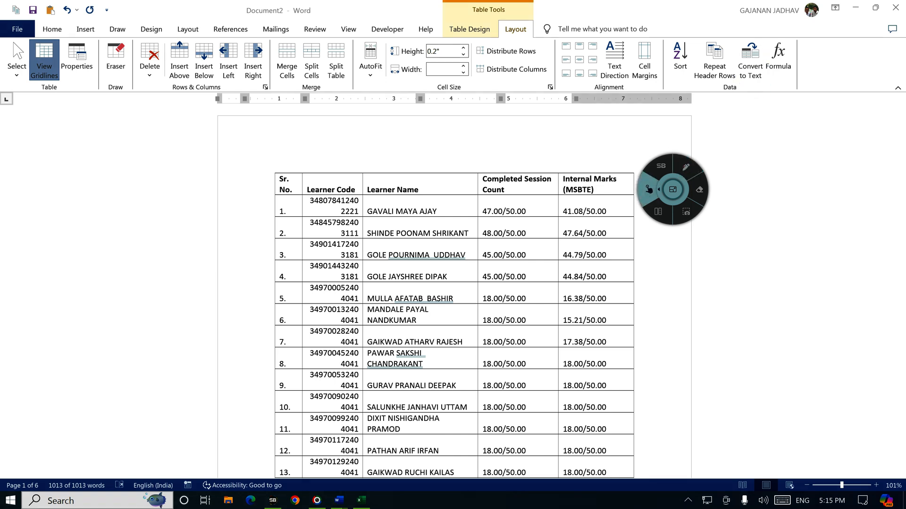
- Convert the learner table to text separated by tabs, look over the converted pages, and undo the conversion
click(750, 60)
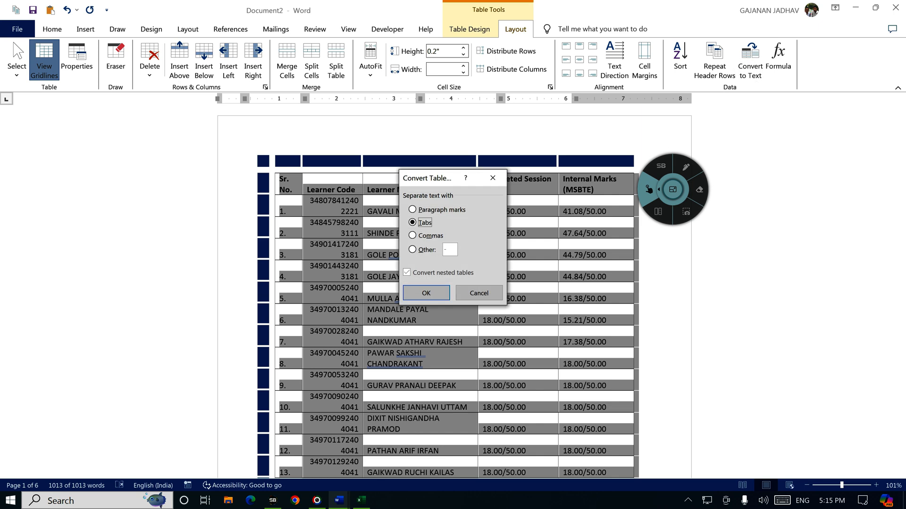
key(Return)
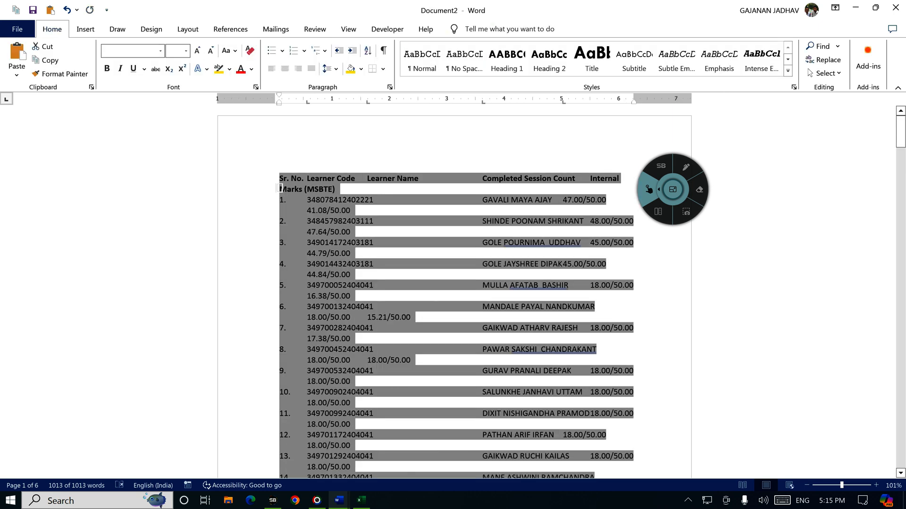
scroll(454, 292, down, 15)
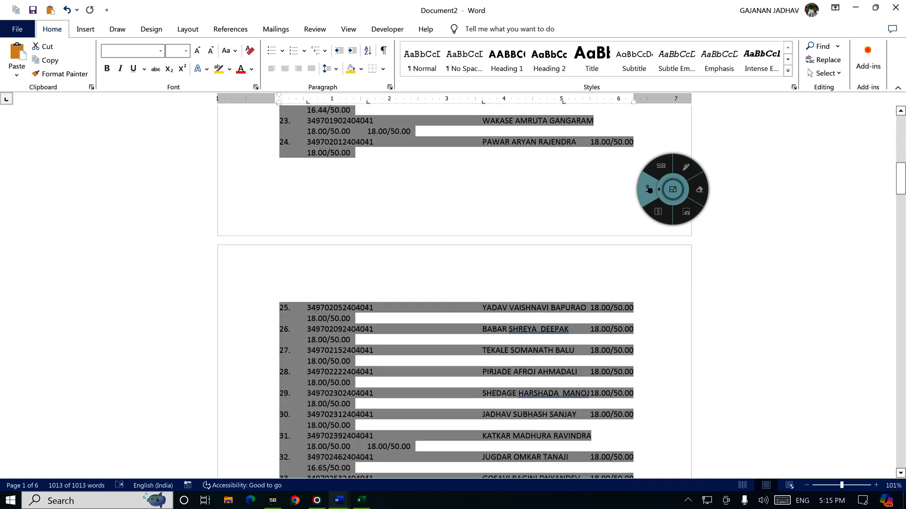
scroll(454, 292, down, 5)
scroll(454, 292, up, 12)
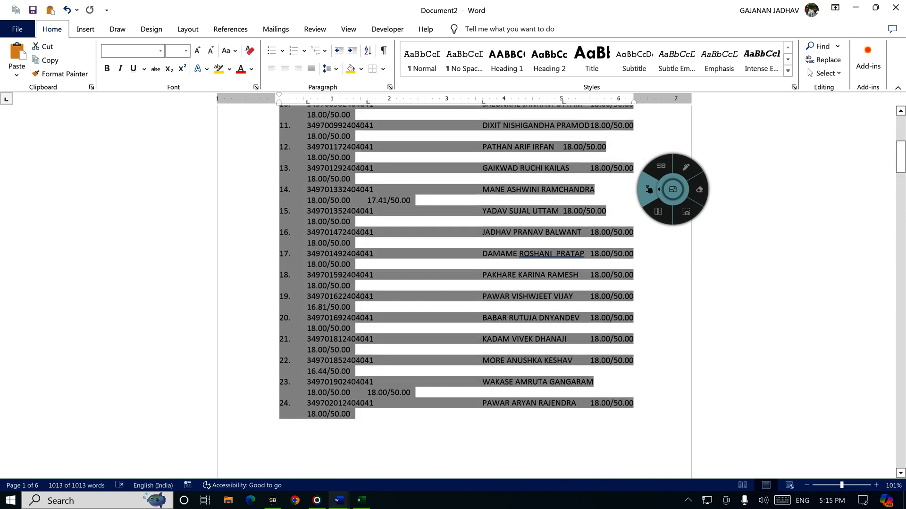
scroll(454, 292, up, 1)
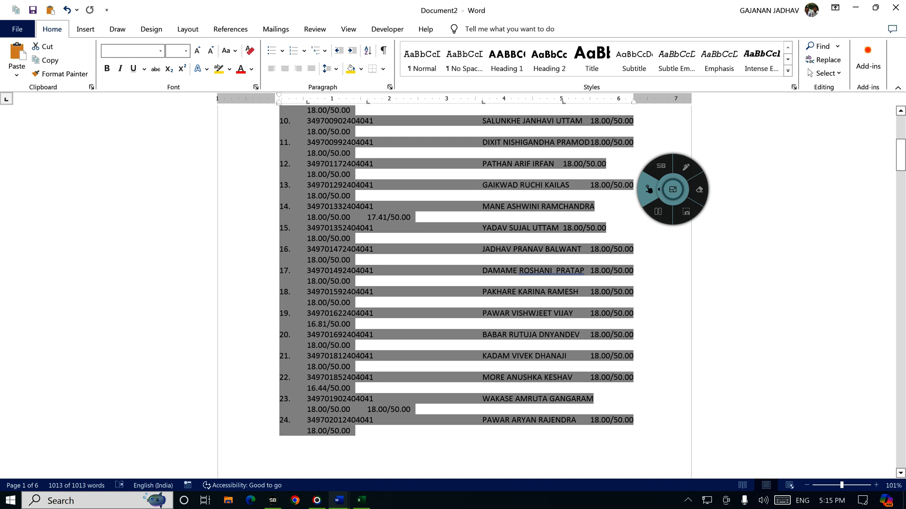
key(ctrl+z)
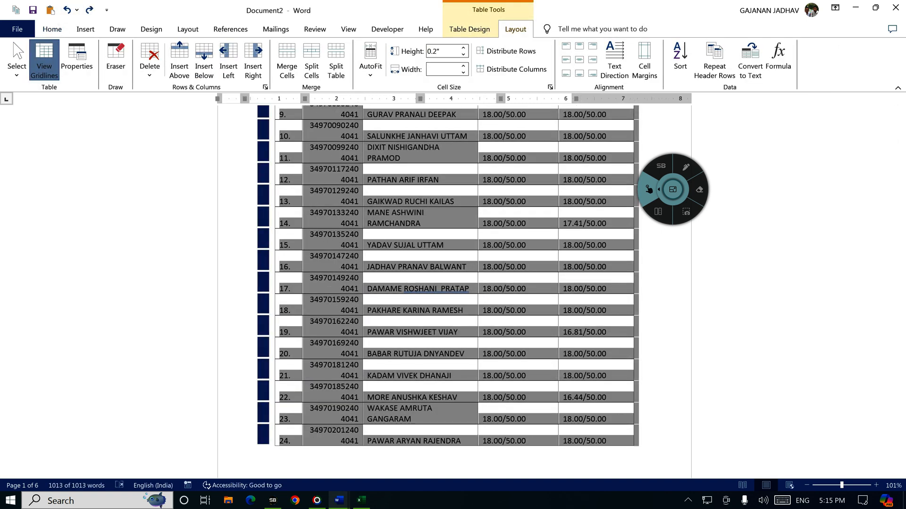
- Add an empty row after row 143 at the end of the learner table, and close the on-screen keyboard
scroll(453, 293, down, 15)
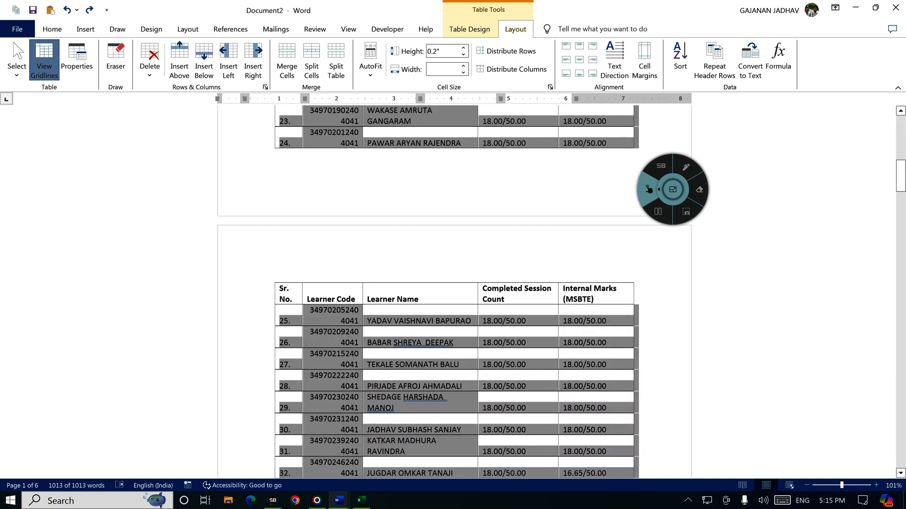
scroll(454, 293, down, 13)
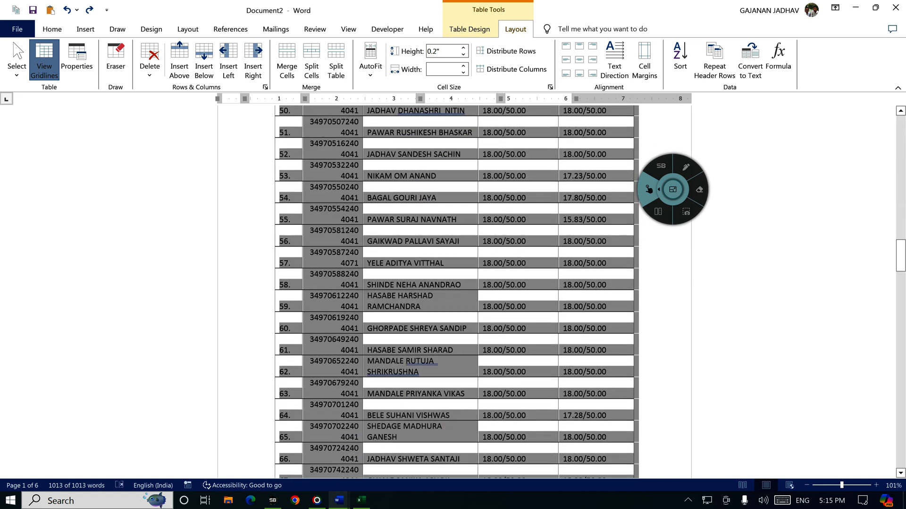
scroll(454, 293, down, 15)
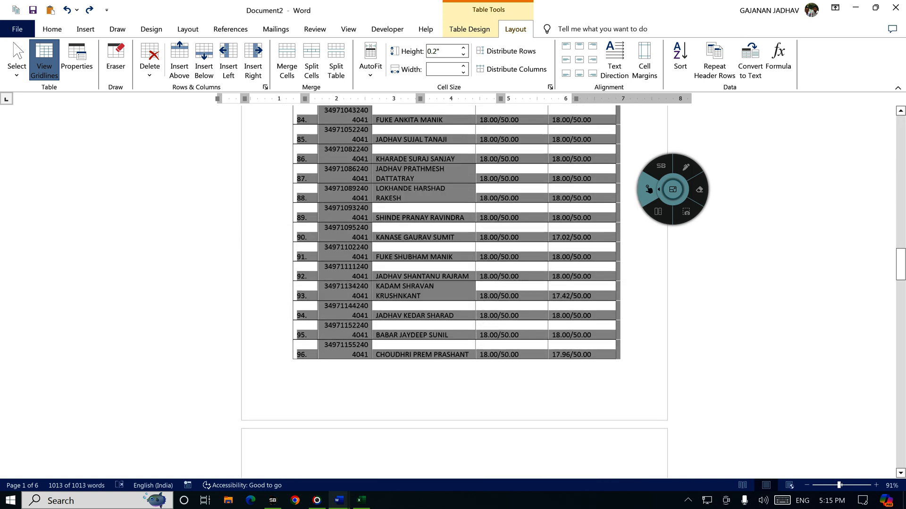
scroll(454, 292, down, 13)
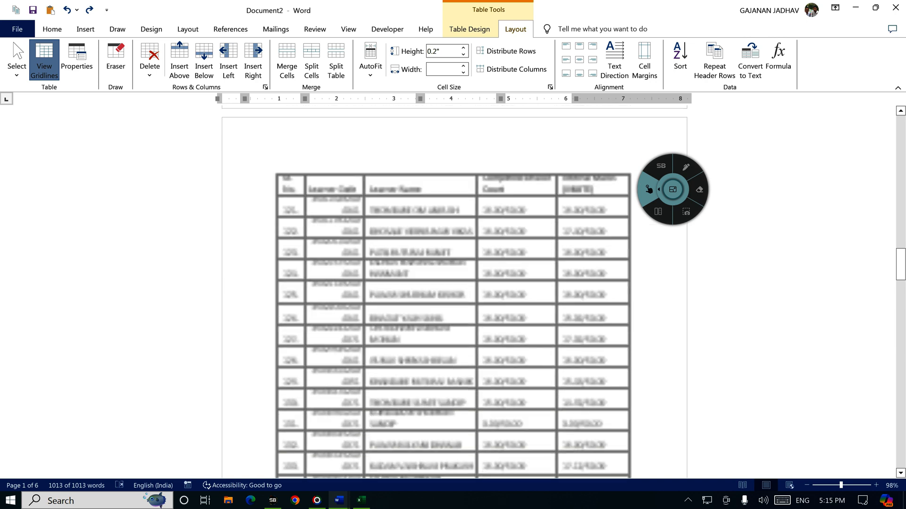
click(620, 342)
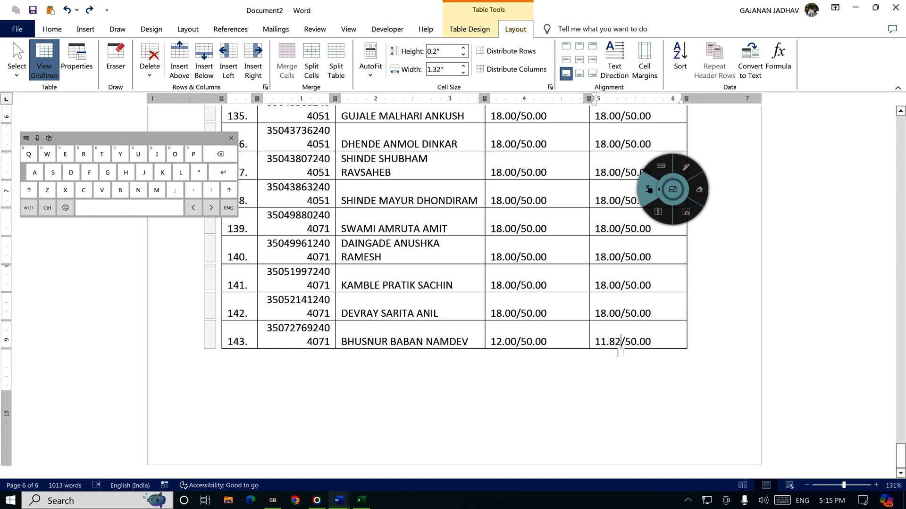
click(29, 207)
key(Tab)
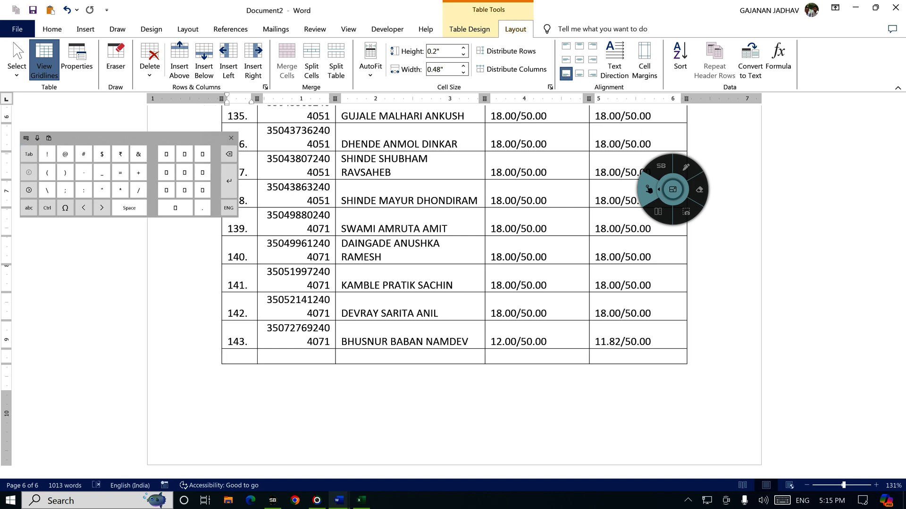
click(232, 138)
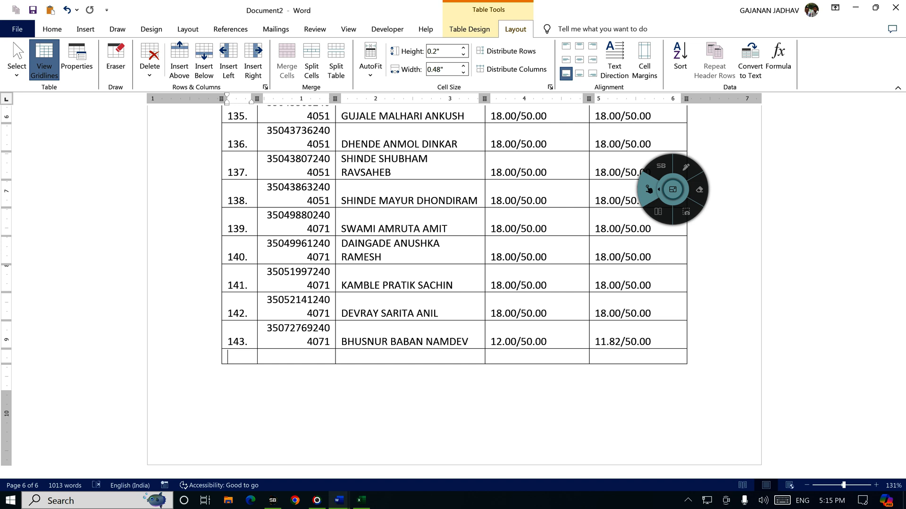
- Mark the serial number column, the empty cell below it, and the Formula command with the pen, clearing the marks
click(685, 167)
mouse_move(250, 349)
mouse_down()
mouse_move(251, 360)
mouse_move(251, 95)
mouse_move(256, 115)
mouse_up()
drag(244, 318, 254, 321)
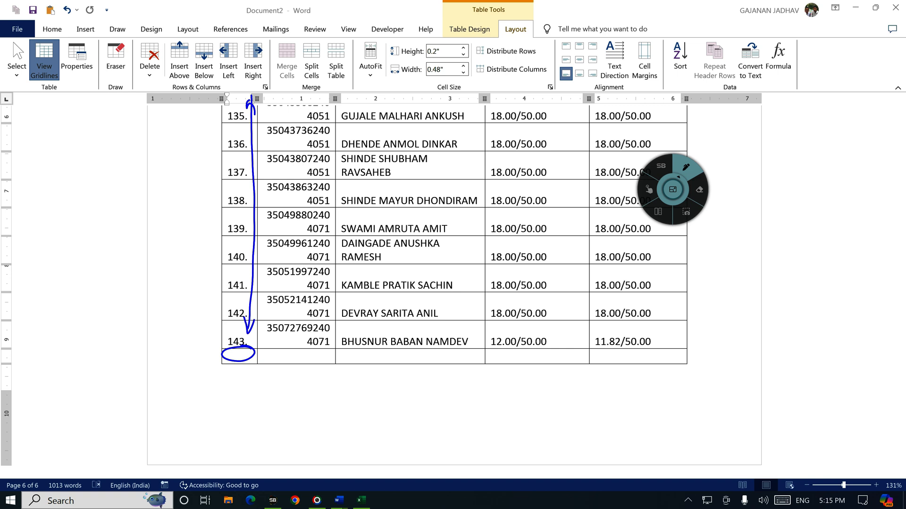
mouse_move(250, 350)
mouse_down()
mouse_move(256, 361)
mouse_move(237, 347)
mouse_up()
click(649, 189)
click(236, 356)
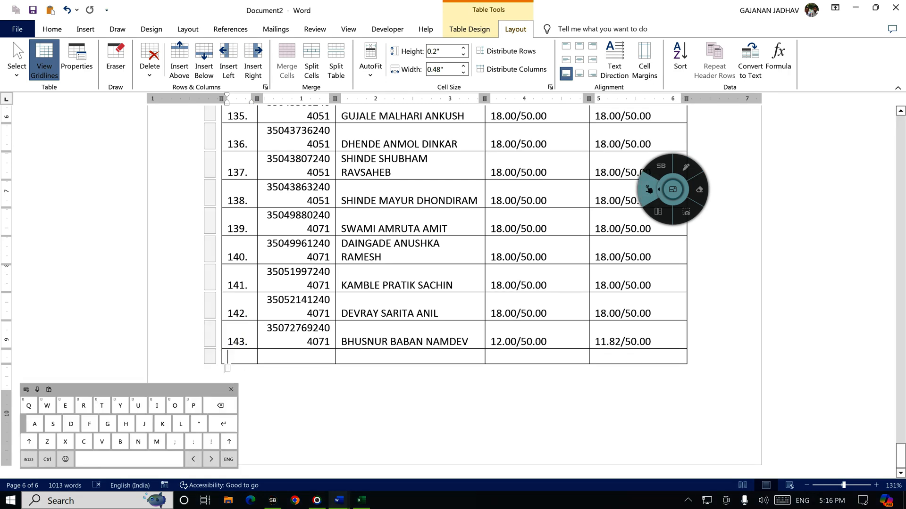
click(685, 167)
mouse_move(769, 38)
mouse_down()
mouse_move(766, 79)
mouse_move(791, 38)
mouse_move(755, 45)
mouse_up()
click(649, 189)
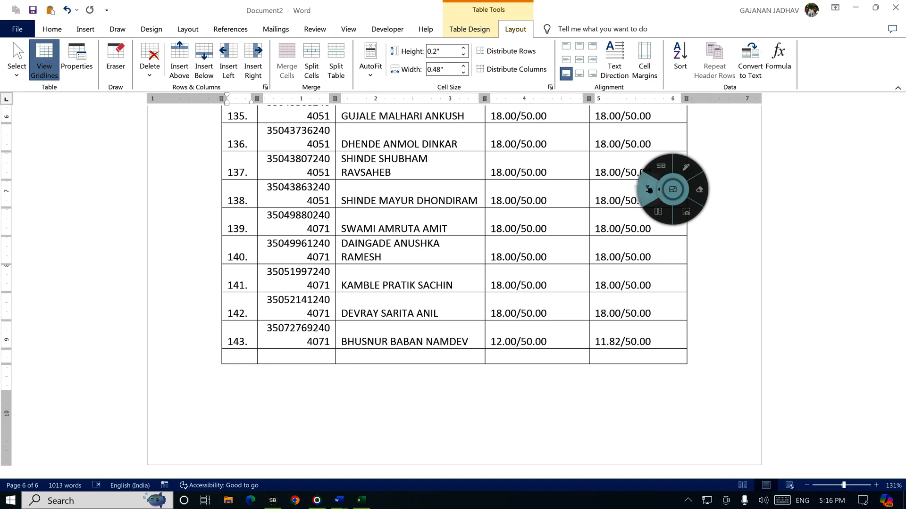
- Insert the formula =SUM(ABOVE) in the empty cell below the serial numbers, marking the formula settings and the column with the pen
click(778, 57)
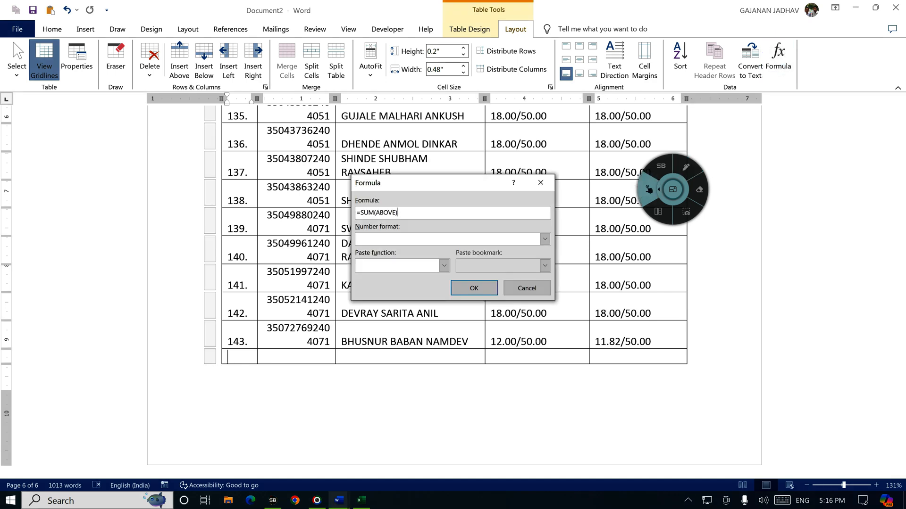
click(686, 167)
mouse_move(359, 178)
mouse_down()
mouse_move(353, 230)
mouse_move(464, 309)
mouse_move(552, 195)
mouse_move(362, 191)
mouse_move(404, 211)
mouse_move(354, 207)
mouse_move(357, 217)
mouse_move(399, 214)
mouse_up()
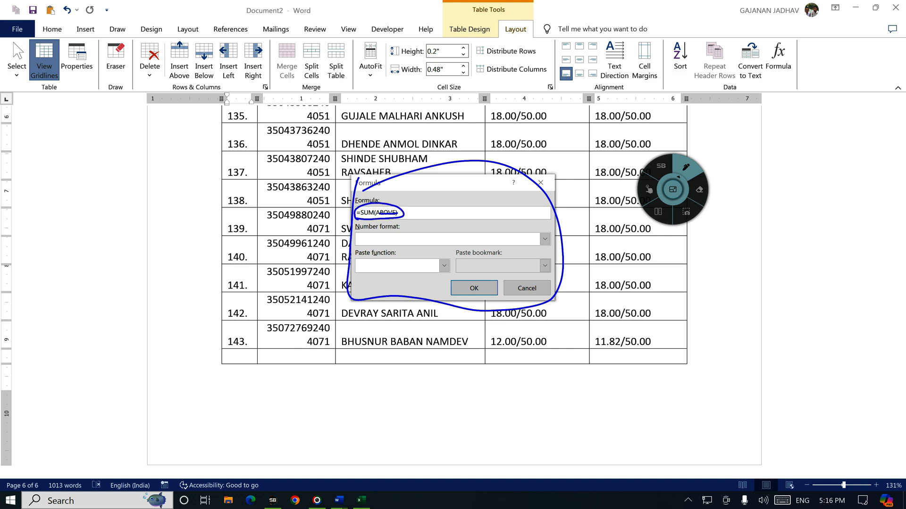
click(649, 188)
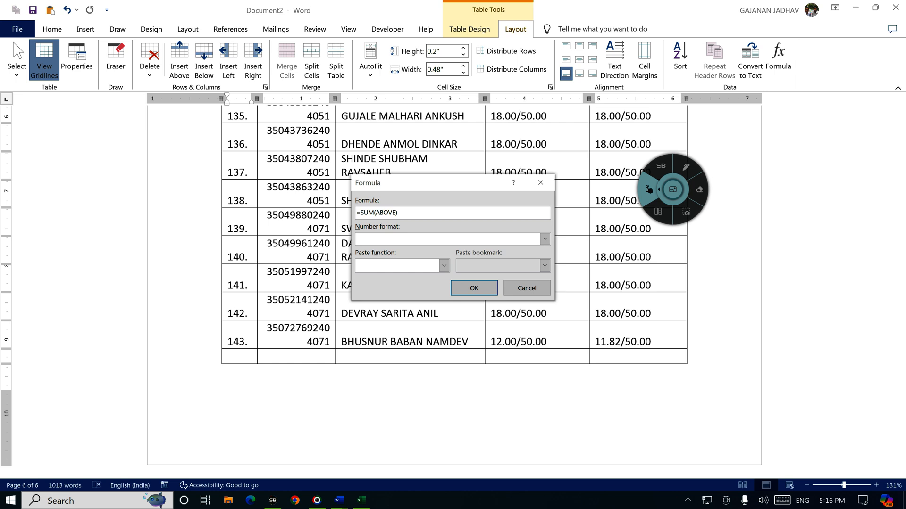
click(686, 166)
mouse_move(219, 307)
mouse_down()
mouse_move(222, 161)
mouse_move(255, 149)
mouse_move(254, 347)
mouse_move(221, 349)
mouse_move(226, 359)
mouse_move(238, 351)
mouse_up()
click(649, 189)
click(474, 287)
click(453, 297)
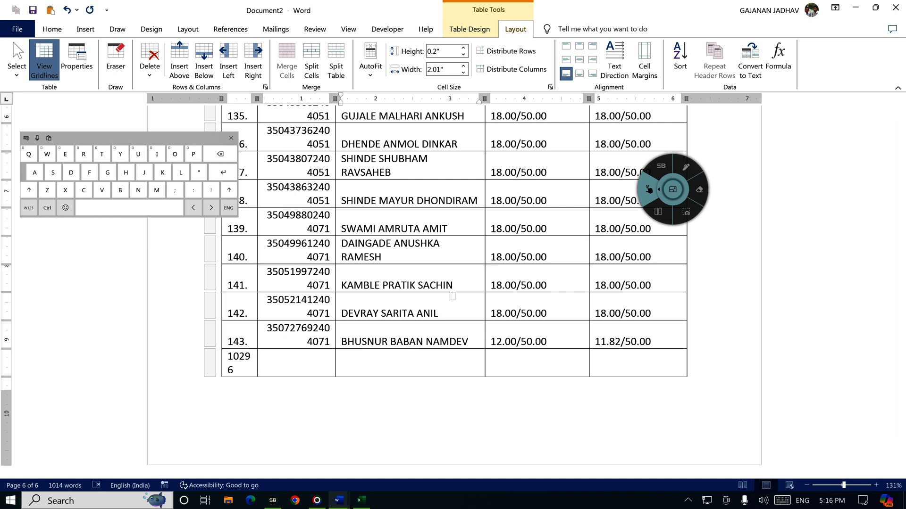
- Enter 10 in the second, third, and fourth cells of the table's last row
click(308, 360)
click(29, 208)
click(36, 252)
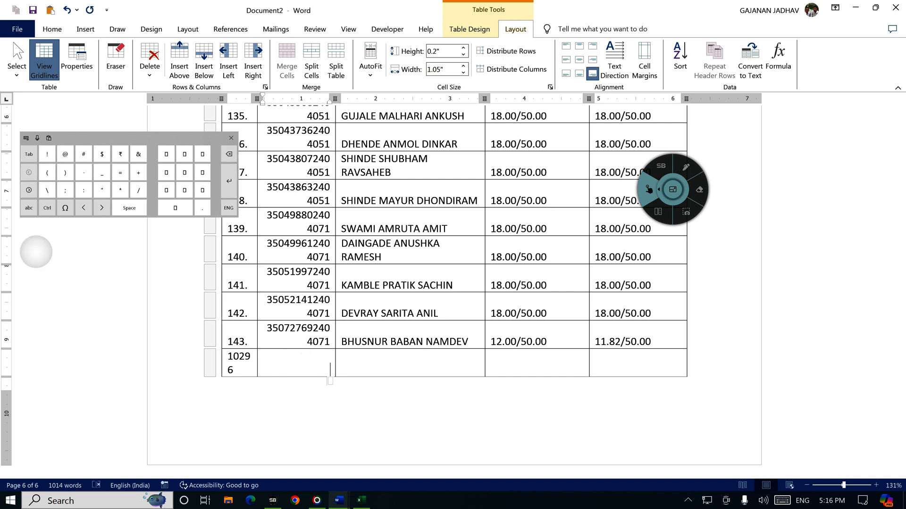
click(292, 363)
click(29, 207)
text(10)
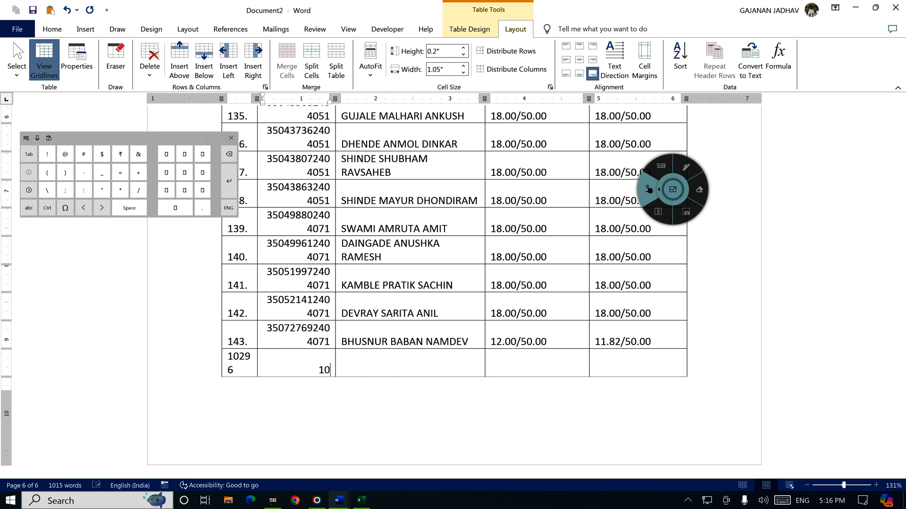
click(362, 363)
text(10)
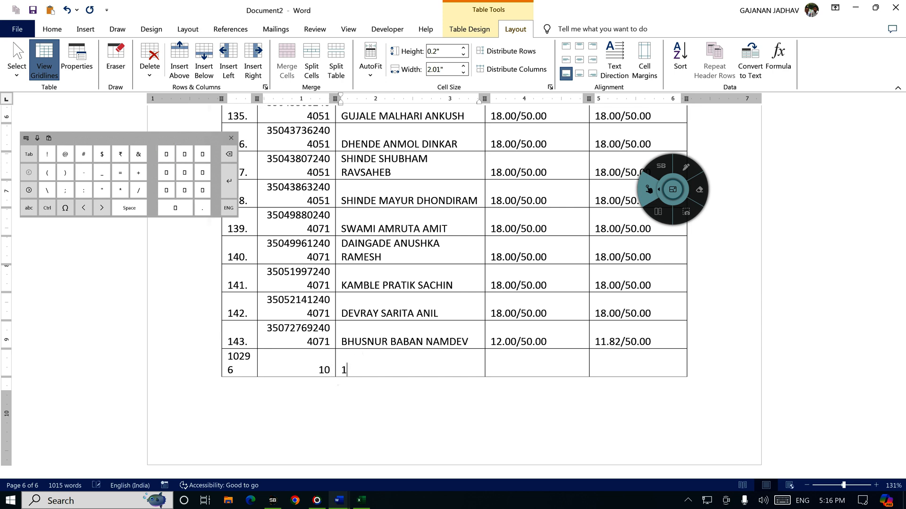
text(10)
- Replace the calculated total in the last row's first cell with 20, and close the on-screen keyboard
click(237, 364)
click(236, 371)
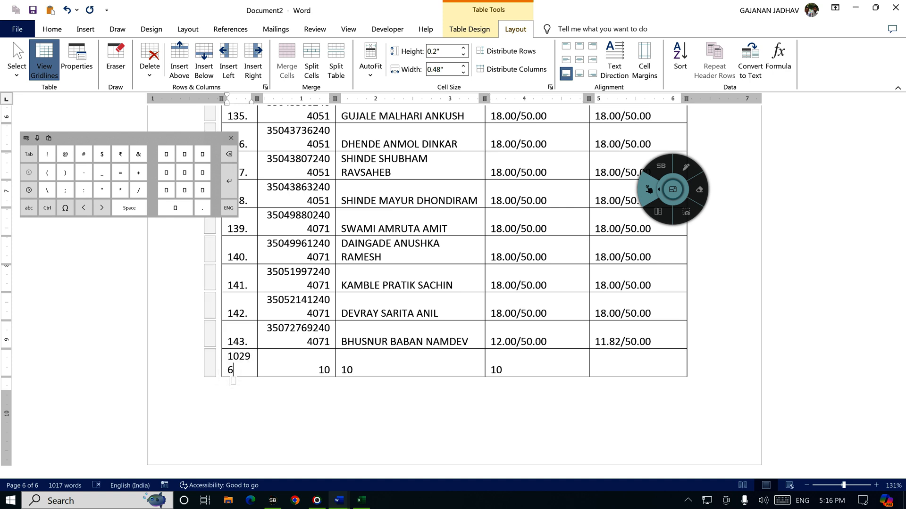
key(BackSpace)
key(BackSpace)
key(BackSpace)
key(BackSpace)
key(BackSpace)
text(20)
click(231, 138)
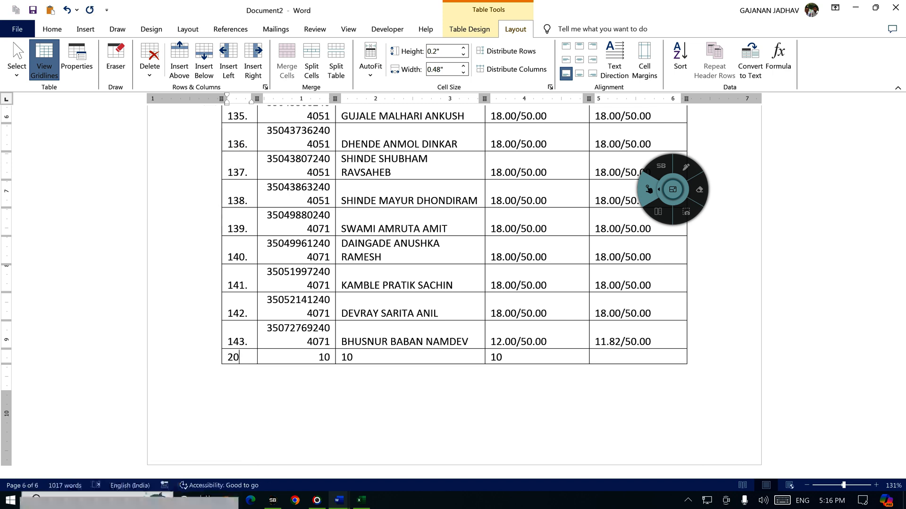
- Mark the last row's four values and its empty final cell with the pen, and clear the marks
click(685, 167)
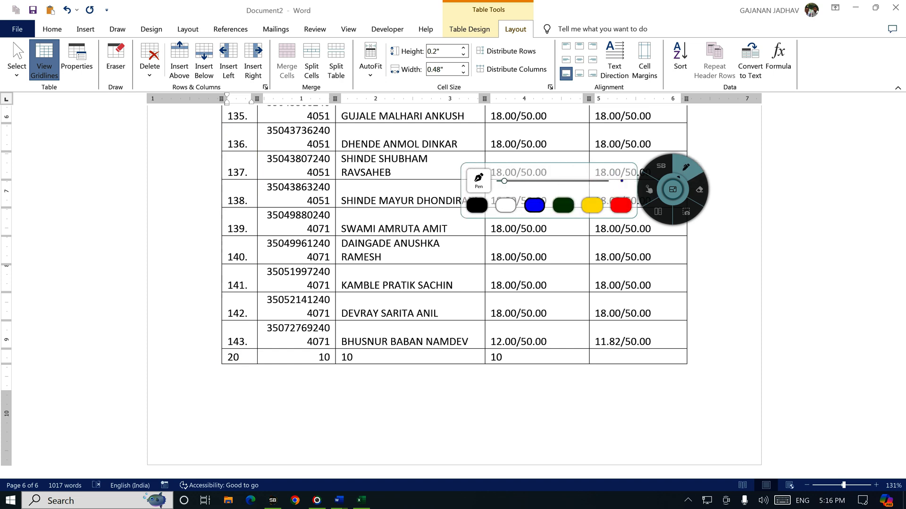
drag(224, 367, 382, 366)
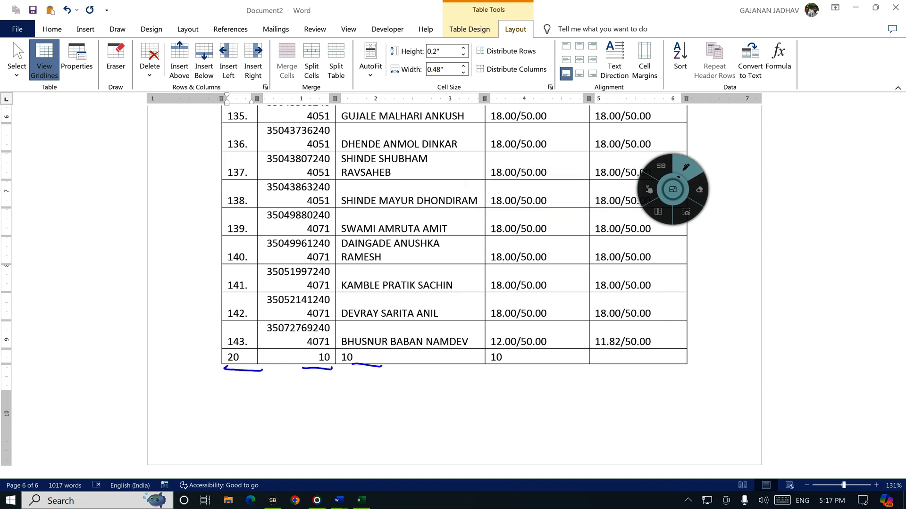
drag(508, 352, 497, 347)
mouse_move(642, 352)
mouse_down()
mouse_move(611, 348)
mouse_move(638, 345)
mouse_up()
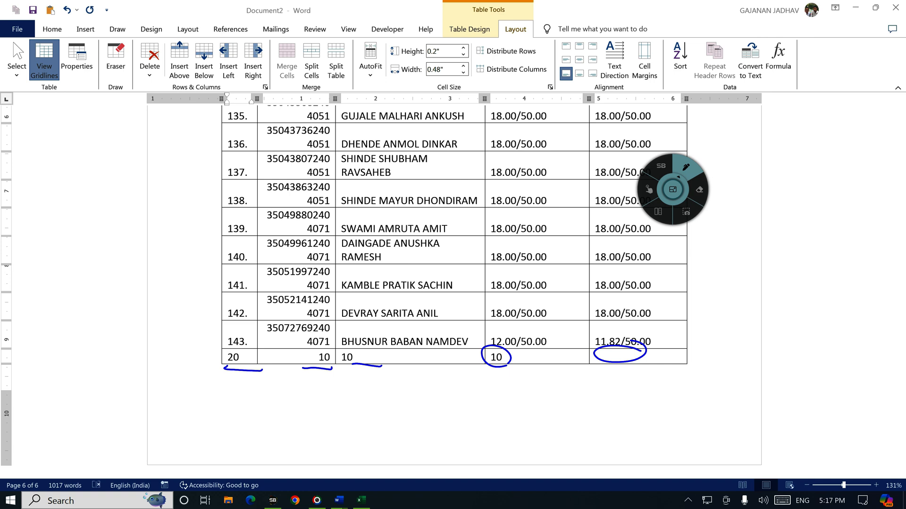
drag(308, 360, 319, 347)
drag(353, 357, 365, 353)
drag(493, 355, 487, 363)
mouse_move(621, 353)
mouse_down()
mouse_move(612, 355)
mouse_move(641, 396)
mouse_move(653, 396)
mouse_up()
click(648, 189)
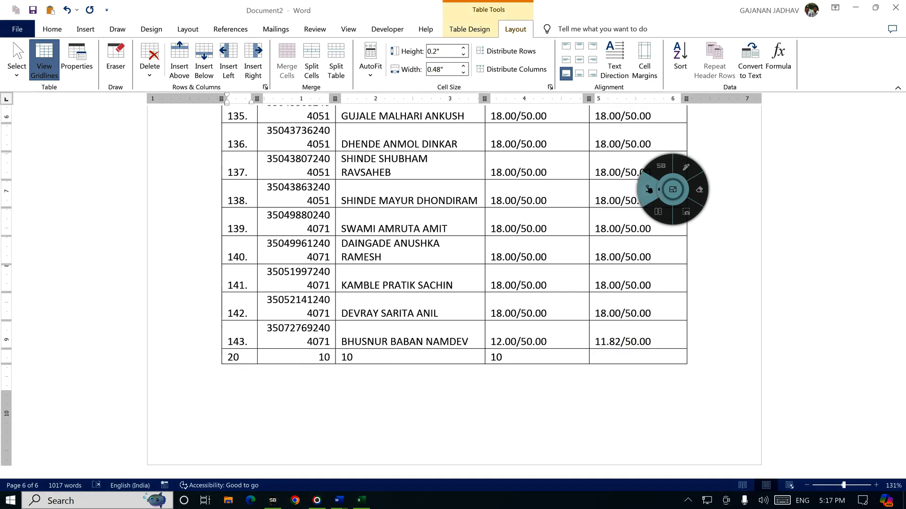
- Insert the formula =SUM(LEFT) in the last row's empty Internal Marks cell
click(614, 359)
click(782, 59)
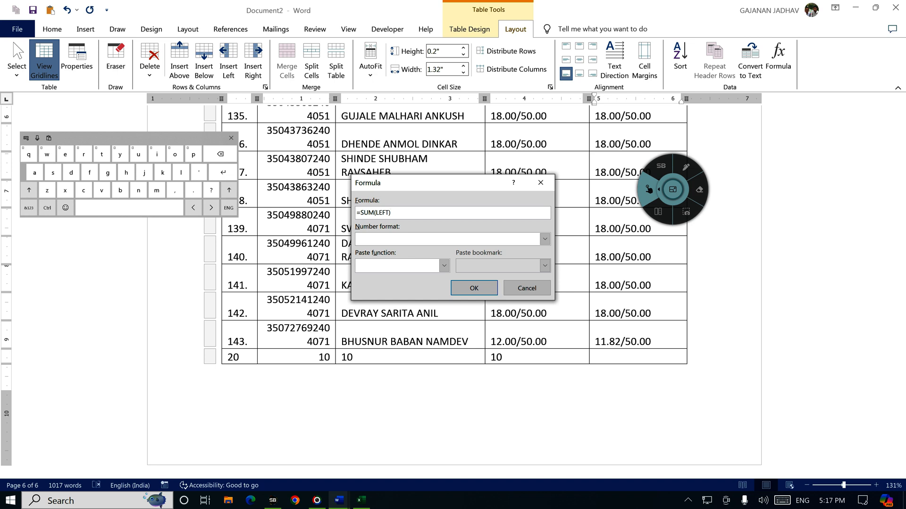
click(473, 287)
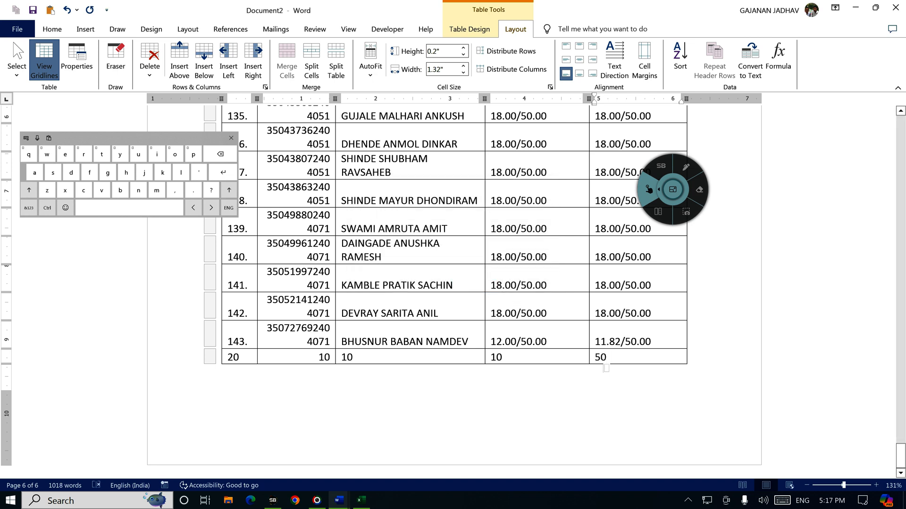
- Circle the final cell's formula result and the table Layout heading with the pen
click(685, 167)
mouse_move(611, 350)
mouse_down()
mouse_move(611, 372)
mouse_move(620, 351)
mouse_up()
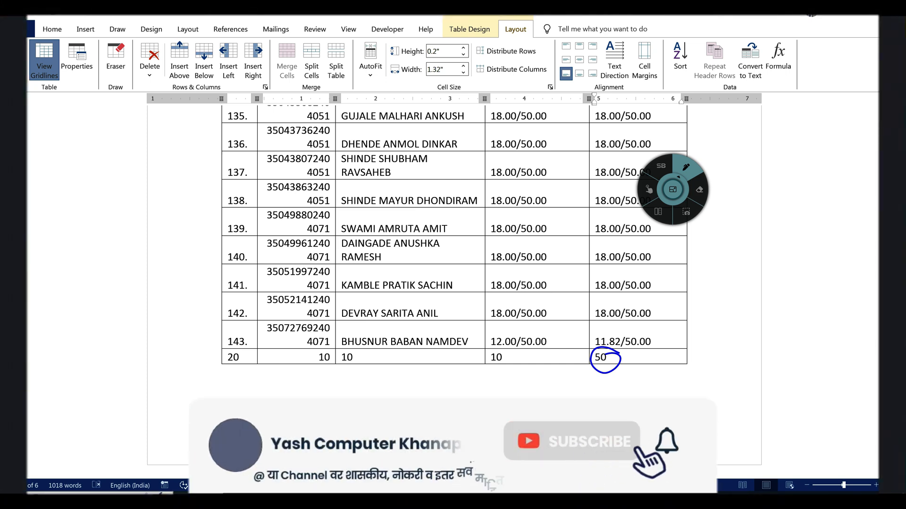
mouse_move(530, 21)
mouse_down()
mouse_move(496, 30)
mouse_move(528, 40)
mouse_move(532, 23)
mouse_up()
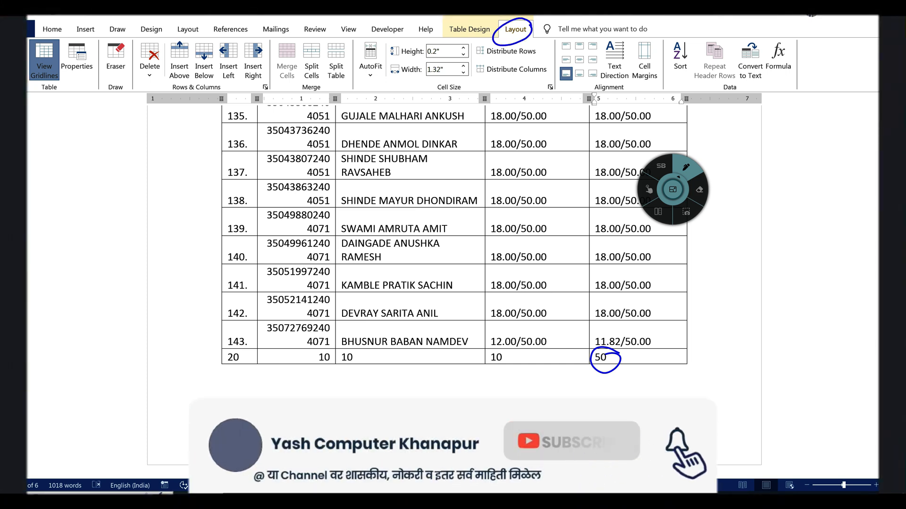